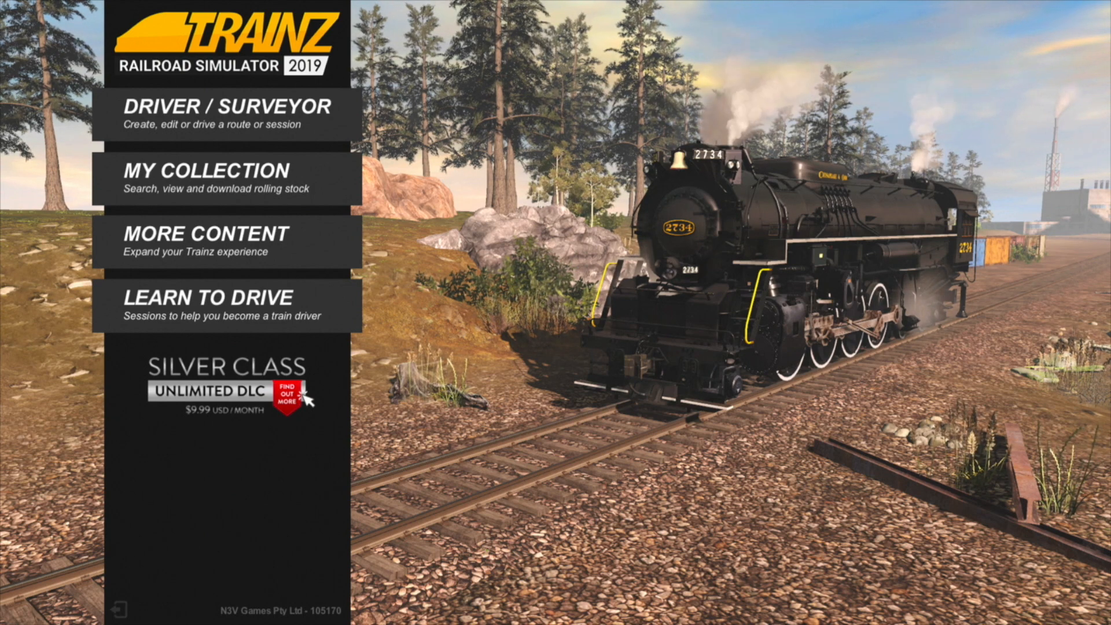
Open the Tutorial Creek Railroad route for editing in Surveyor.
left_click(227, 115)
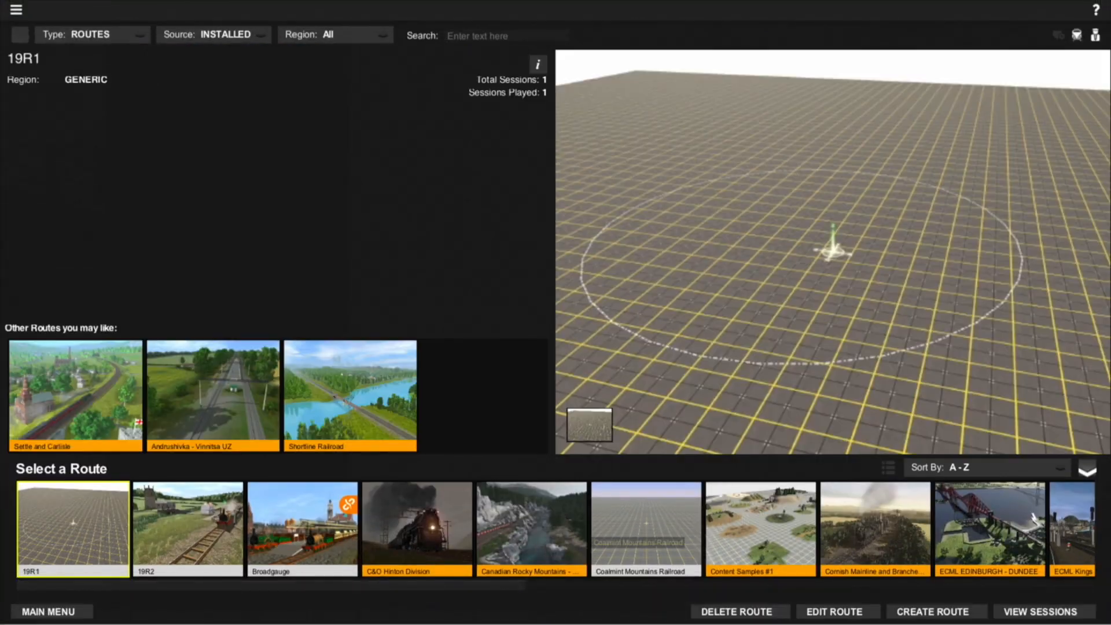
scroll(598, 535, "down", 8)
left_click(1039, 530)
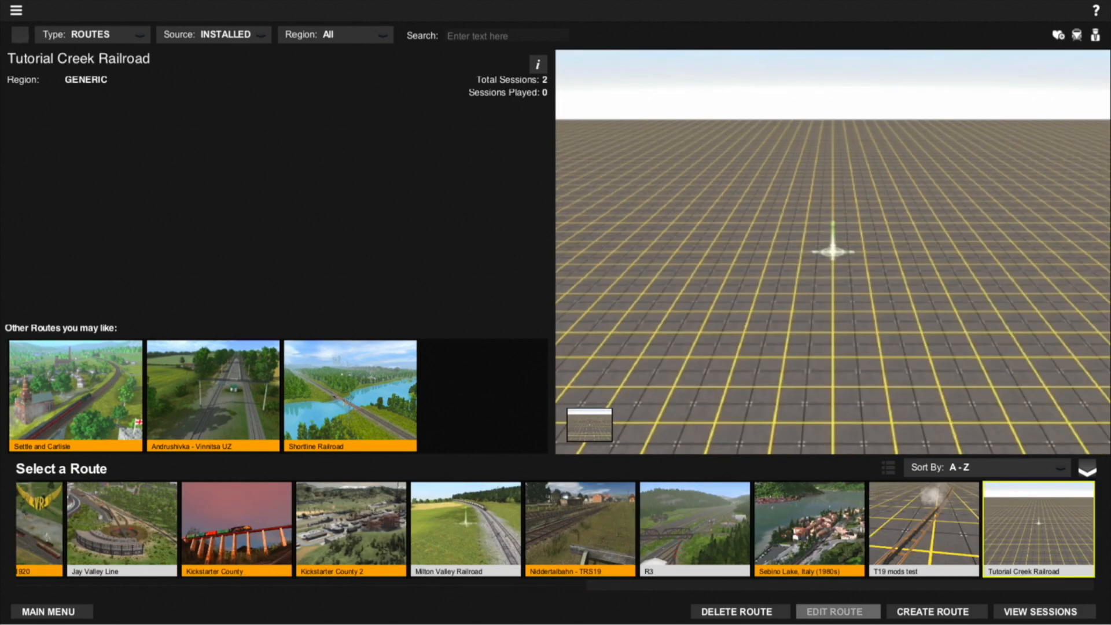
left_click(835, 612)
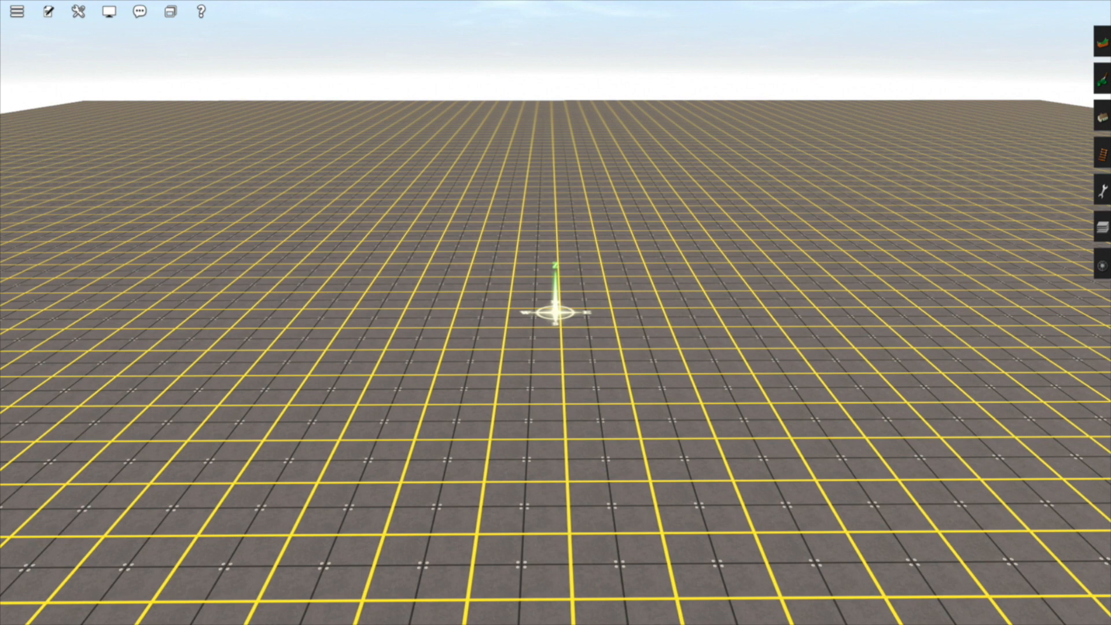
Lay a straight section of TANE 1Trk Wood track running north through the middle of the empty grid.
right_click_drag(556, 312, 544, 327)
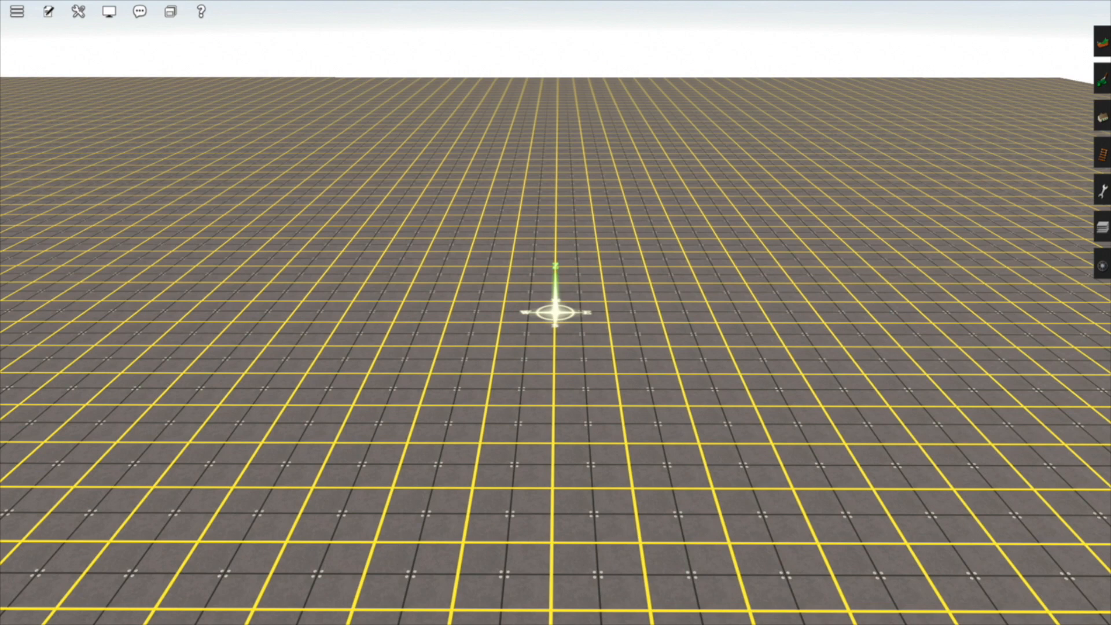
left_click(1103, 154)
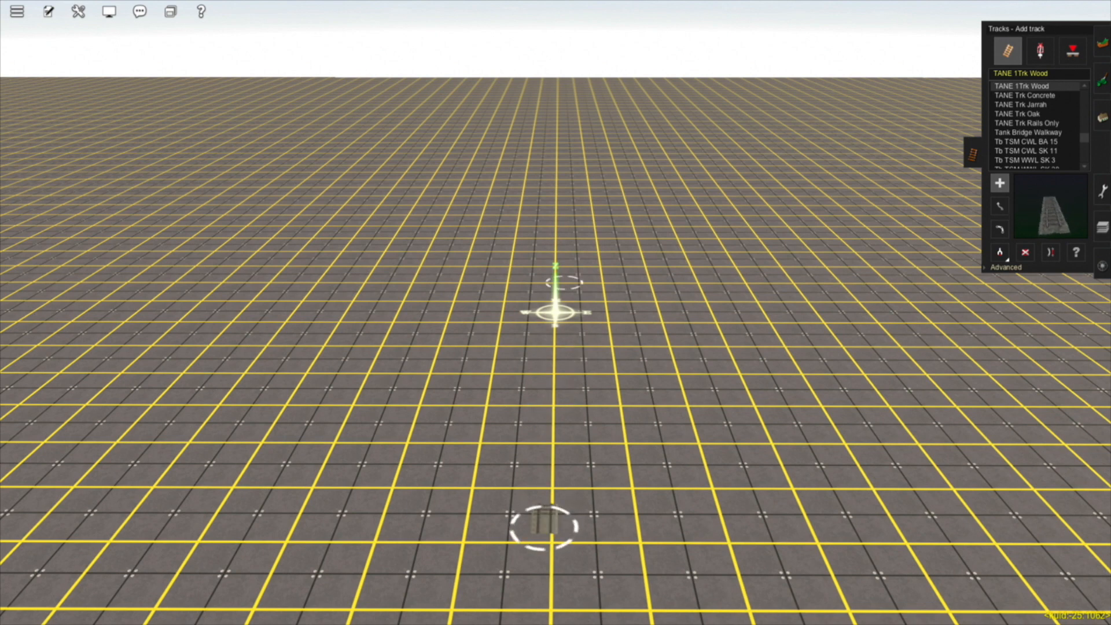
left_click(543, 528)
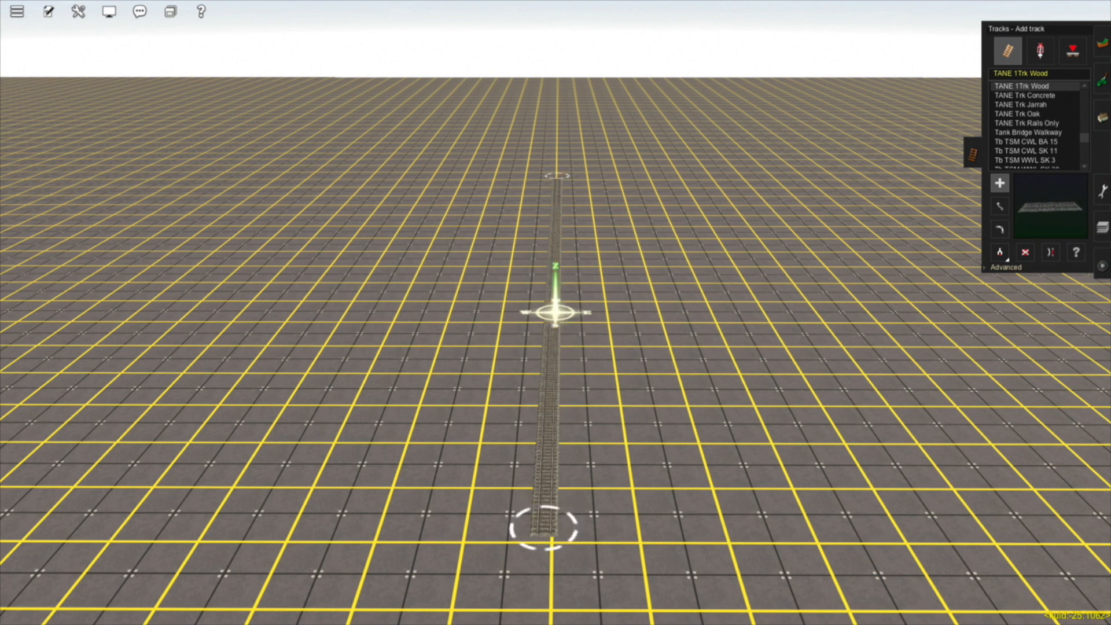
Extend the track from its northern end with a second section angled to the northwest.
key("Left")
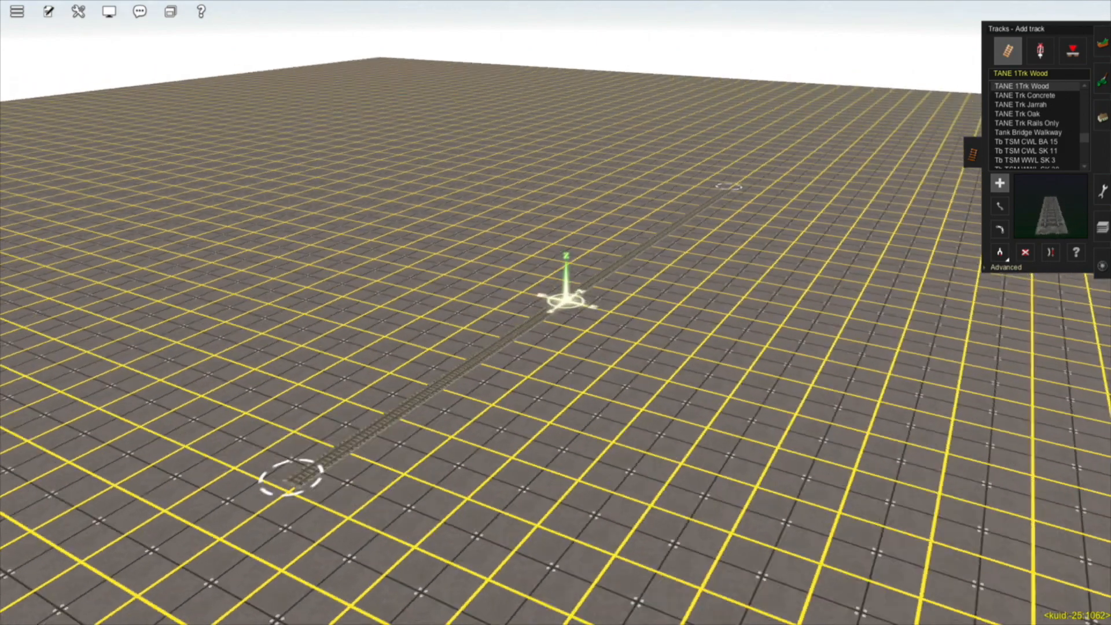
scroll(559, 309, "up", 5)
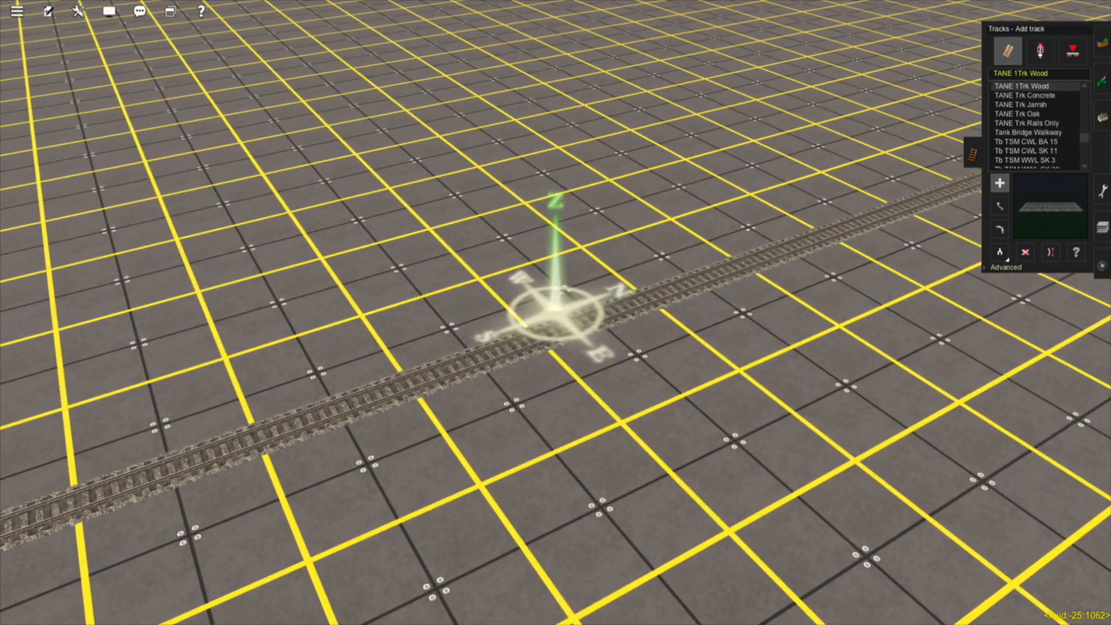
right_click(722, 238)
scroll(722, 238, "down", 3)
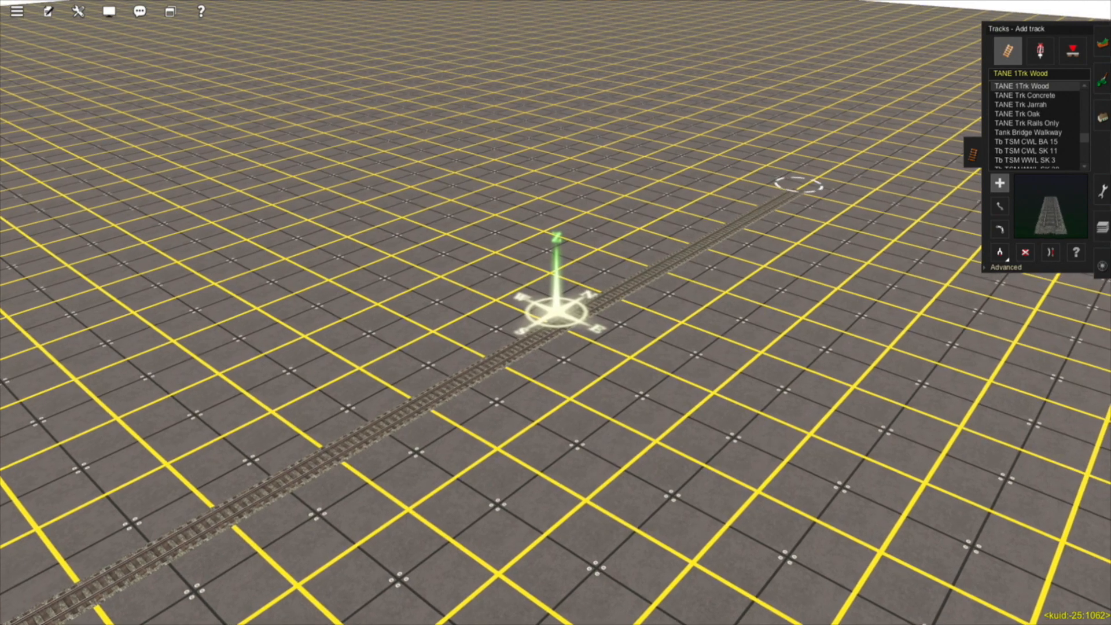
right_click(783, 193)
key("Left")
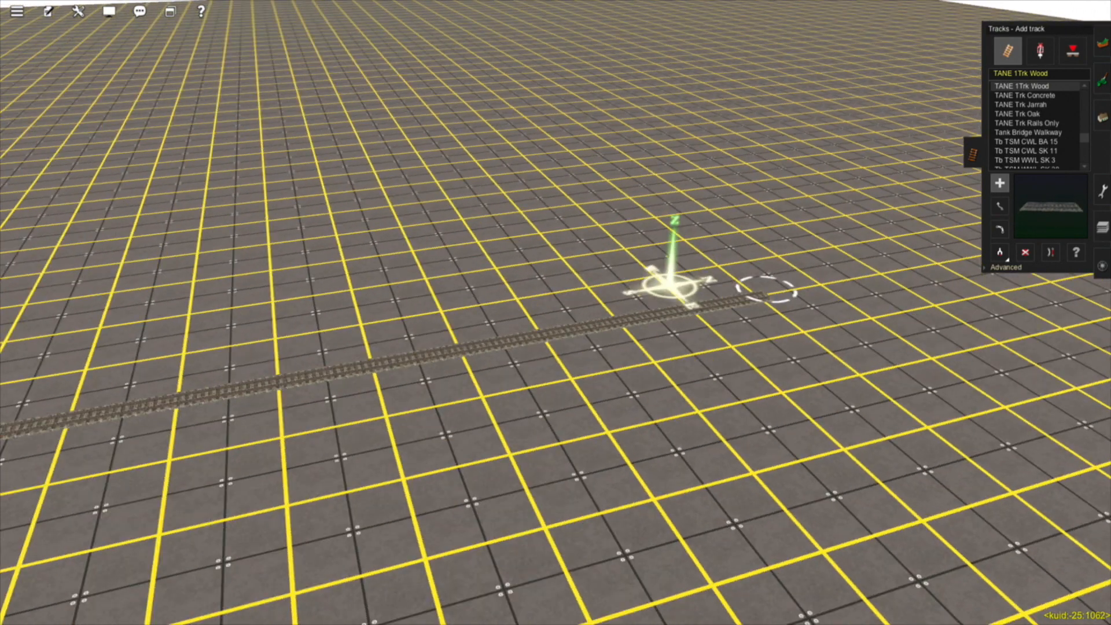
scroll(556, 325, "up", 3)
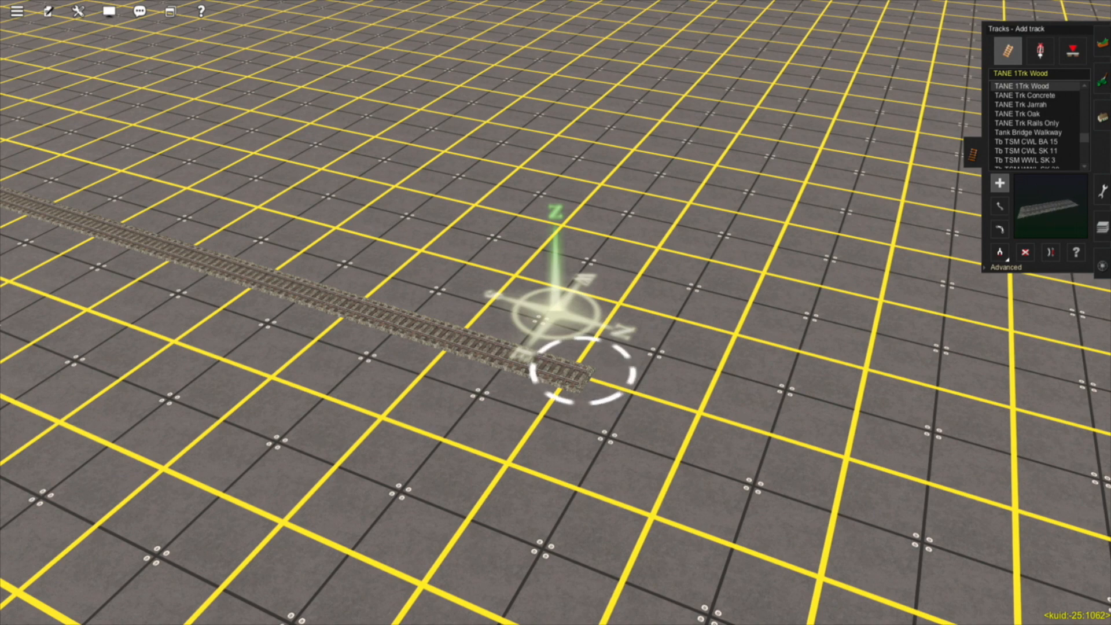
left_click_drag(584, 373, 621, 175)
Examine from several angles how both track sections bend around the spline point that joins them.
key("Left")
right_click(724, 268)
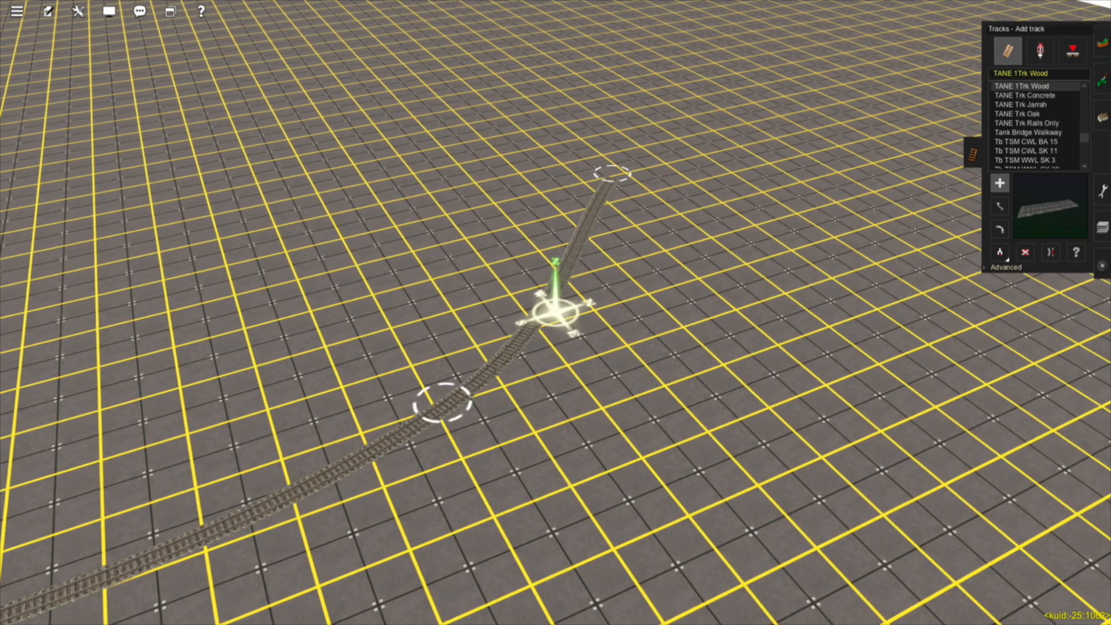
scroll(621, 174, "up", 1)
key("Left")
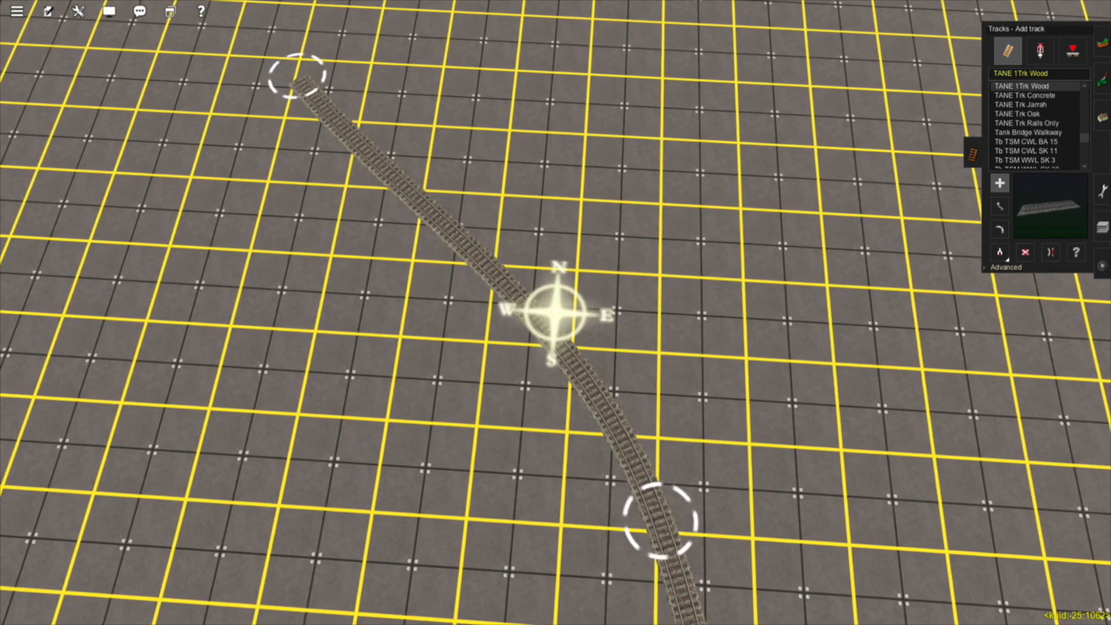
right_click(594, 448)
key("Right")
key("Right")
key("Down")
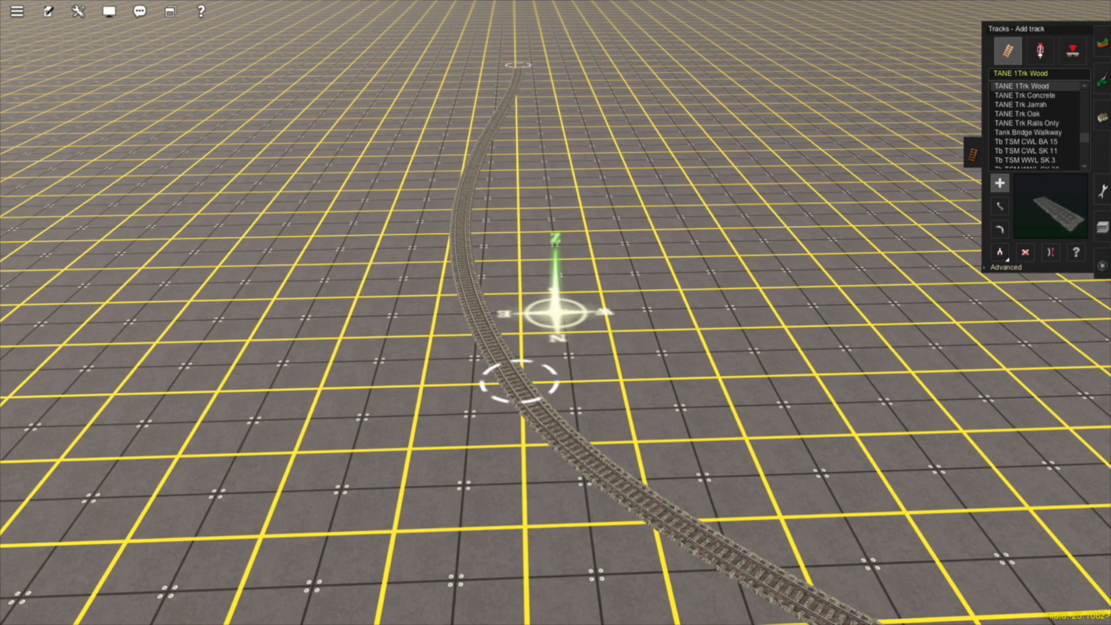
key("Right")
key("Right")
key("Up")
key("Page_Up")
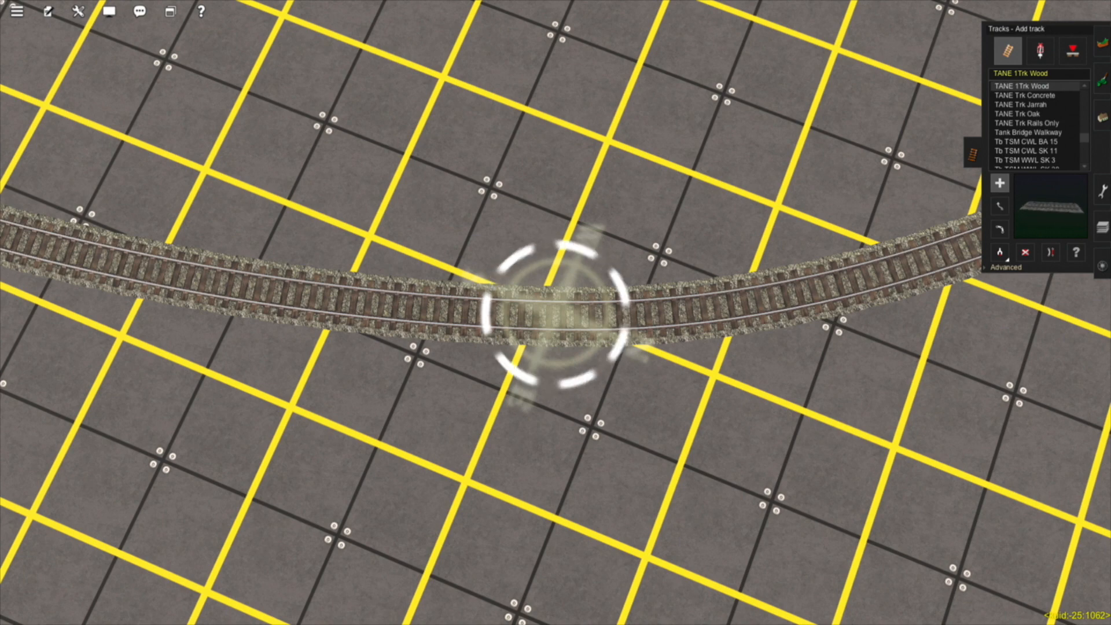
key("Left")
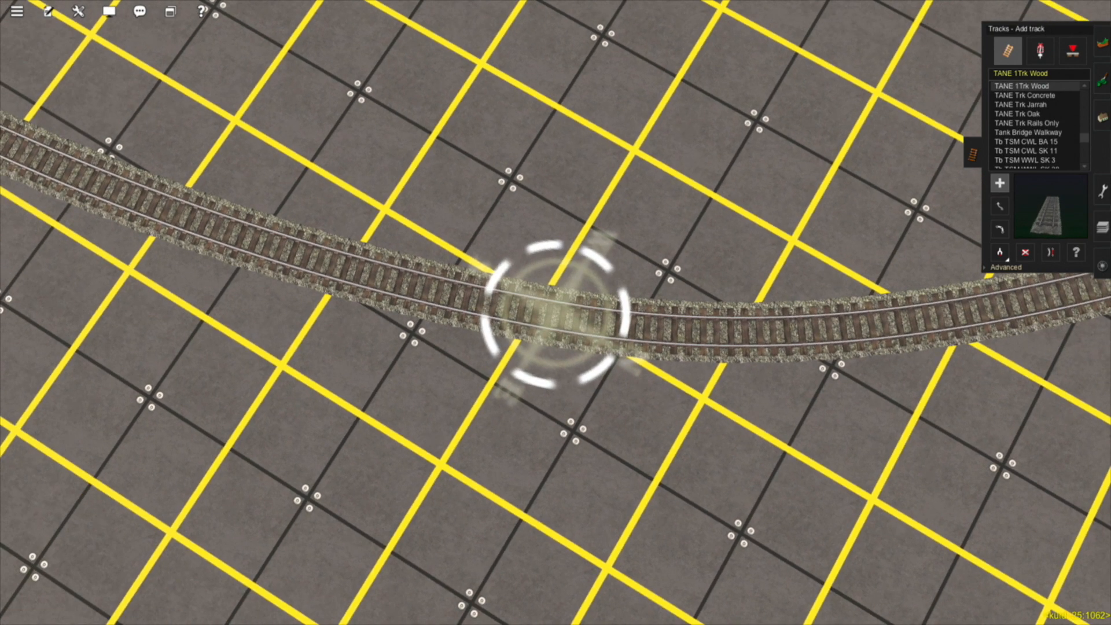
key("Up")
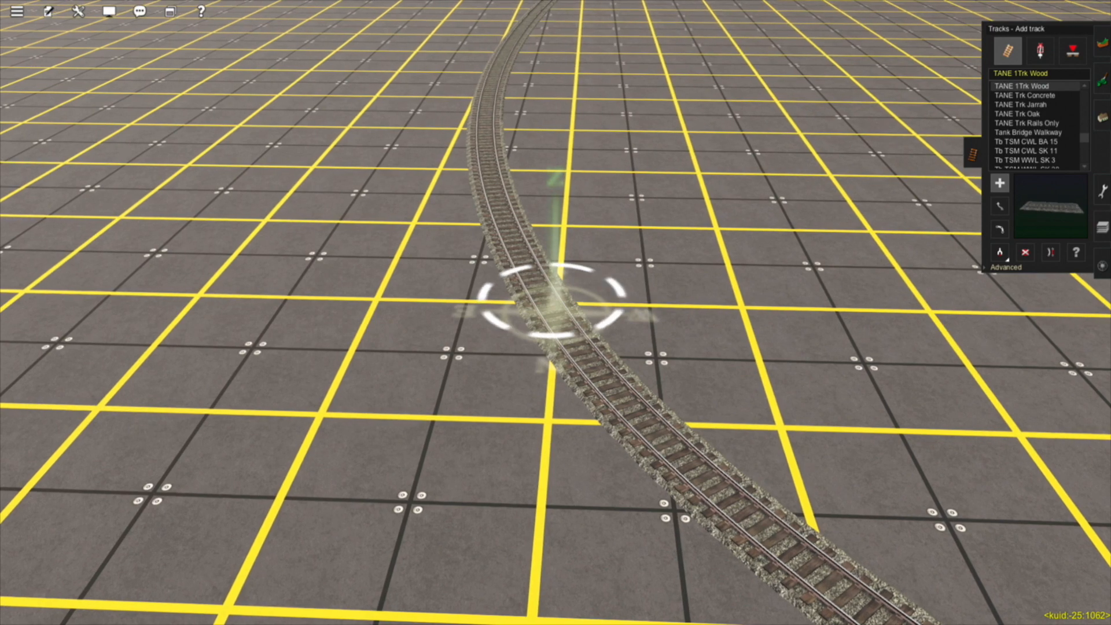
key("Up")
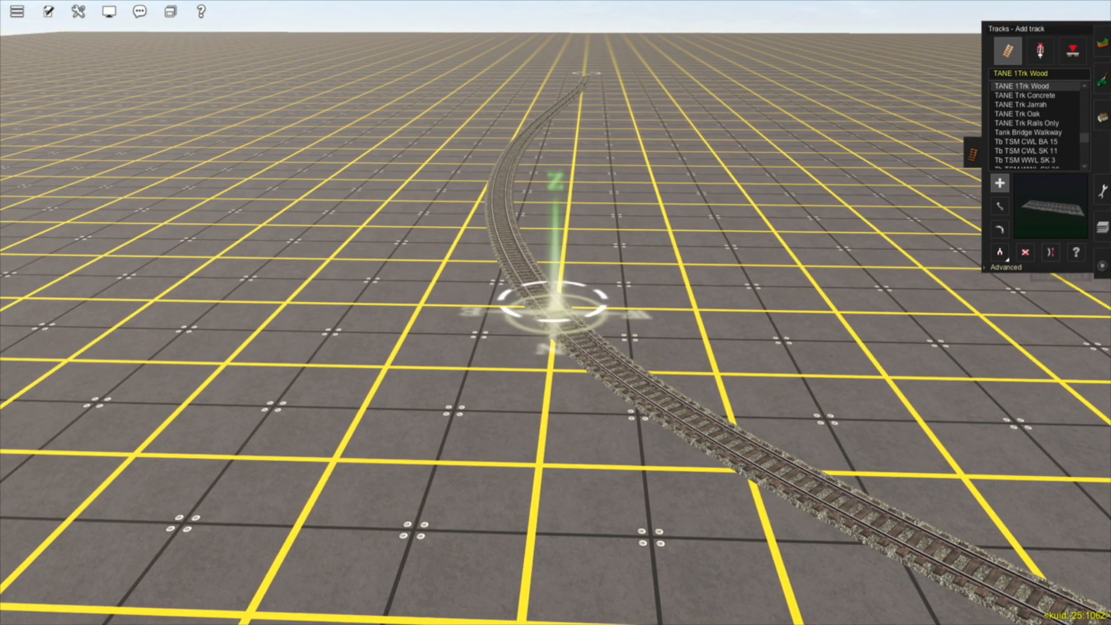
Straighten the first track section south of the joint and check the curve beyond it.
left_click(1051, 253)
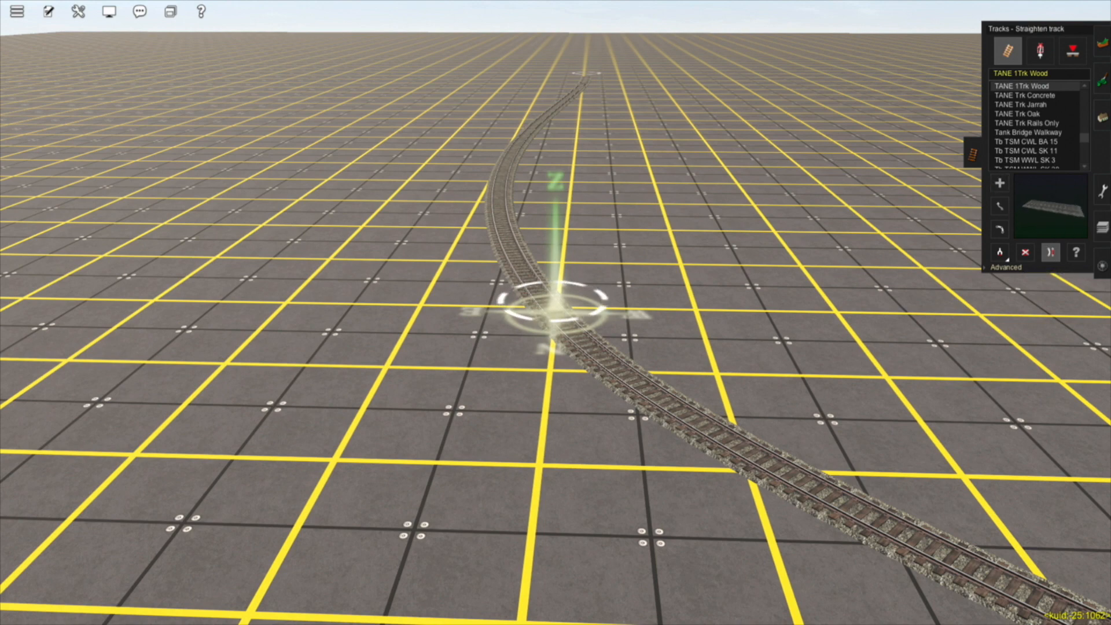
left_click(552, 307)
key("Left")
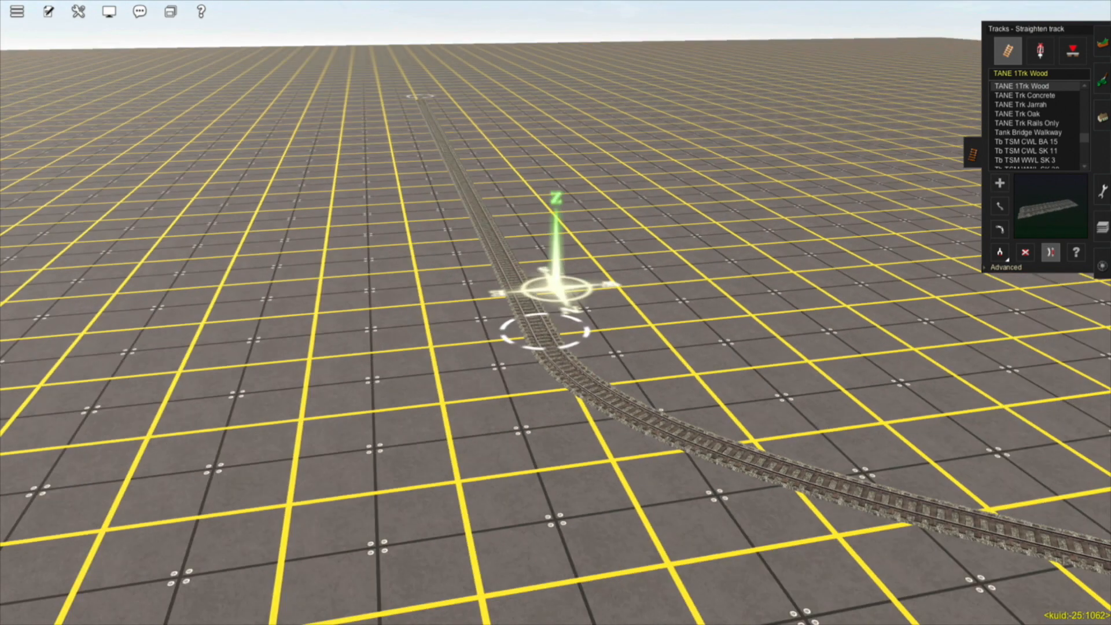
key("Left")
key("Up")
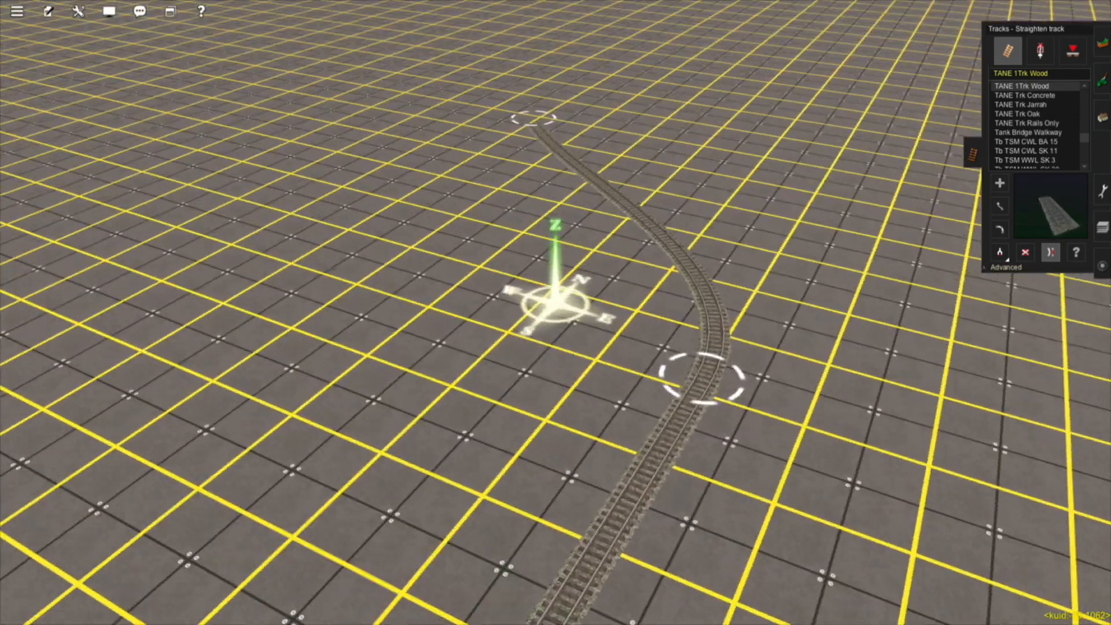
key("Left")
key("Left")
key("Up")
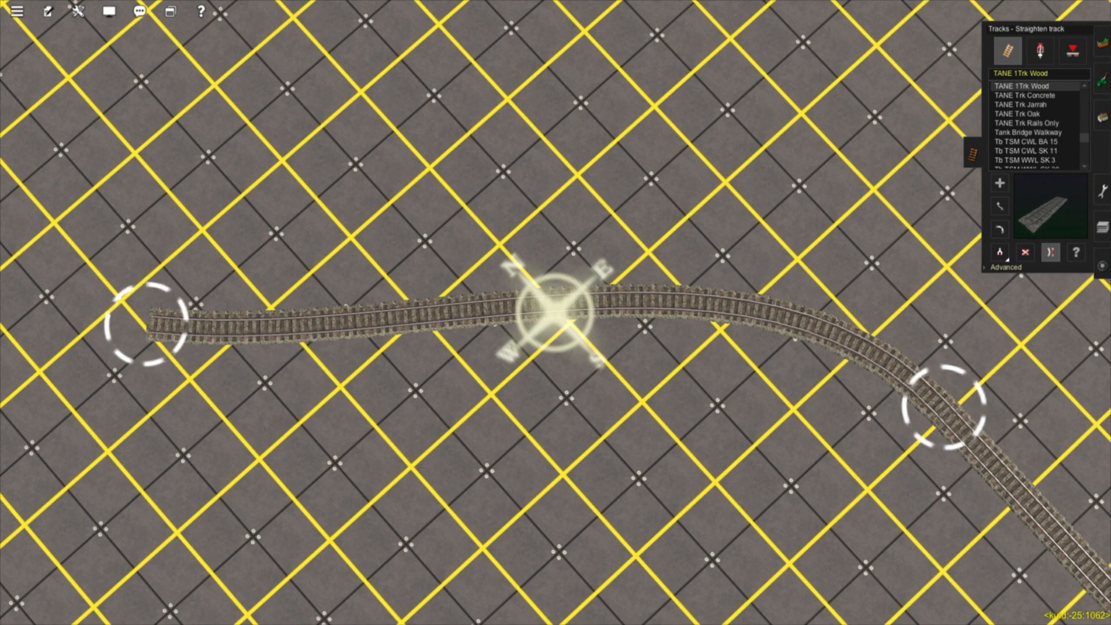
Add a third track section beyond the northwest end and straighten it.
right_click_drag(556, 312, 617, 336)
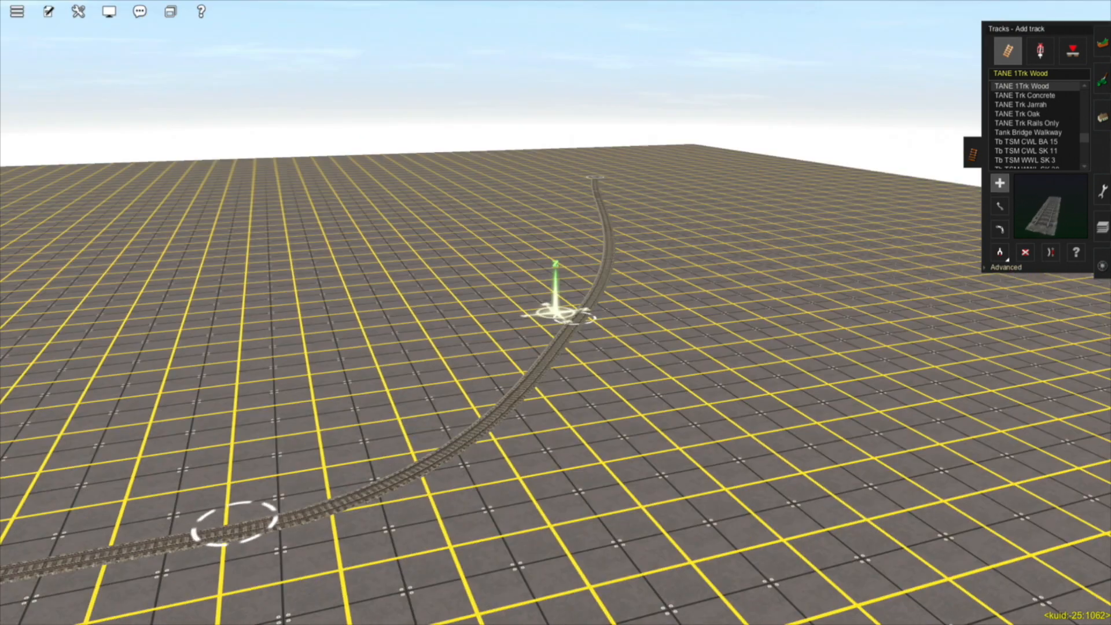
mouse_move(556, 313)
right_mouse_down()
mouse_move(566, 309)
mouse_move(578, 351)
mouse_move(544, 325)
mouse_move(556, 313)
right_mouse_up()
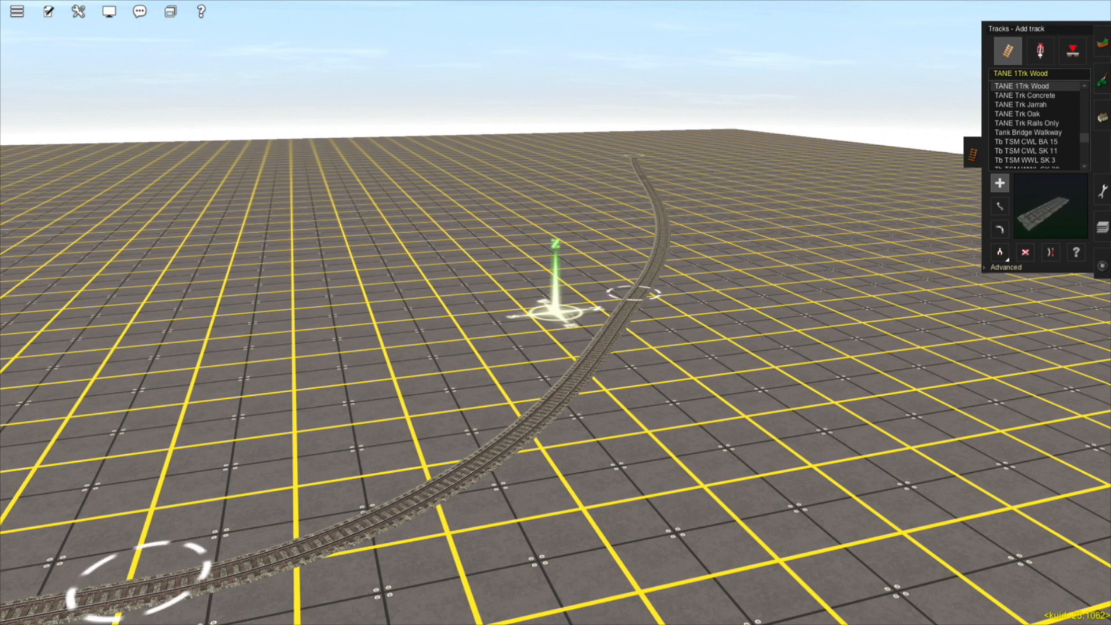
left_click(1051, 252)
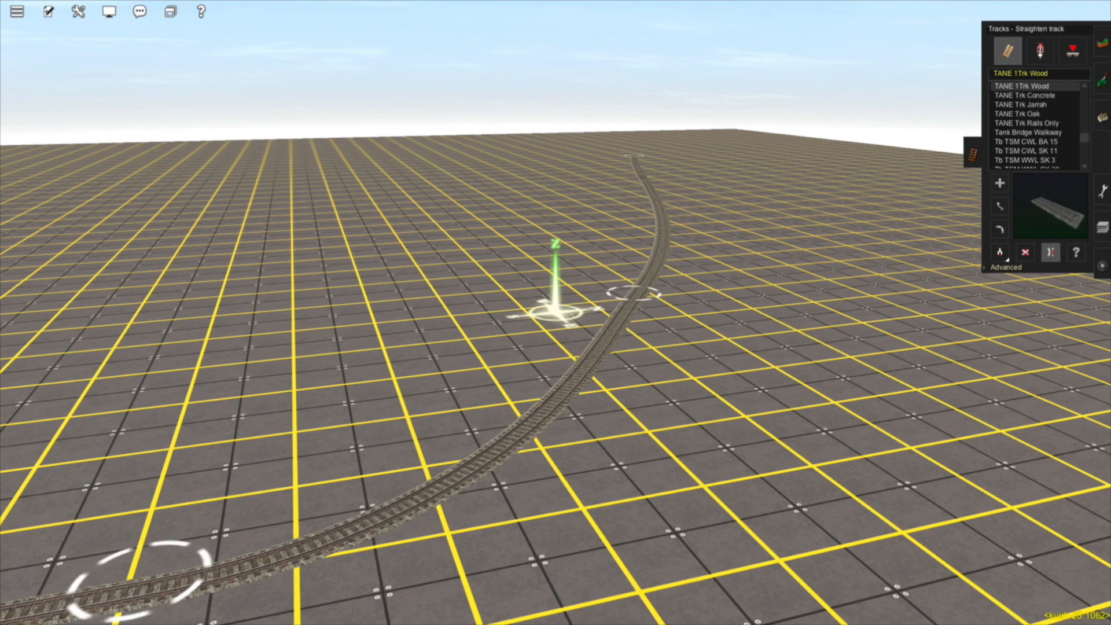
left_click(663, 228)
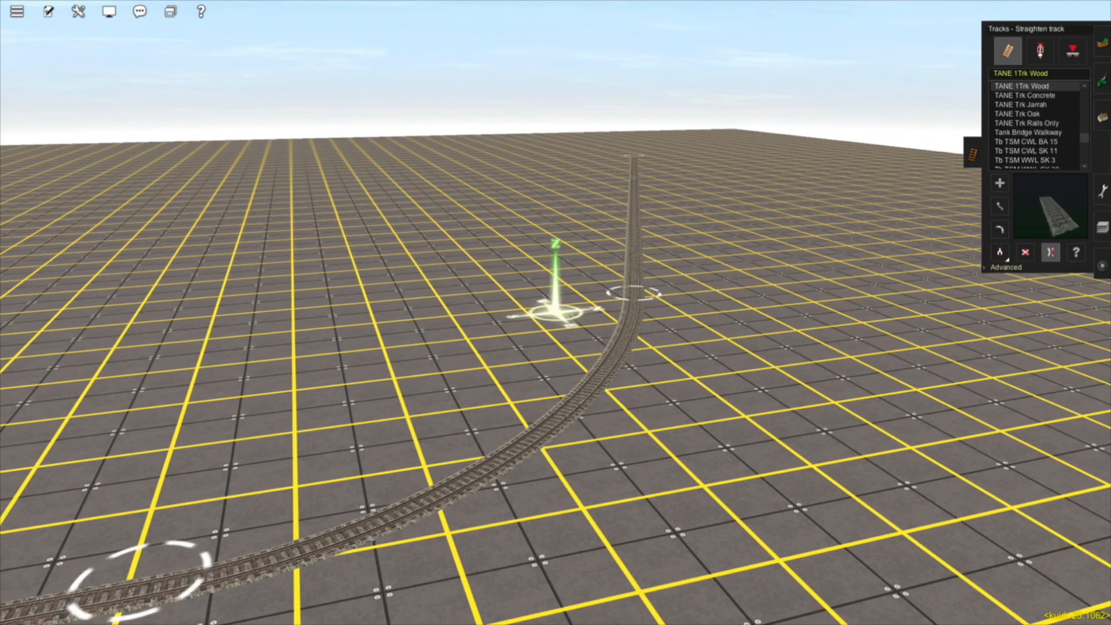
Move the spline point at the curve's northwest end along the track toward the bend to shorten the curve.
key("Left")
key("Up")
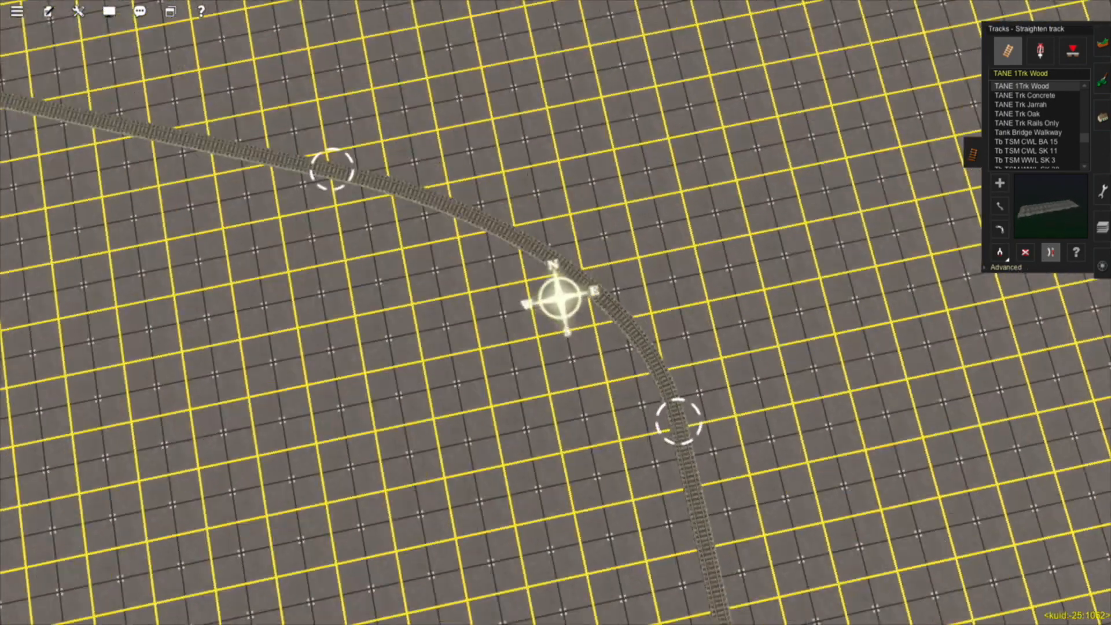
key("Left")
key("Right")
key("Page_Up")
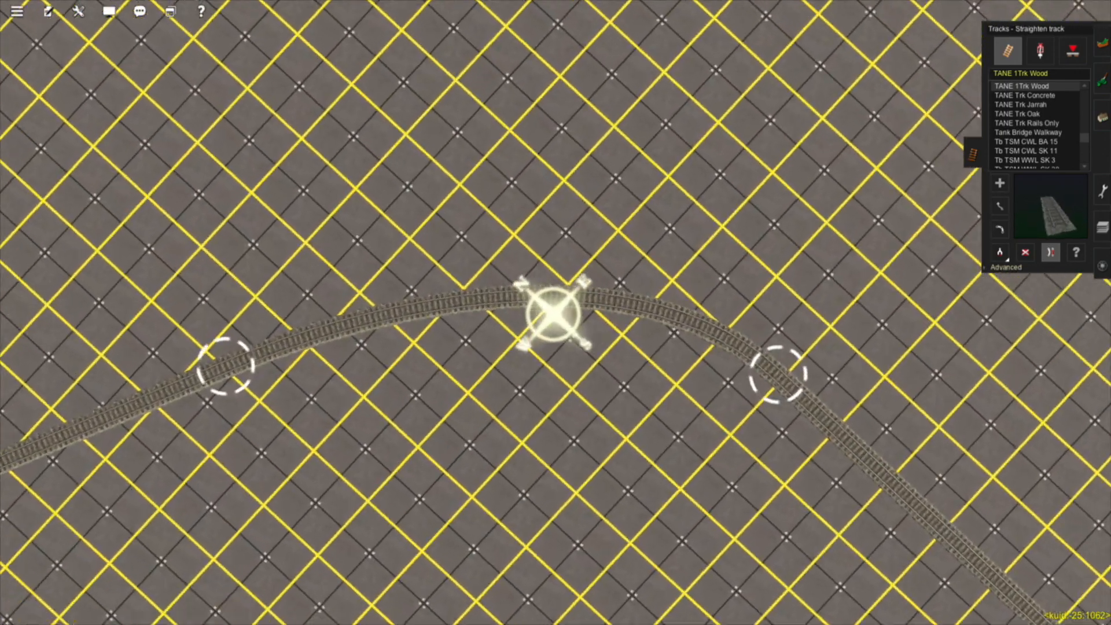
key("Right")
key("Page_Up")
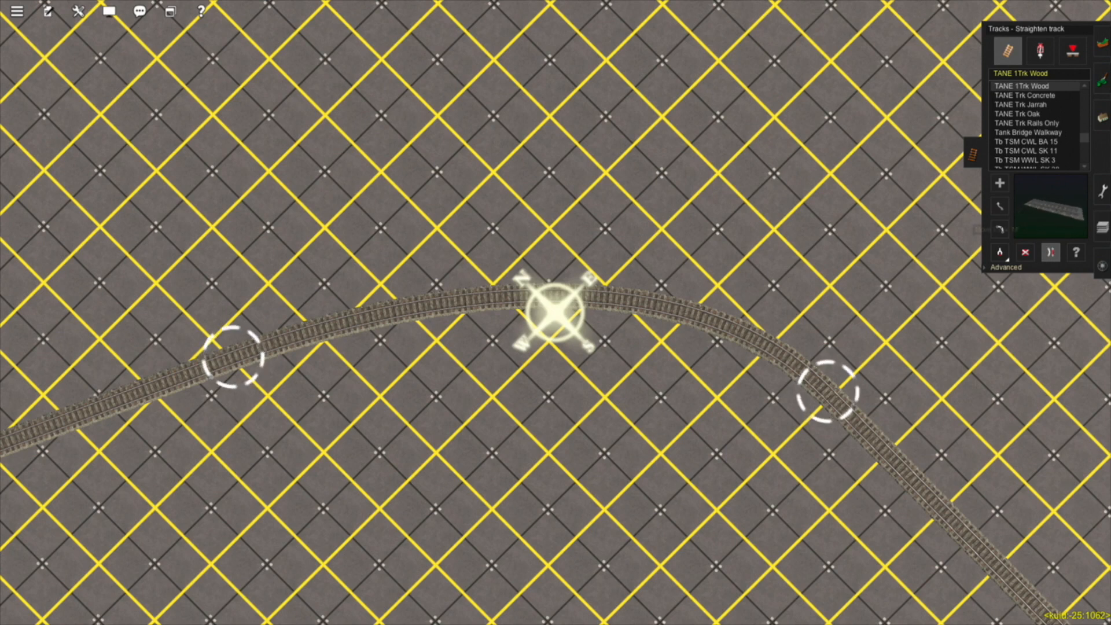
left_click(1000, 206)
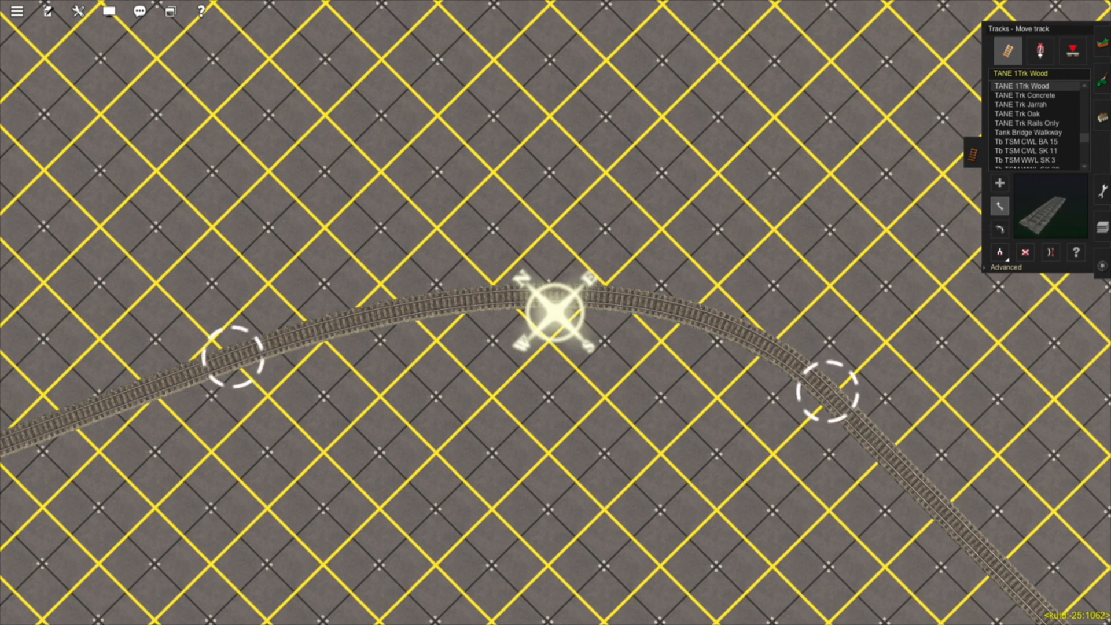
mouse_move(233, 357)
left_mouse_down()
mouse_move(304, 317)
mouse_move(345, 313)
left_mouse_up()
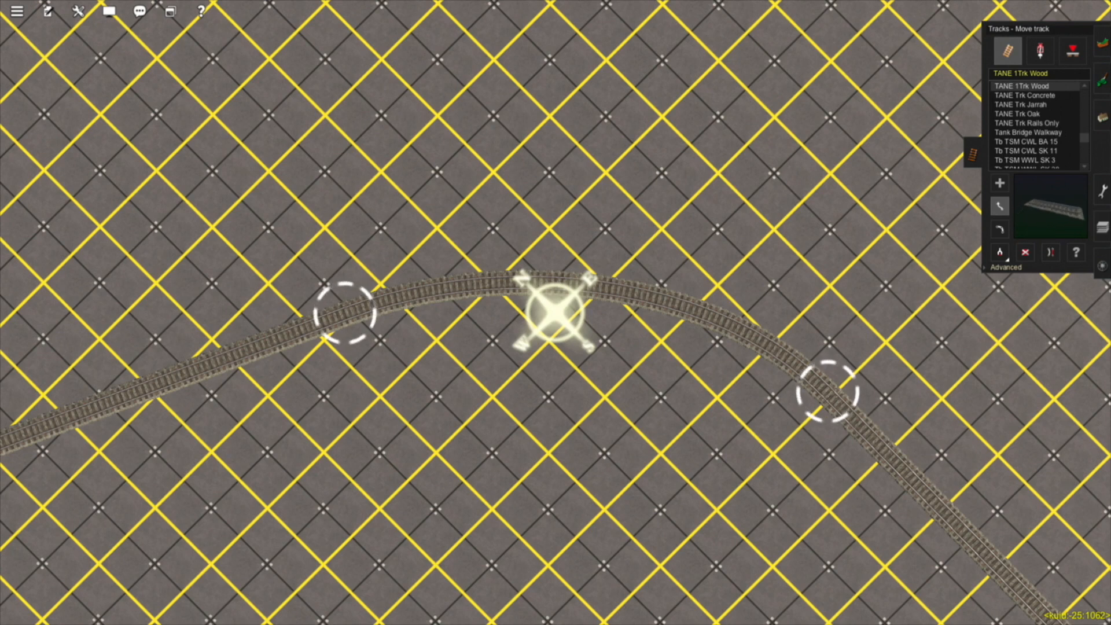
Insert a spline point in the curved track midway between its two end spline points.
right_click(615, 289)
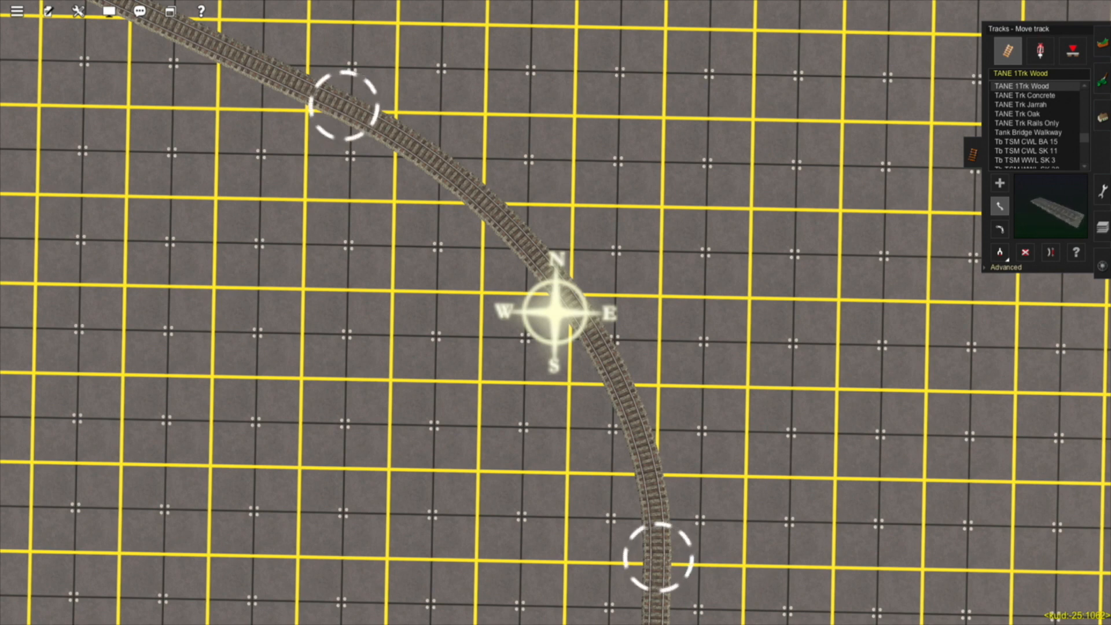
left_click(1006, 268)
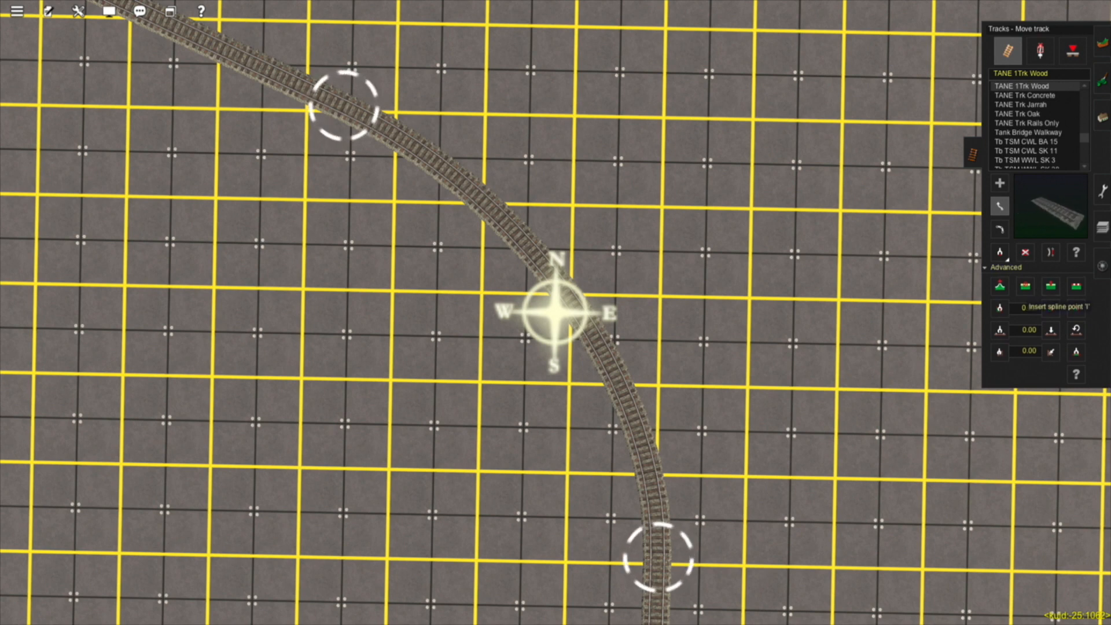
key("i")
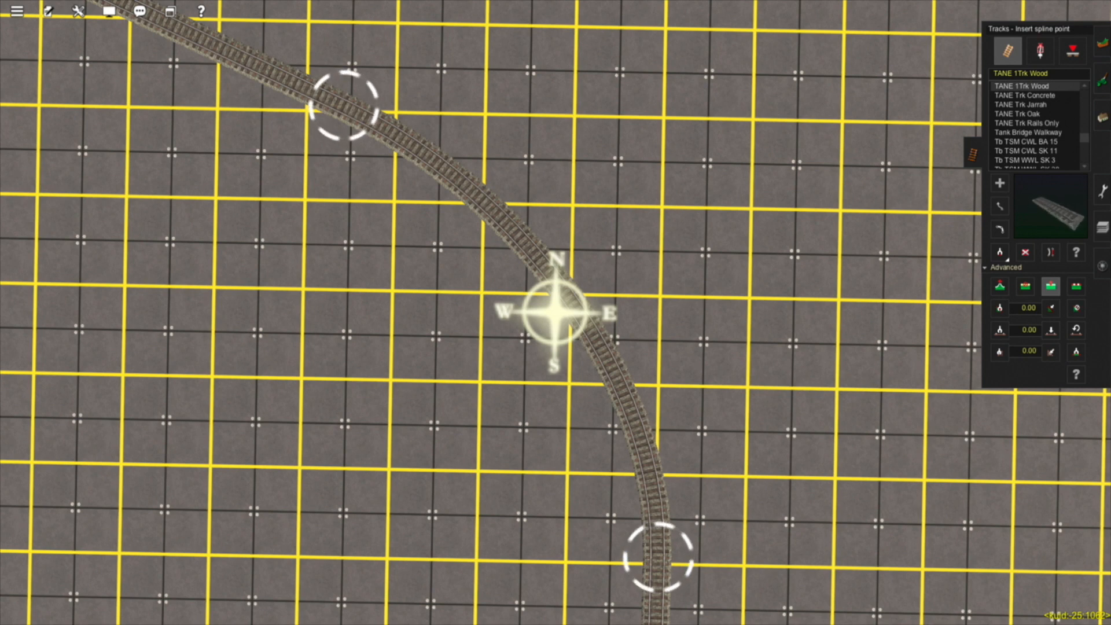
left_click(571, 301)
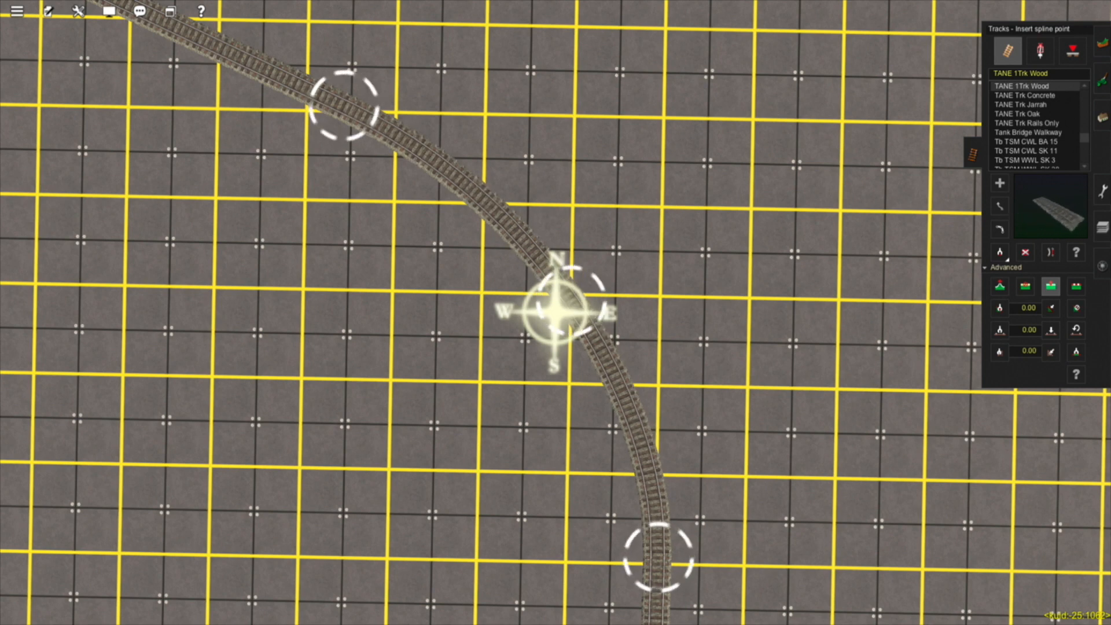
Move the curve's middle spline point slightly outward to the east and check the reshaped curve.
left_click(1001, 206)
left_click_drag(571, 301, 592, 294)
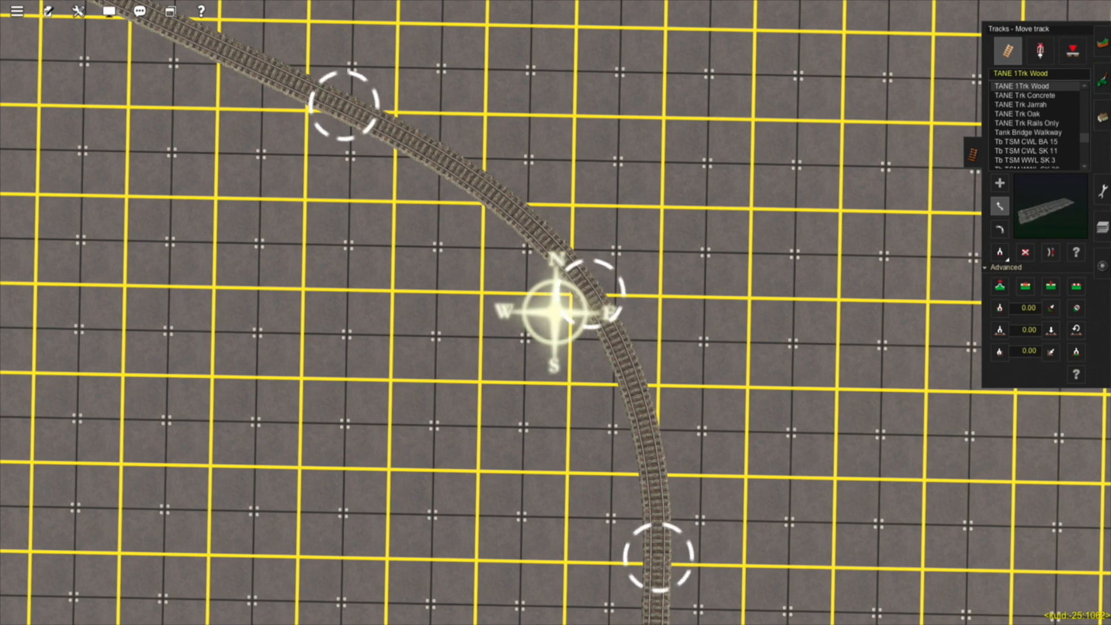
scroll(555, 313, "down", 2)
right_click_drag(556, 312, 460, 268)
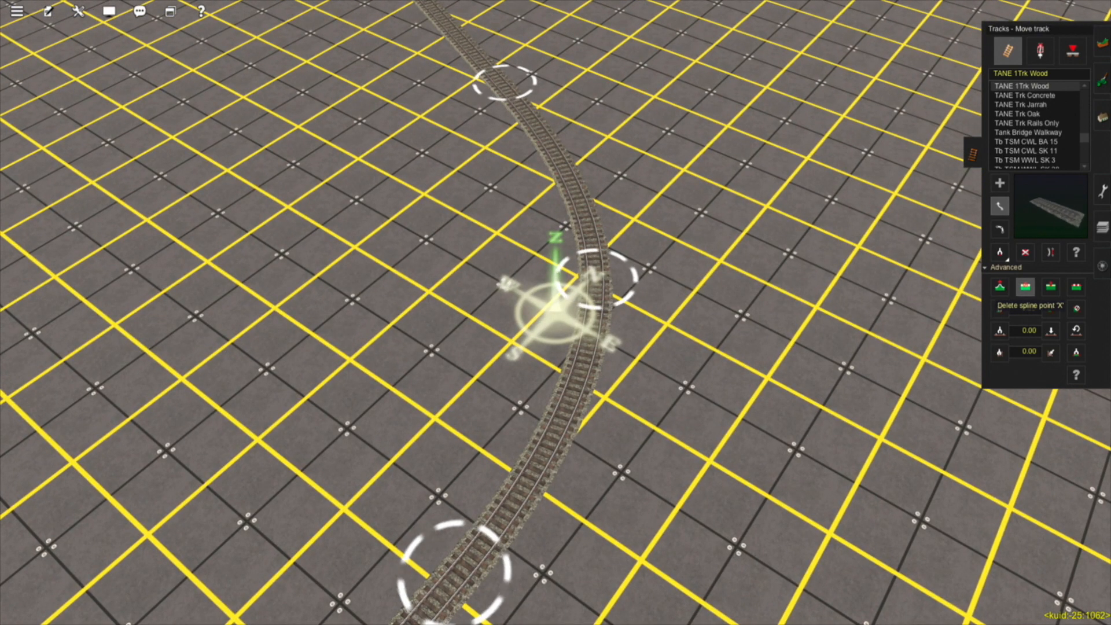
Try deleting the curve's middle spline point and undo the deletion.
left_click(1026, 287)
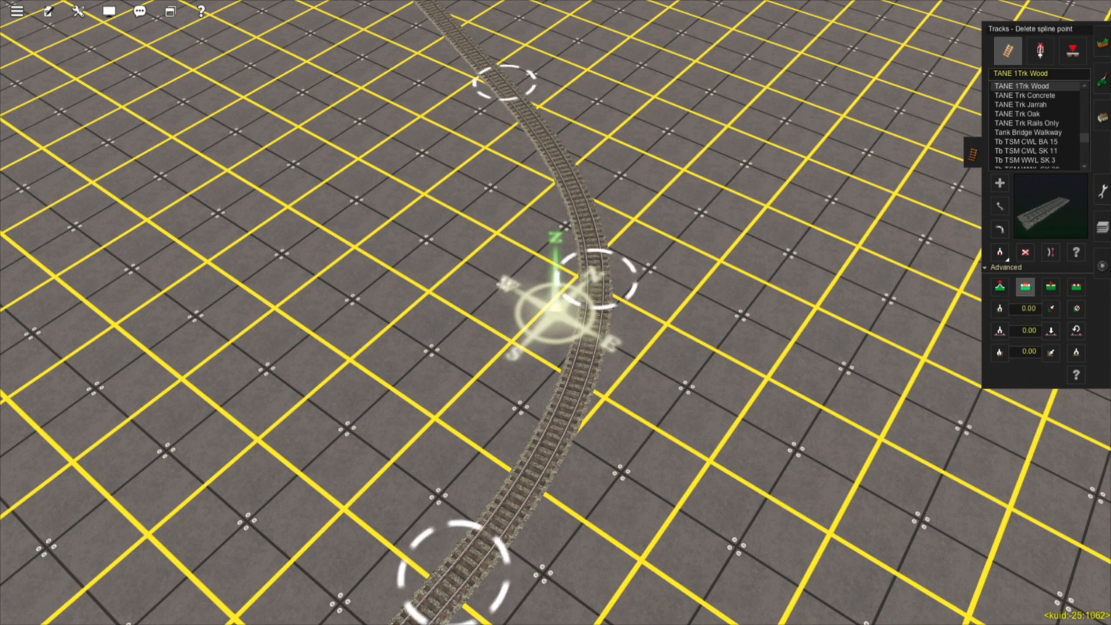
left_click(616, 303)
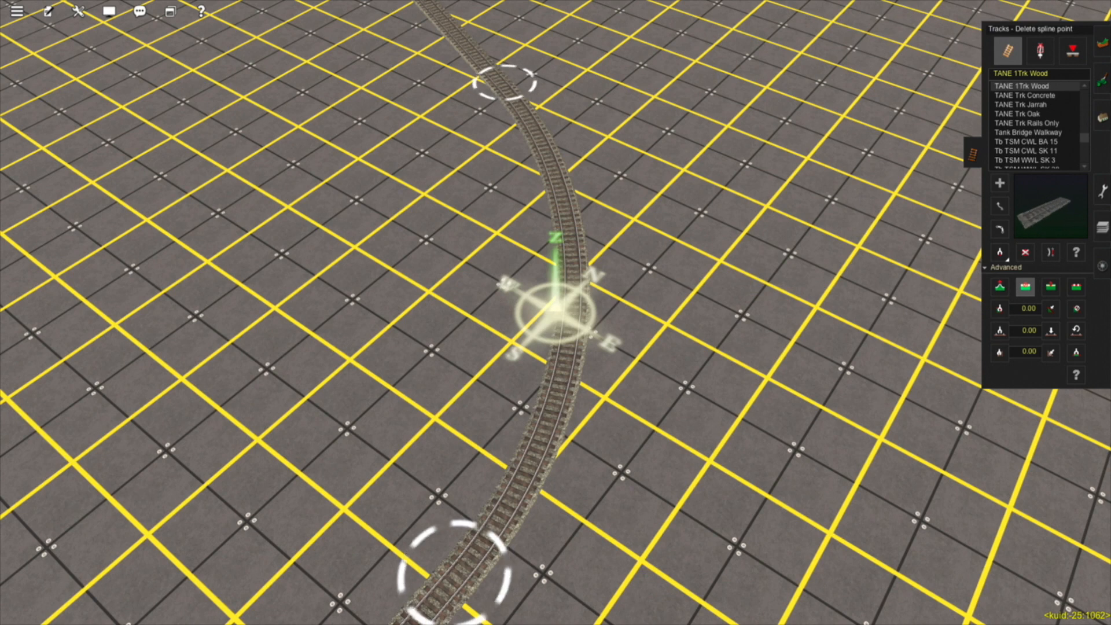
key("ctrl+z")
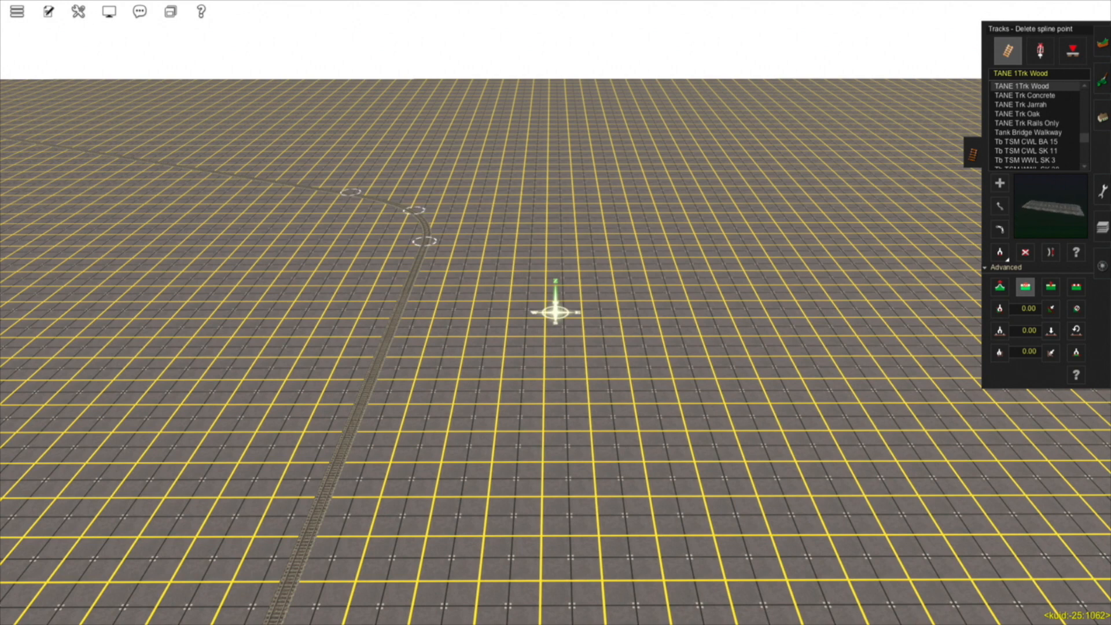
Add a branch track from a point on the straight section south of the curve, diverging southeast to form a junction.
left_click(1001, 183)
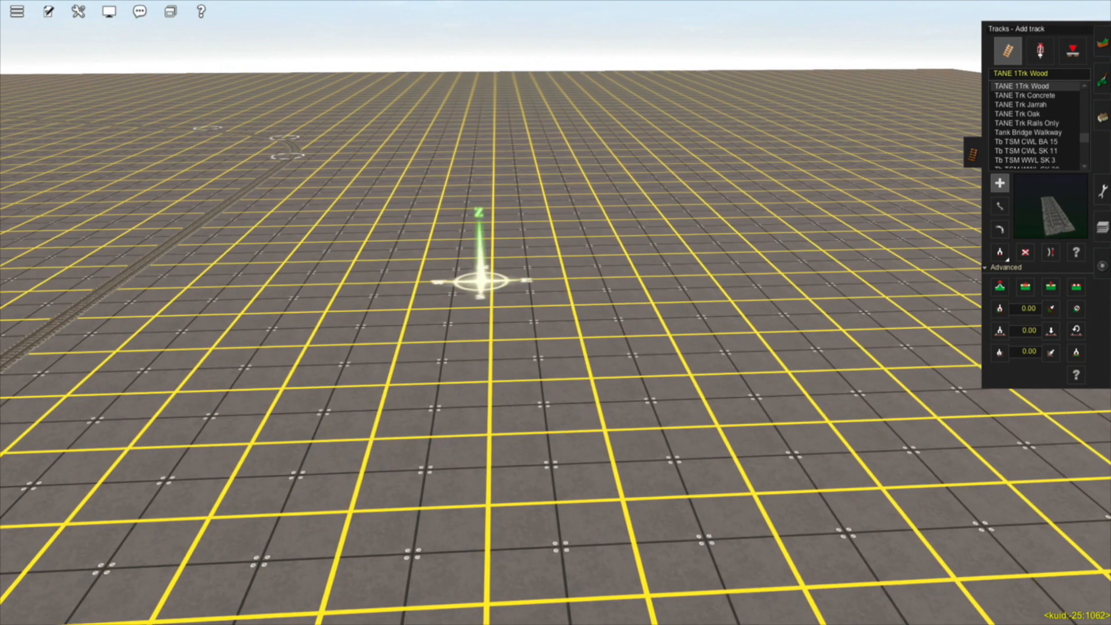
key("Left")
right_click_drag(481, 281, 532, 304)
key("Left")
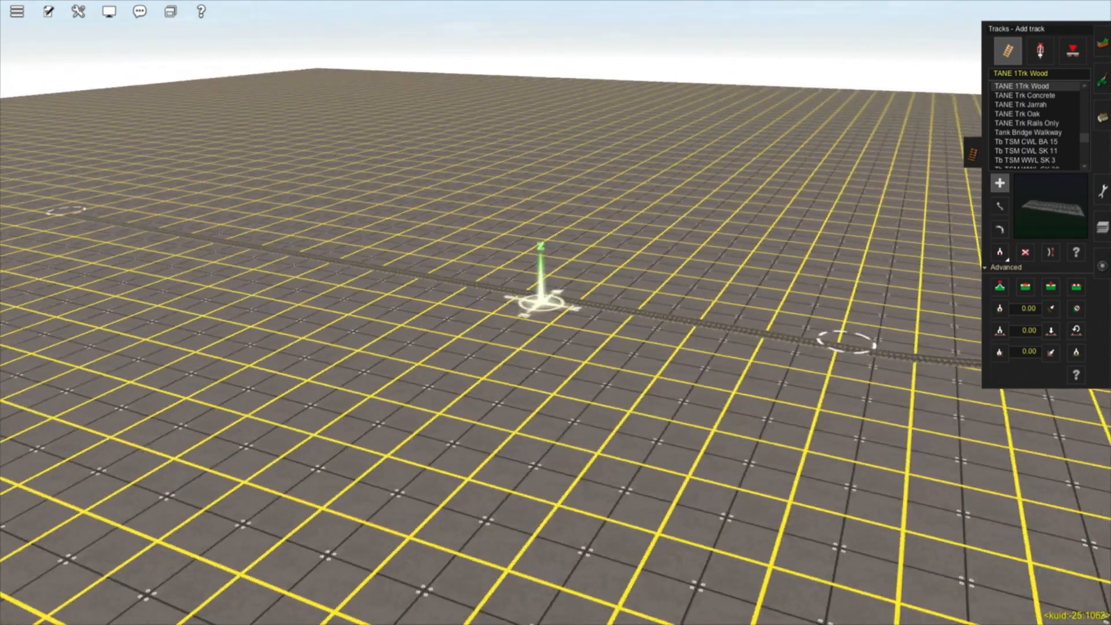
key("Left")
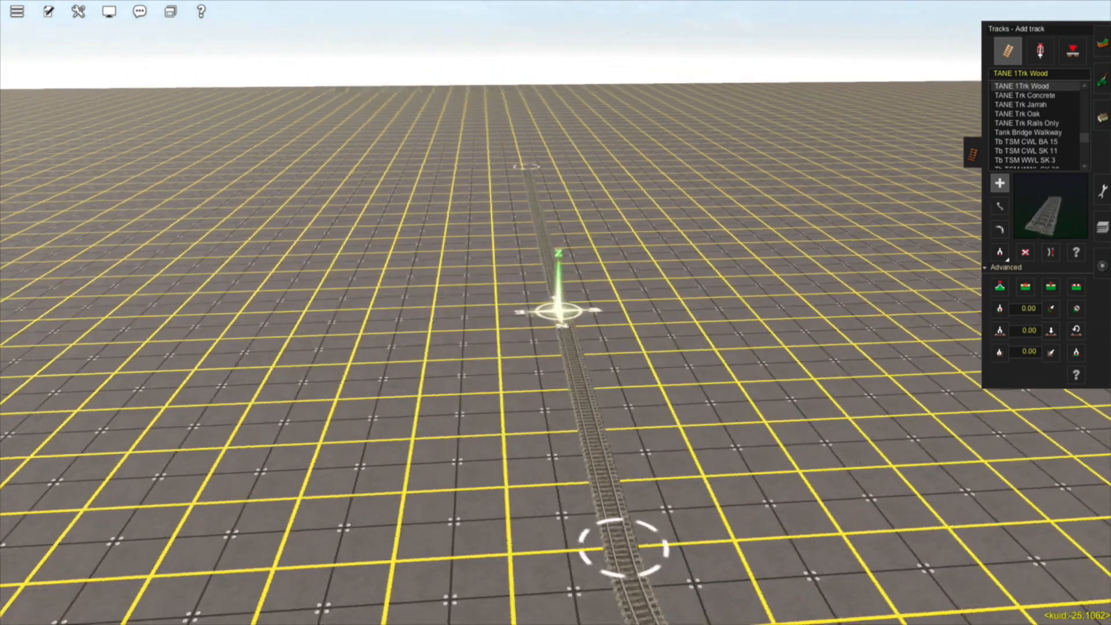
scroll(555, 312, "up", 4)
scroll(555, 312, "up", 3)
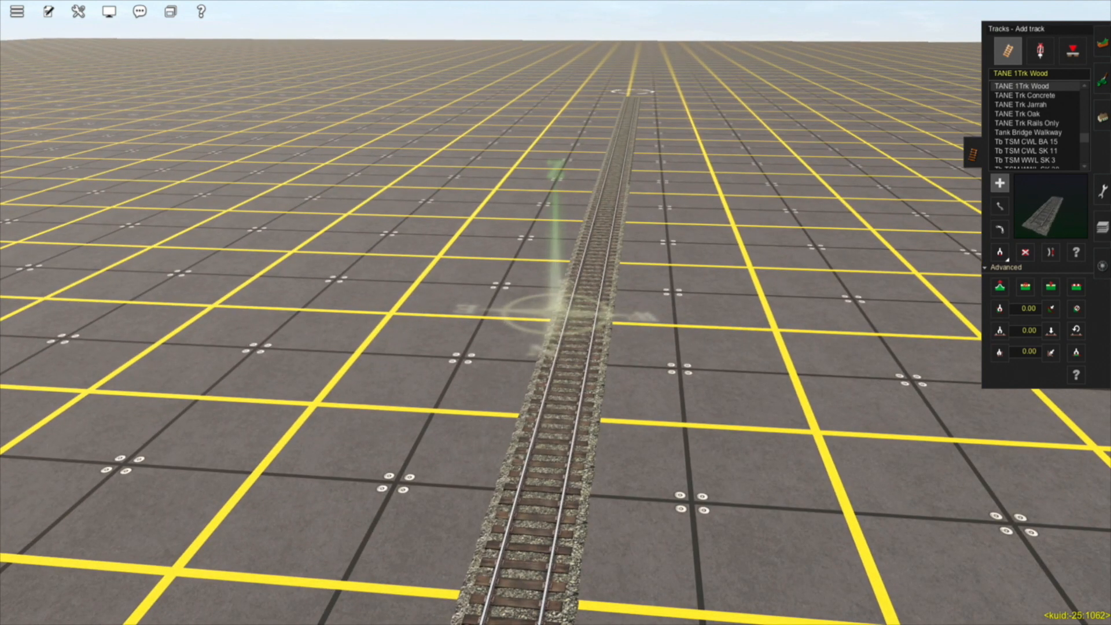
left_click(574, 336)
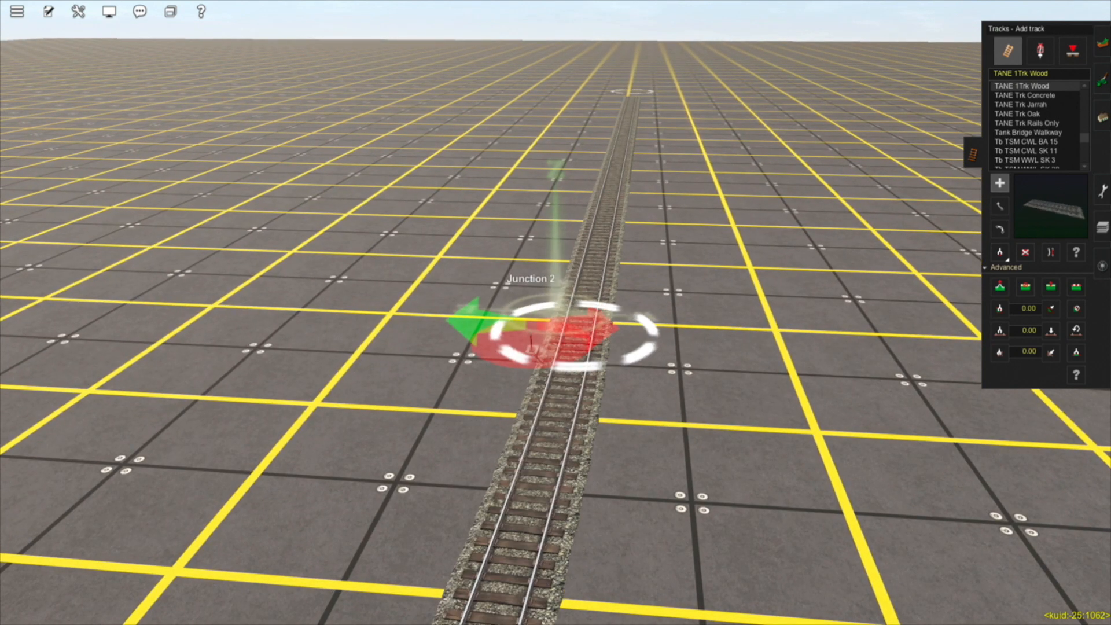
left_click(537, 132)
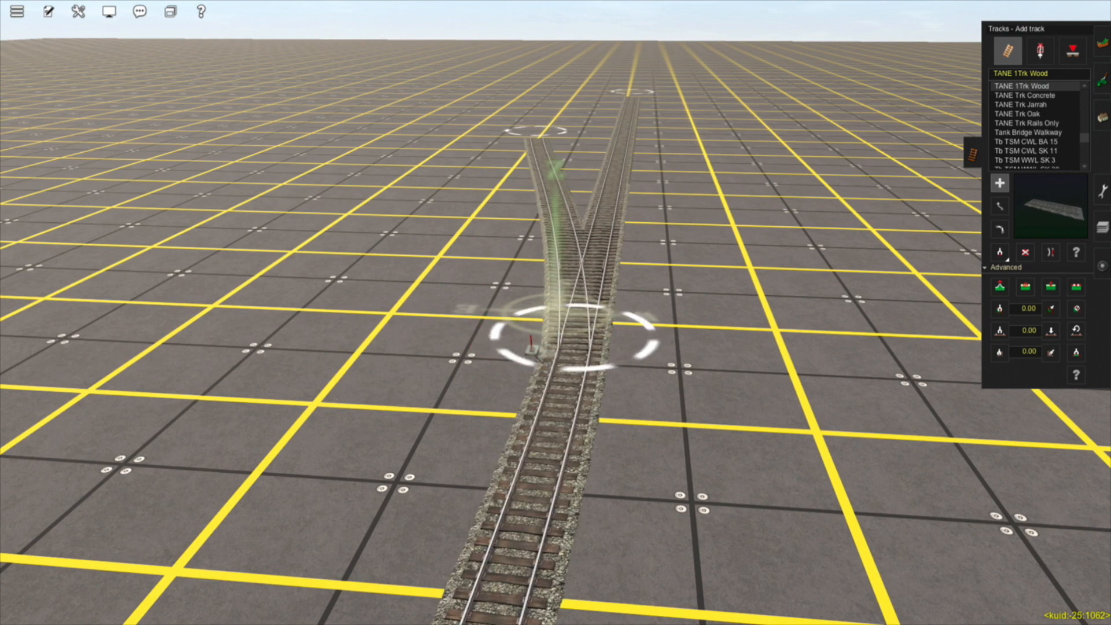
Straighten the track section between the new junction and the southern end of the curve.
scroll(555, 312, "up", 3)
key("Left")
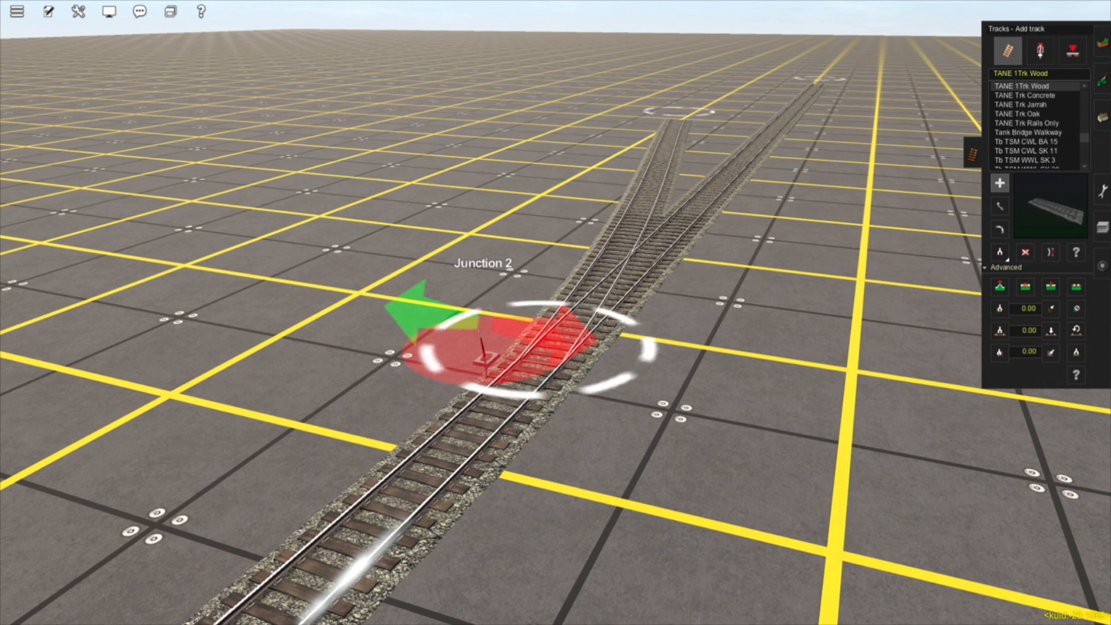
key("Right")
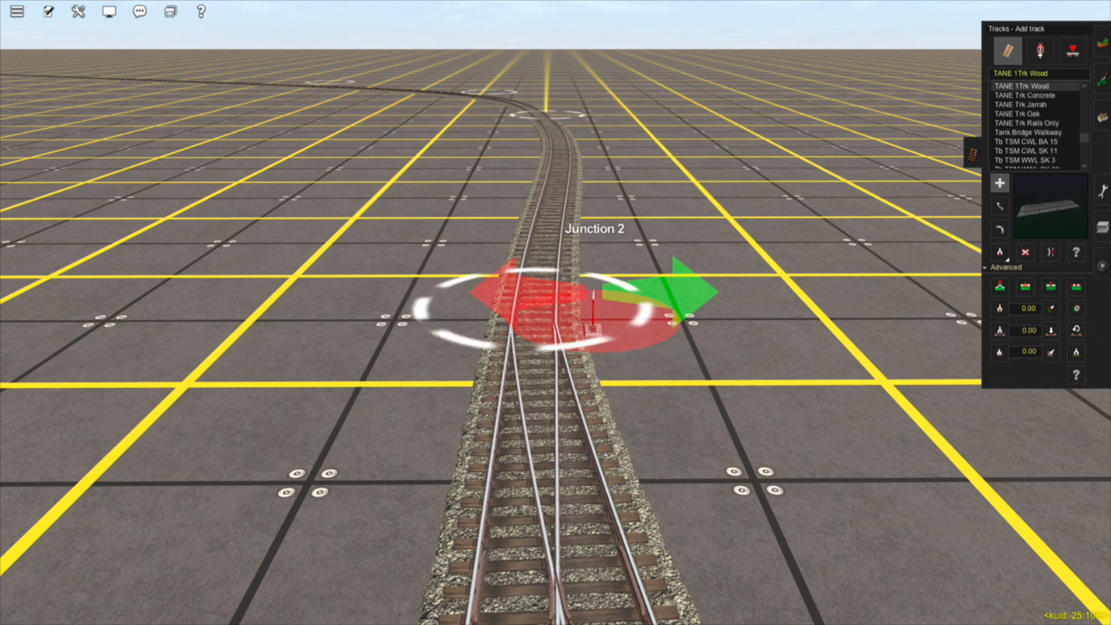
key("s")
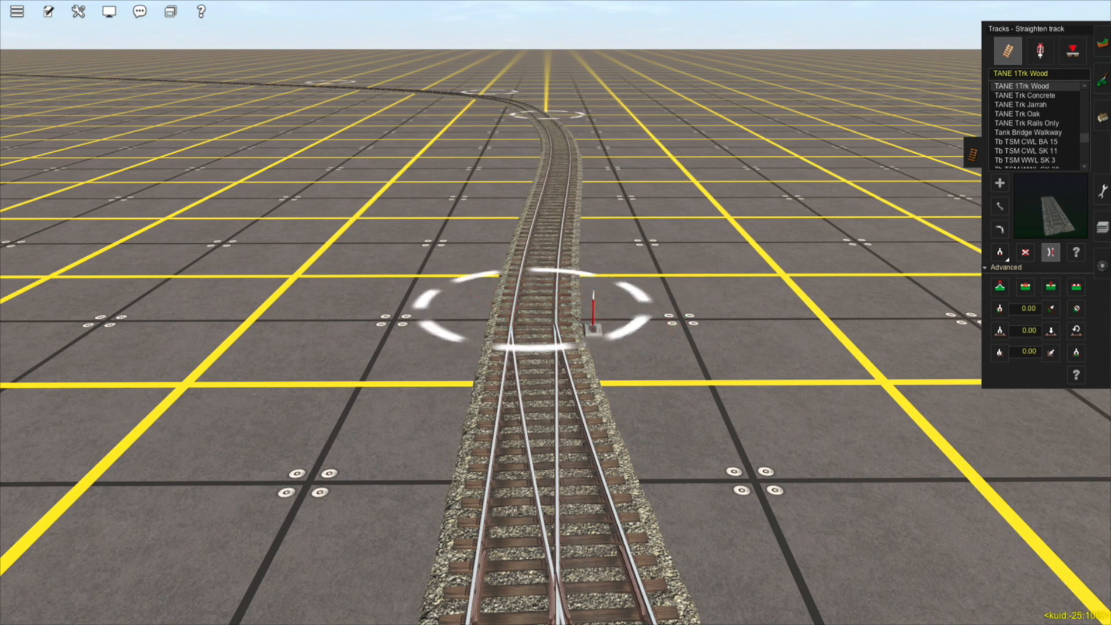
left_click(554, 197)
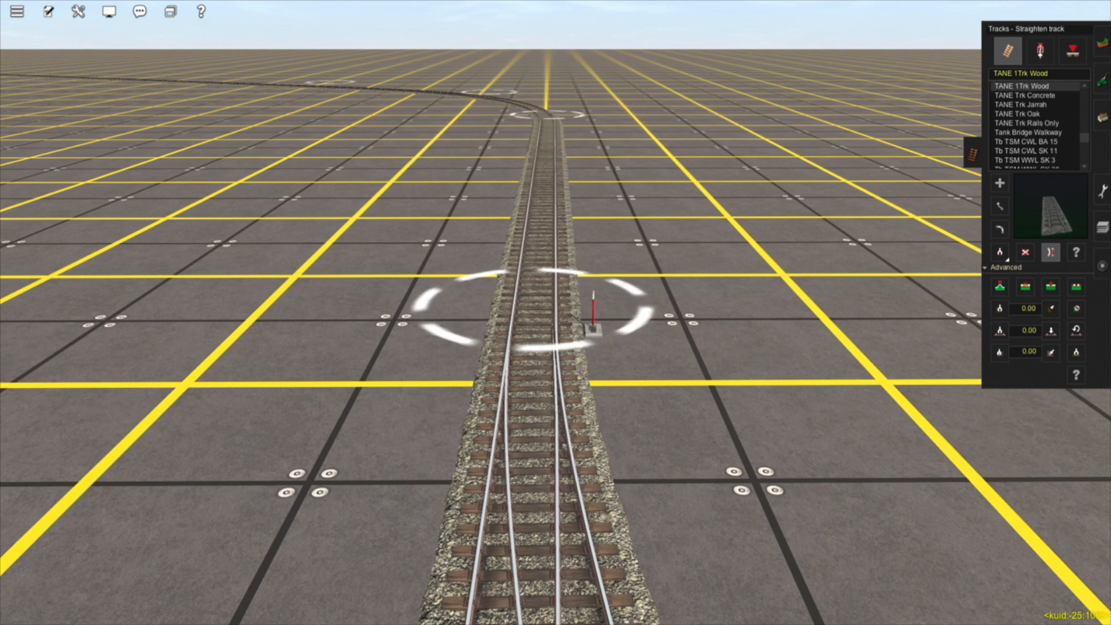
Examine how the junction and curved track follow the uneven terrain around the hill.
scroll(555, 312, "down", 10)
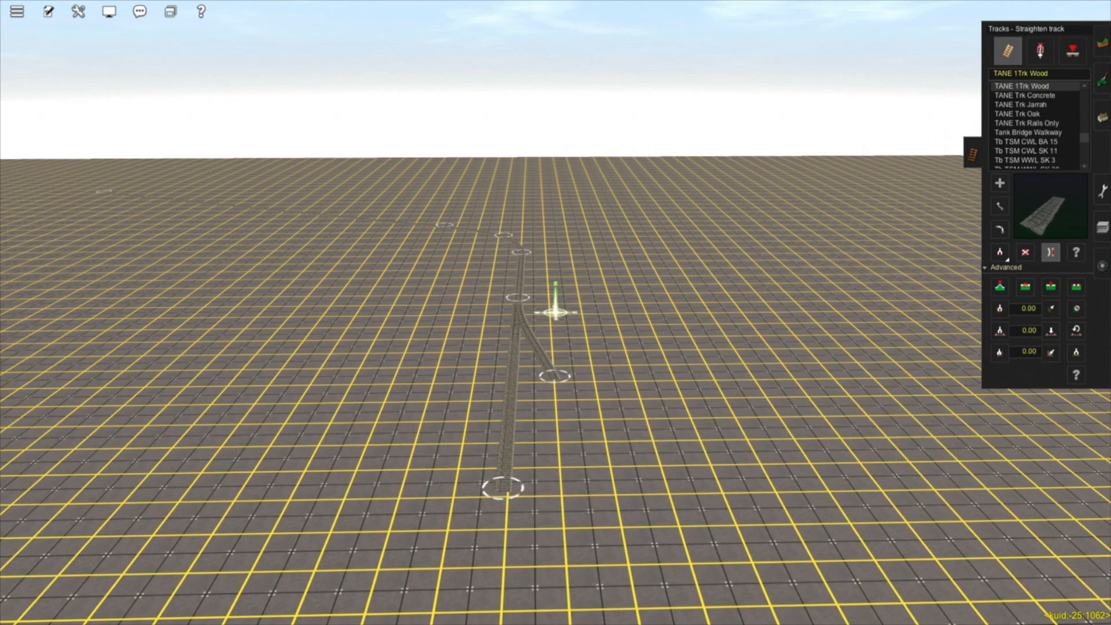
key("ctrl+z")
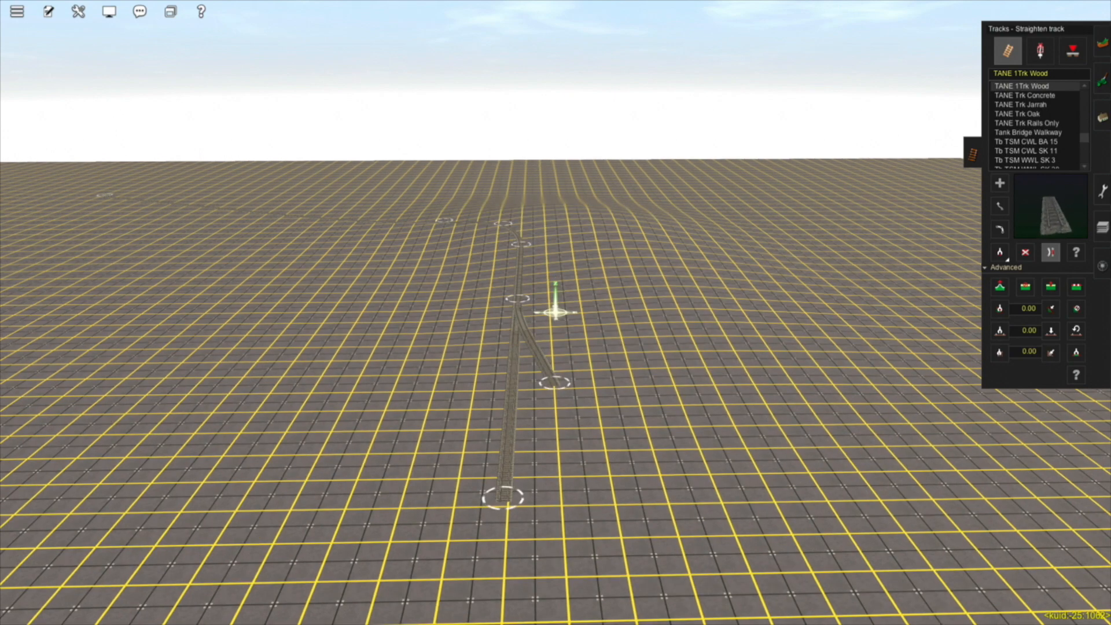
scroll(556, 313, "up", 5)
key("Right")
key("Down")
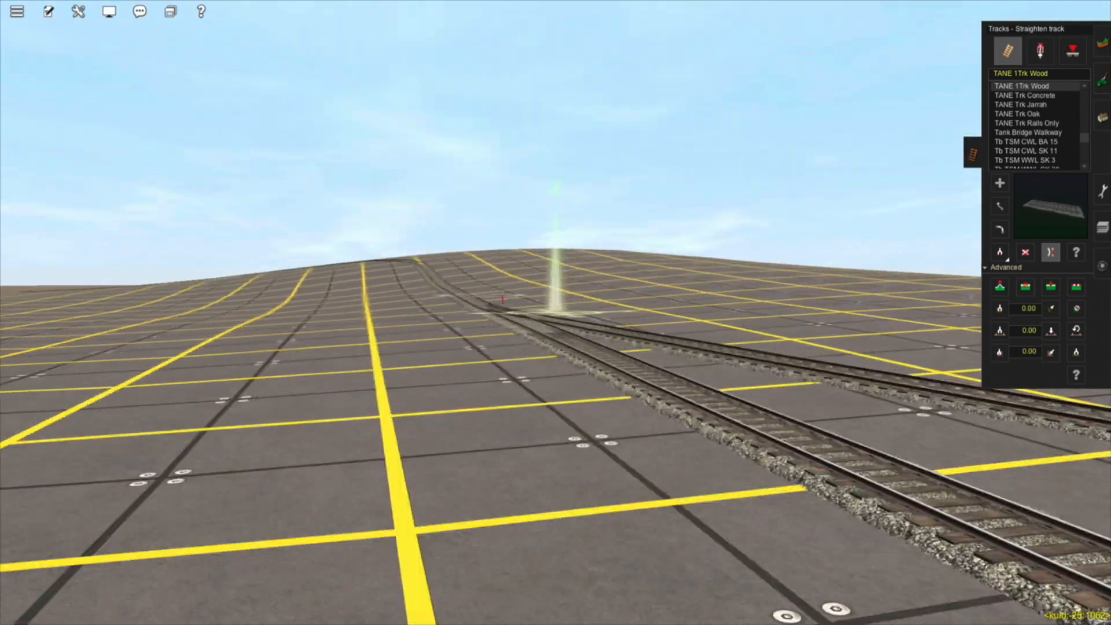
key("Right")
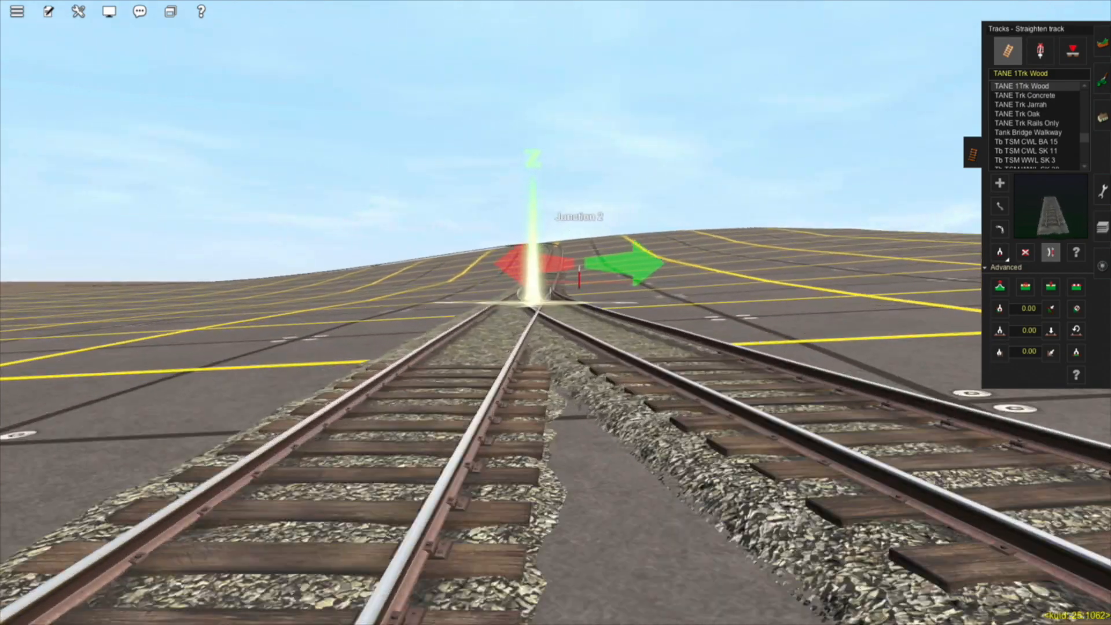
key("w")
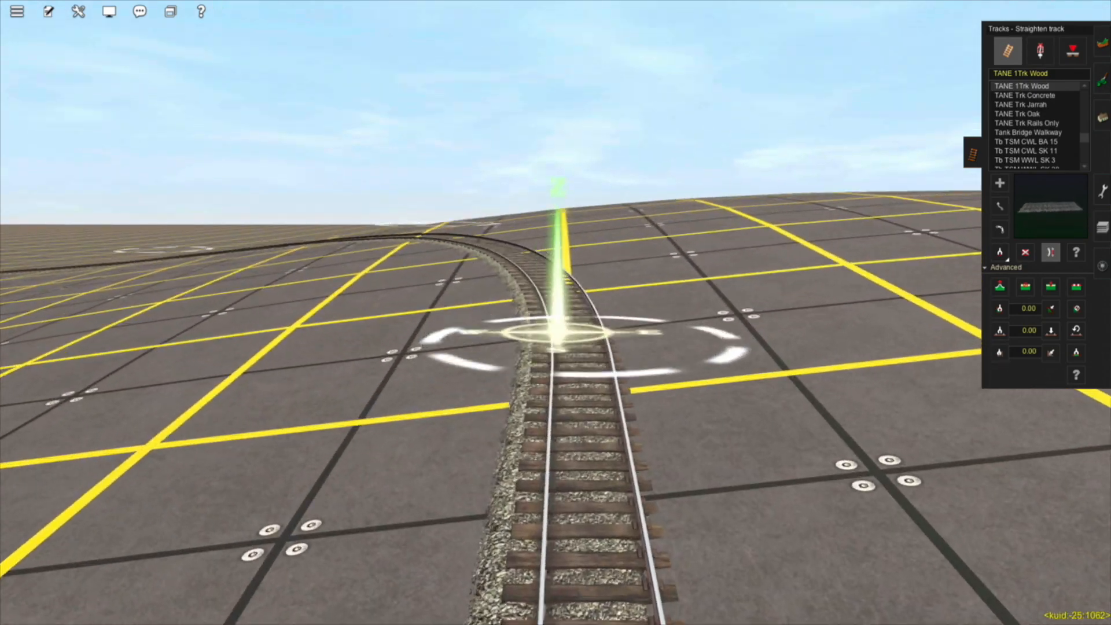
key("w")
key("Left")
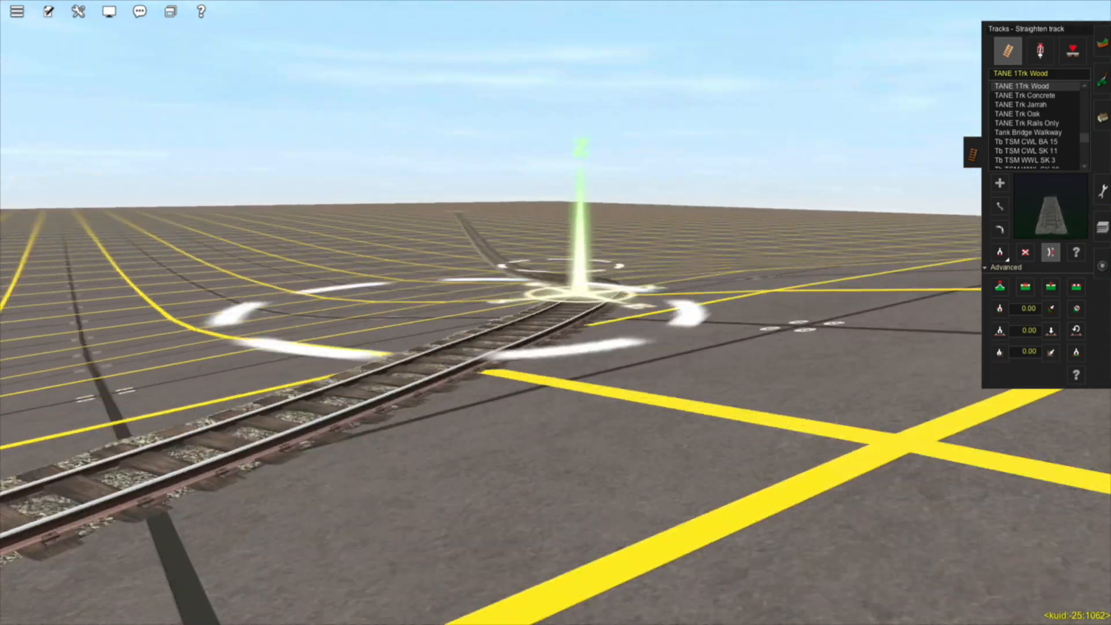
key("Left")
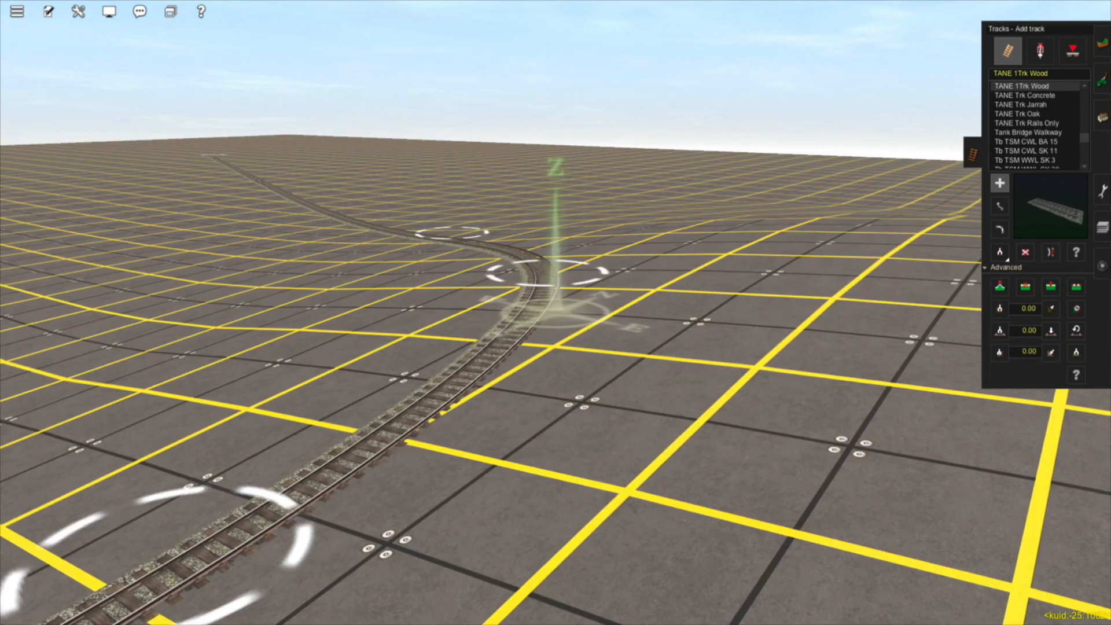
key("Left")
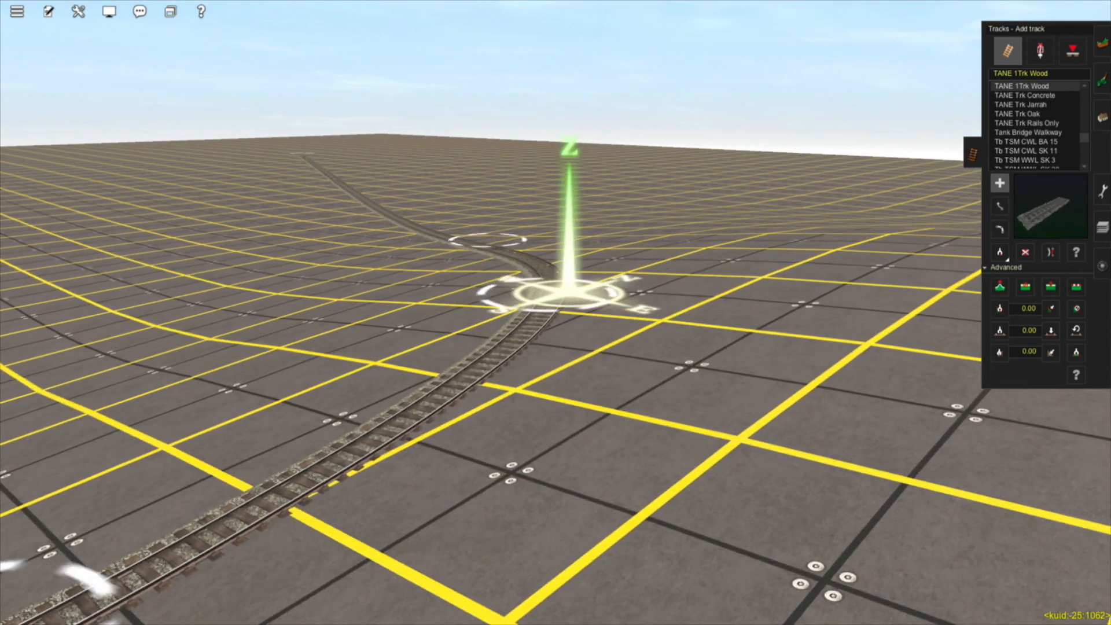
key("Left")
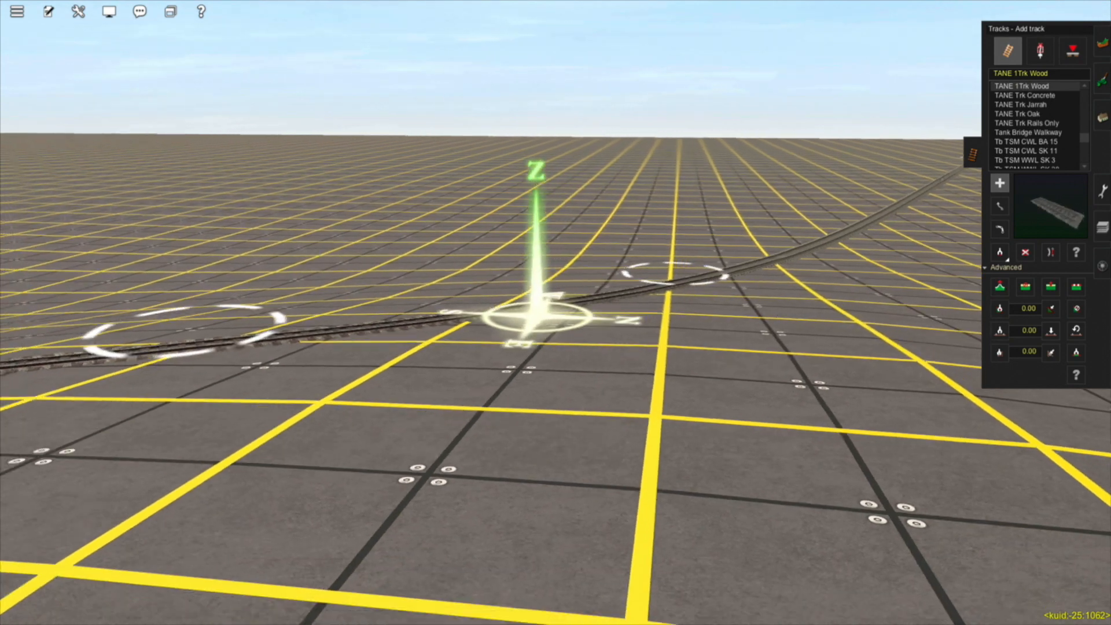
key("Left")
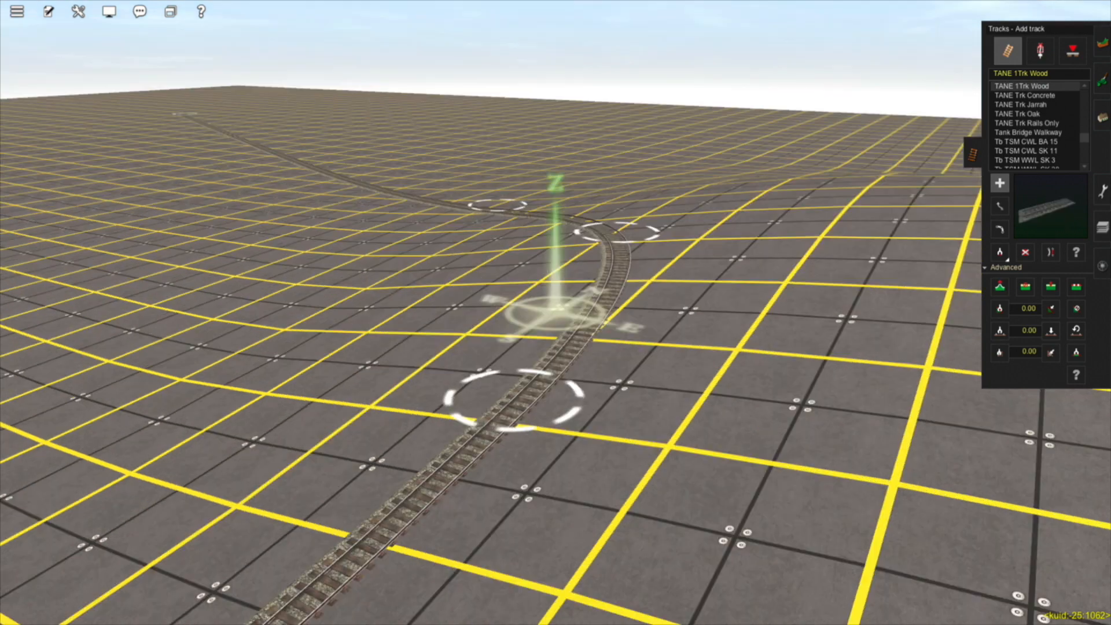
Lay a section of TANE Trk Rails Only track across the hillside, separate from the existing line.
right_click_drag(663, 370, 569, 310)
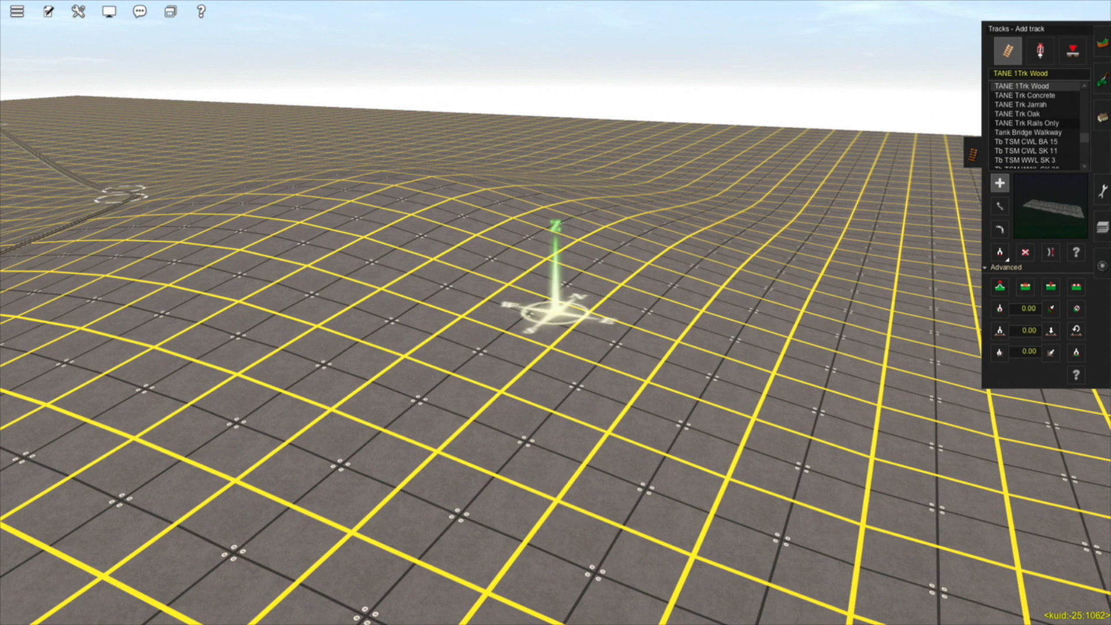
left_click(1027, 124)
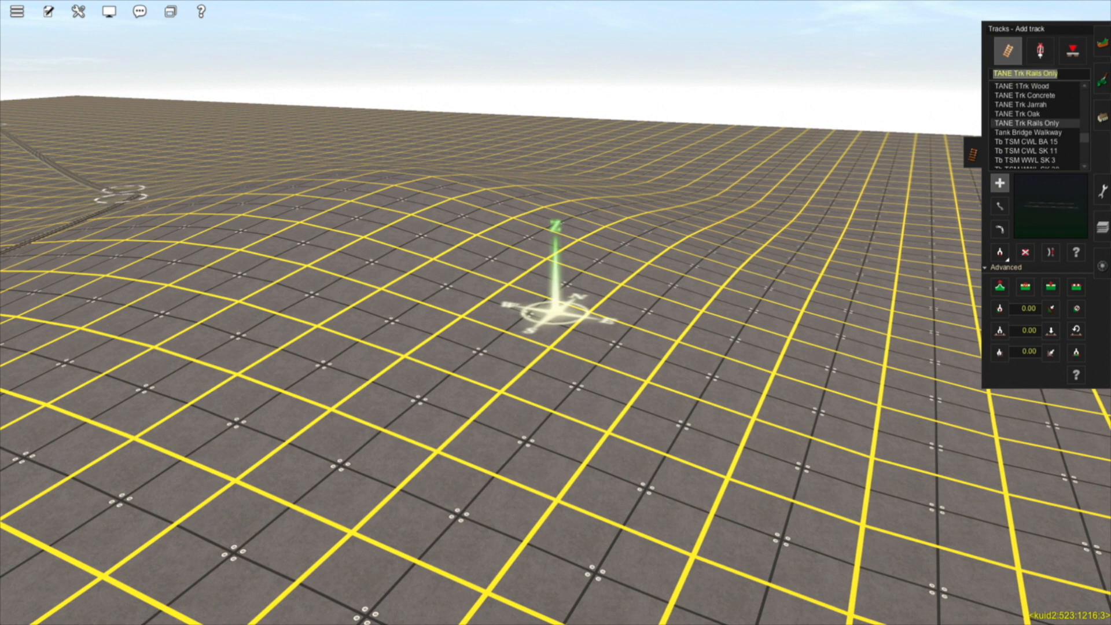
right_click(681, 325)
left_click(412, 334)
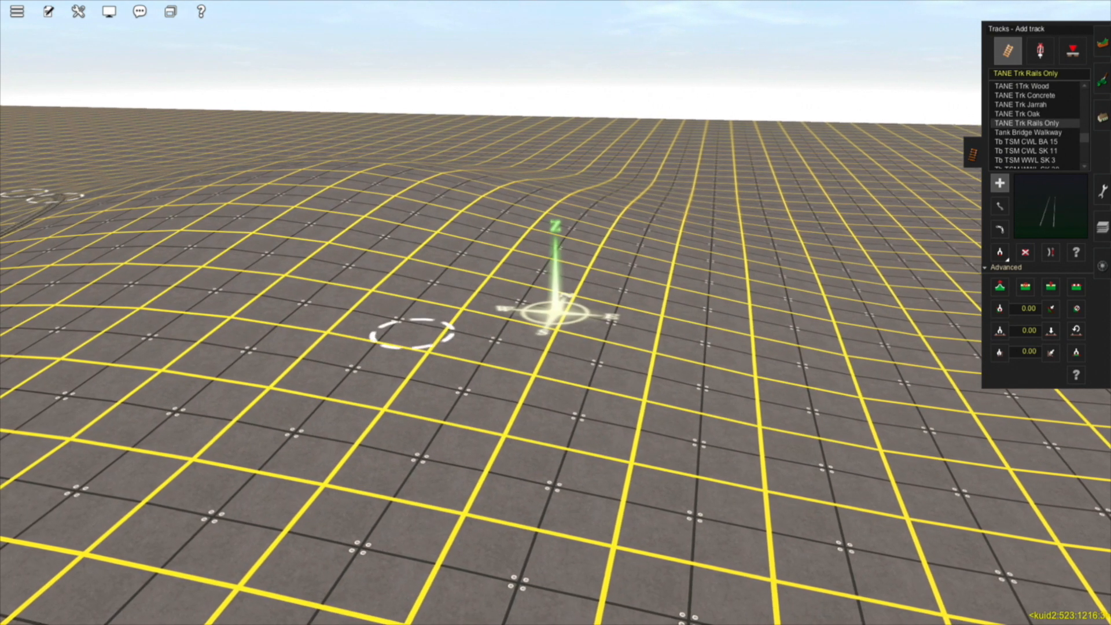
left_click(575, 202)
Inspect up close how the rails-only track sits on the sloping ground and return to the wooden-sleeper track near the junction.
right_click(516, 287)
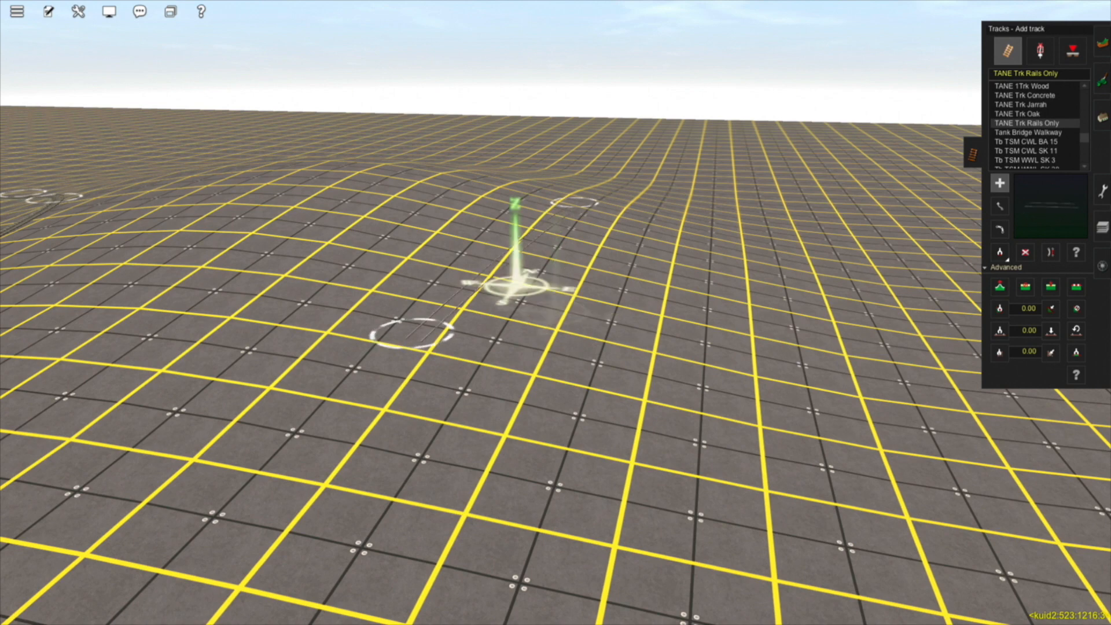
scroll(516, 287, "up", 10)
key("Down")
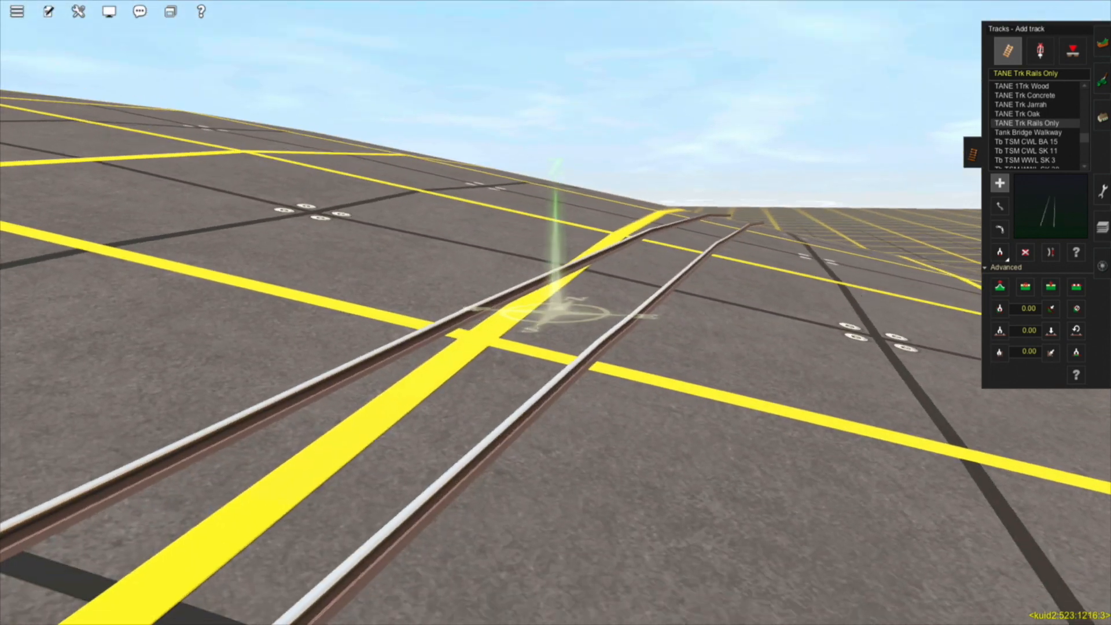
key("Left")
key("Down")
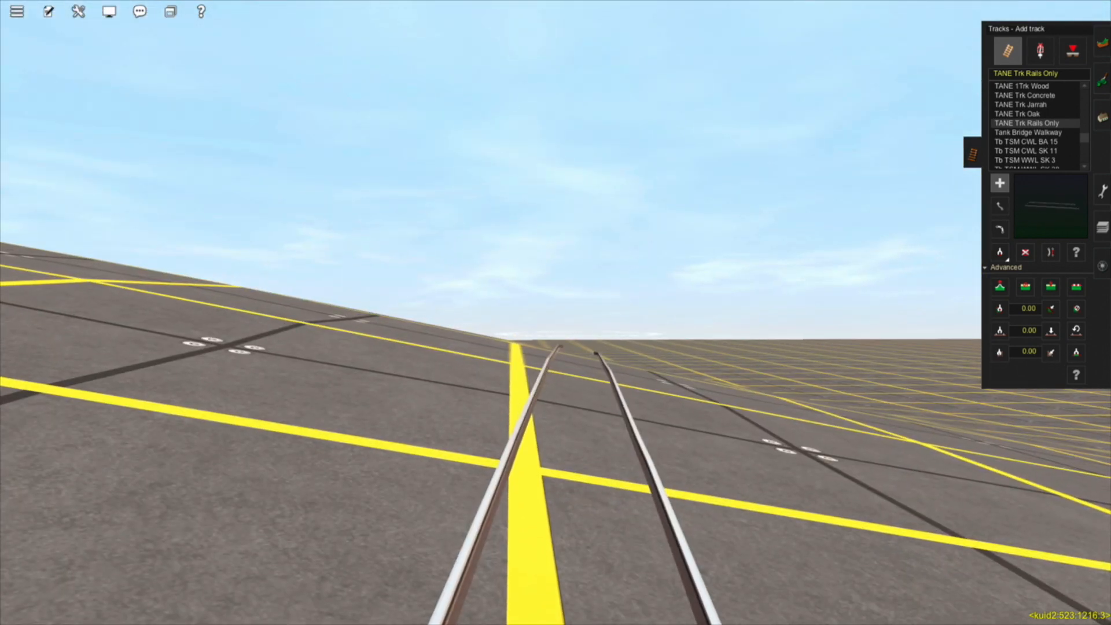
key("Up")
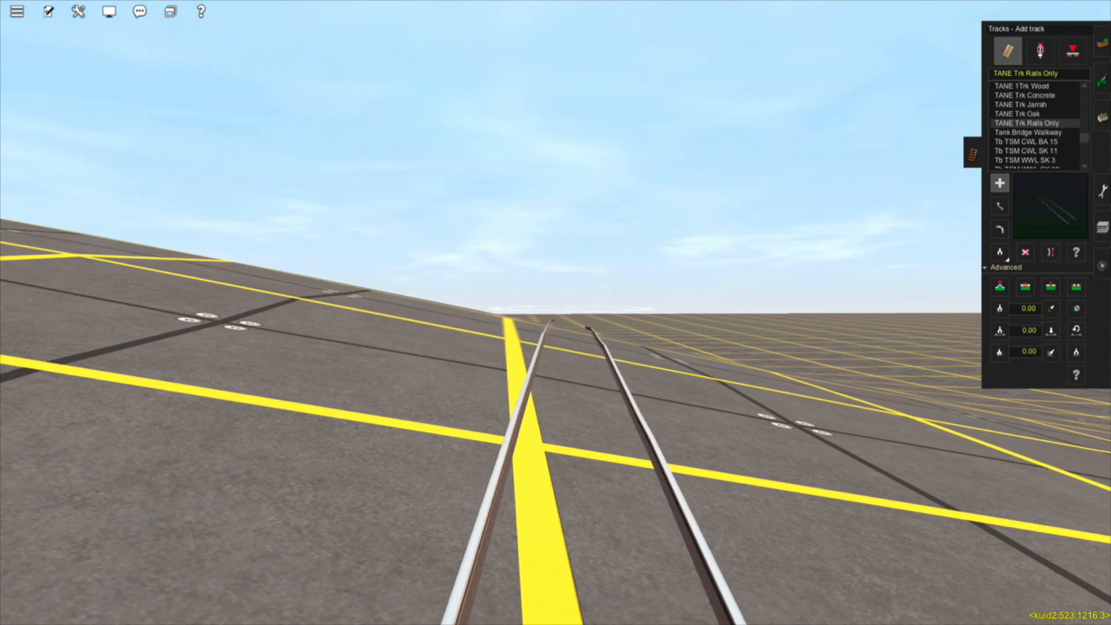
key("Up")
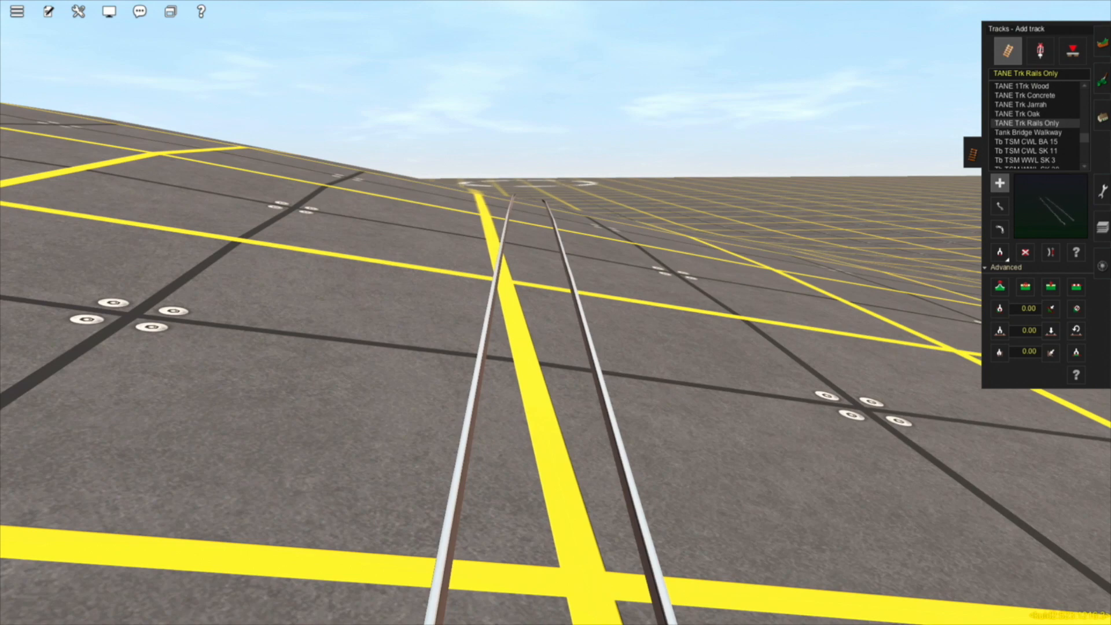
right_click(433, 338)
scroll(439, 336, "down", 10)
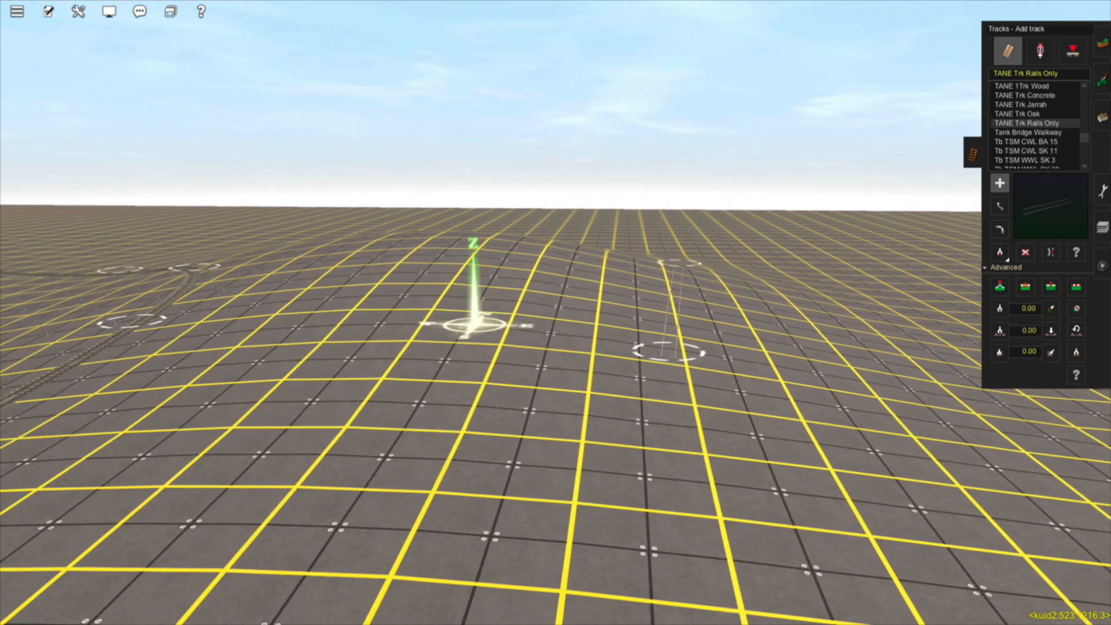
key("Left")
key("Left")
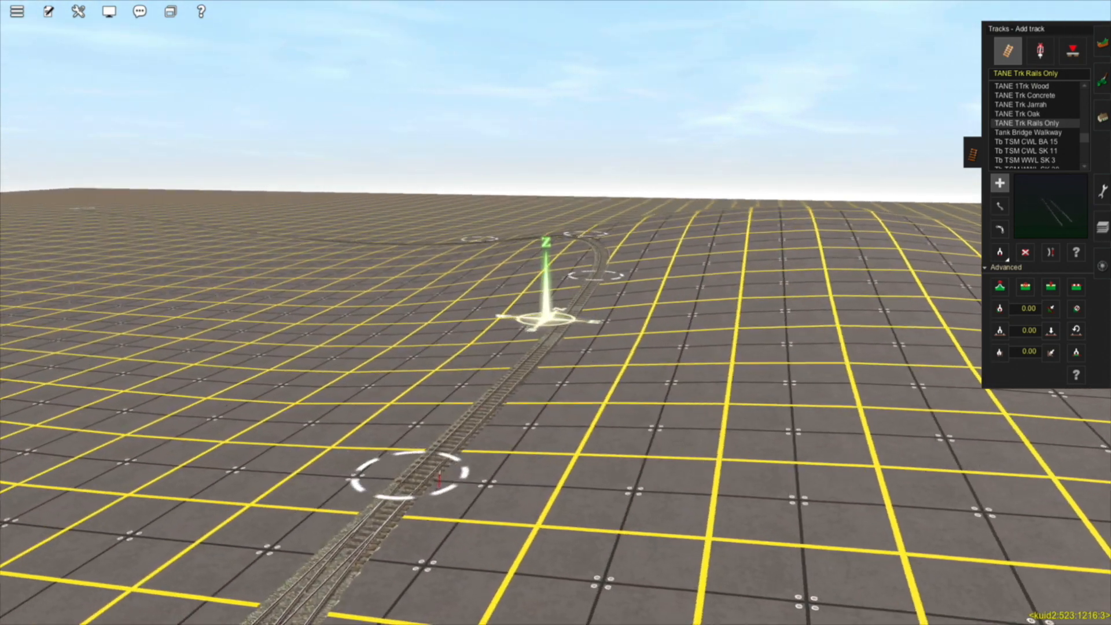
Inspect from a low angle how the ballasted sleeper track sits on the sloping ground compared with the separate rails-only section.
key("Left")
scroll(556, 315, "up", 5)
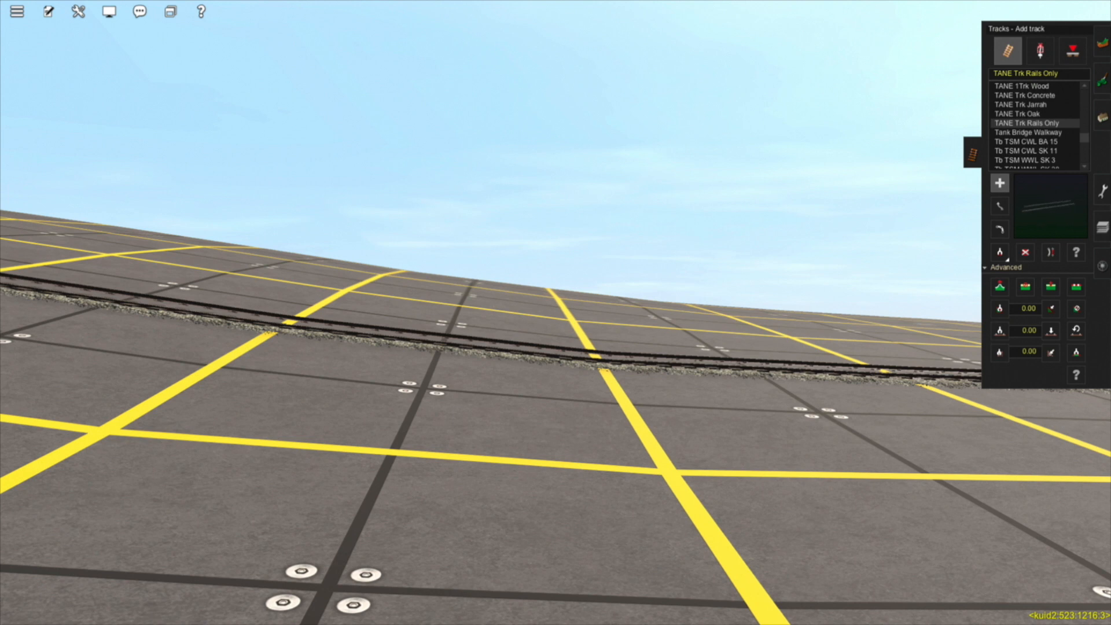
key("Left")
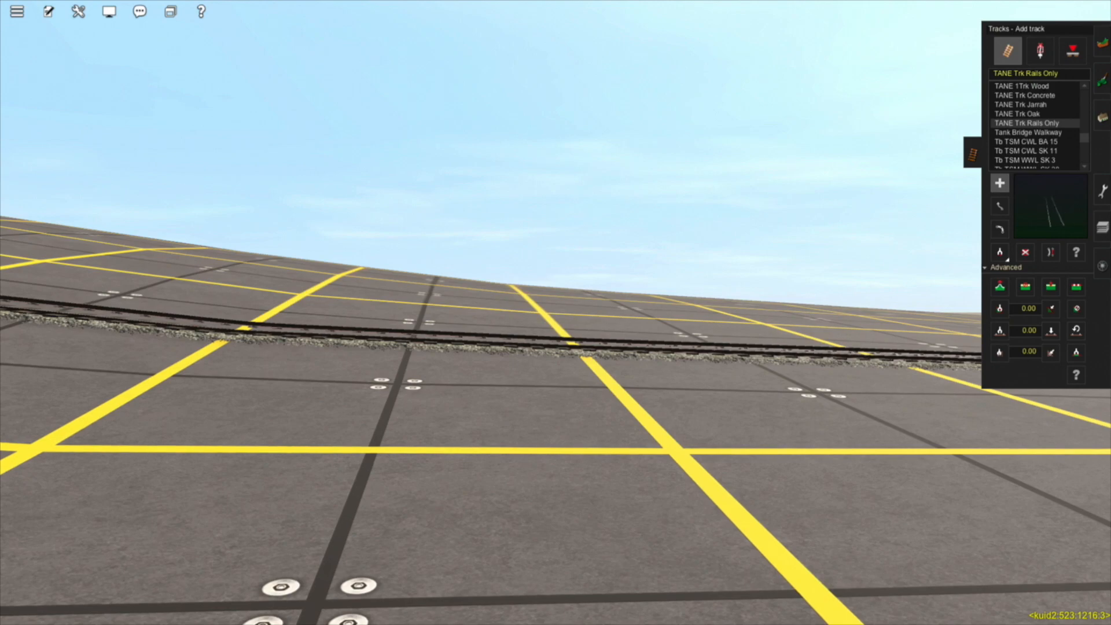
scroll(556, 313, "down", 5)
key("Right")
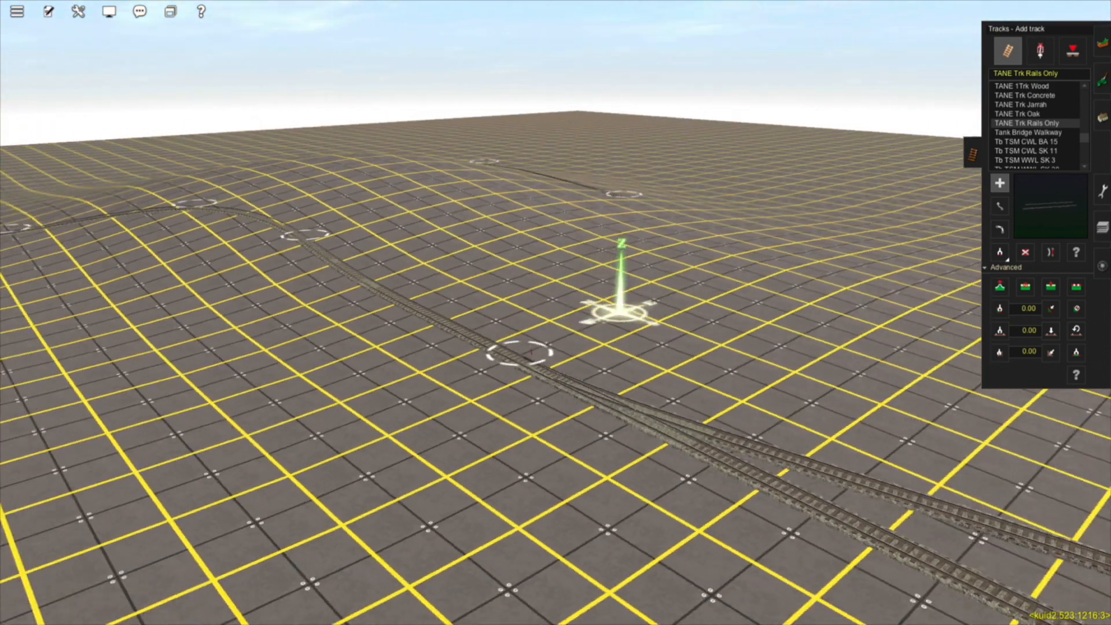
key("Right")
key("Left")
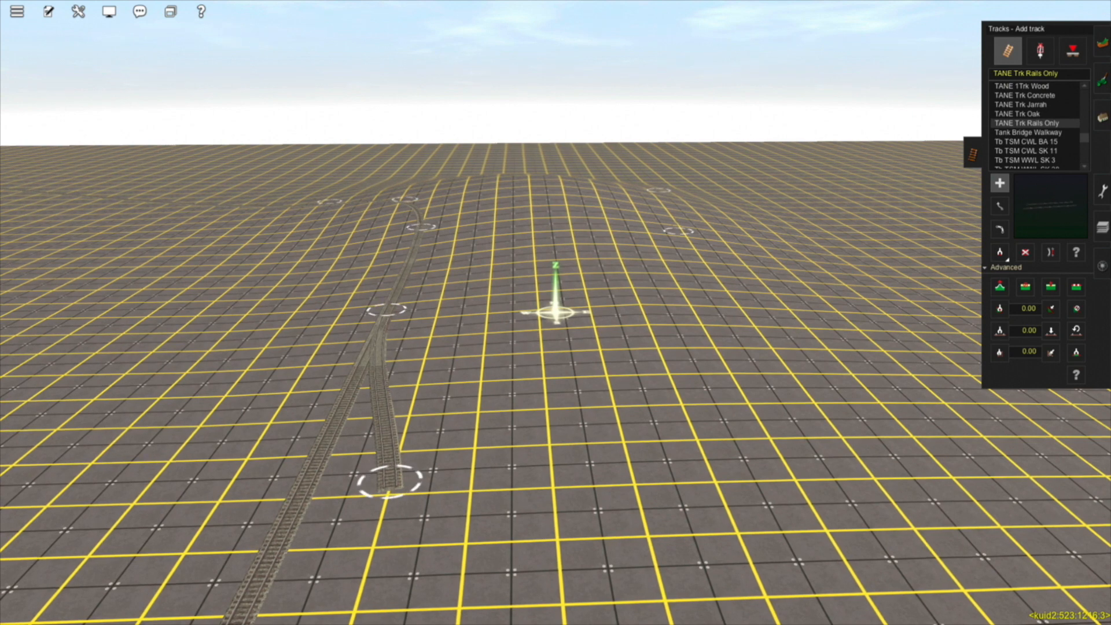
Pick up the TANE 1Trk Wood type from the existing branch and lay a straight section from the hilltop down to the flat ground.
key("Down")
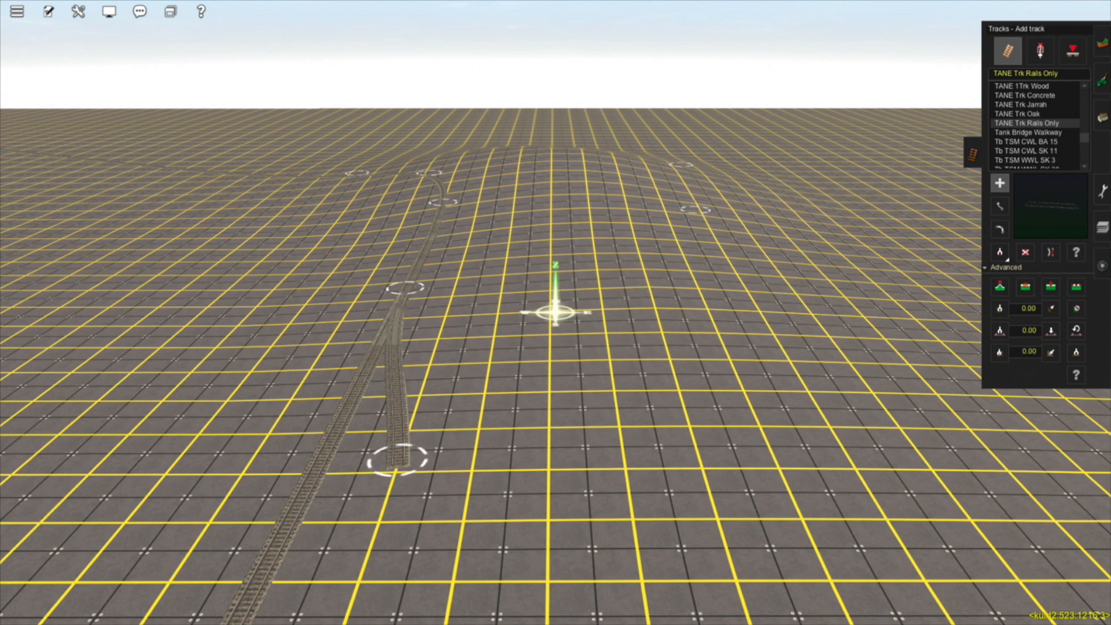
key("g")
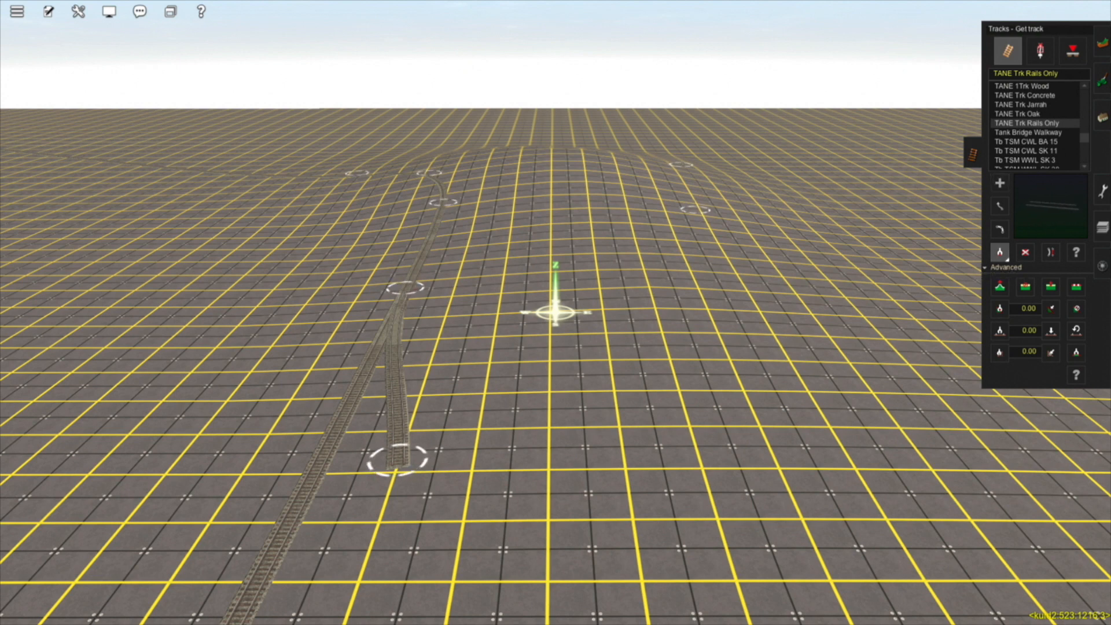
left_click(397, 399)
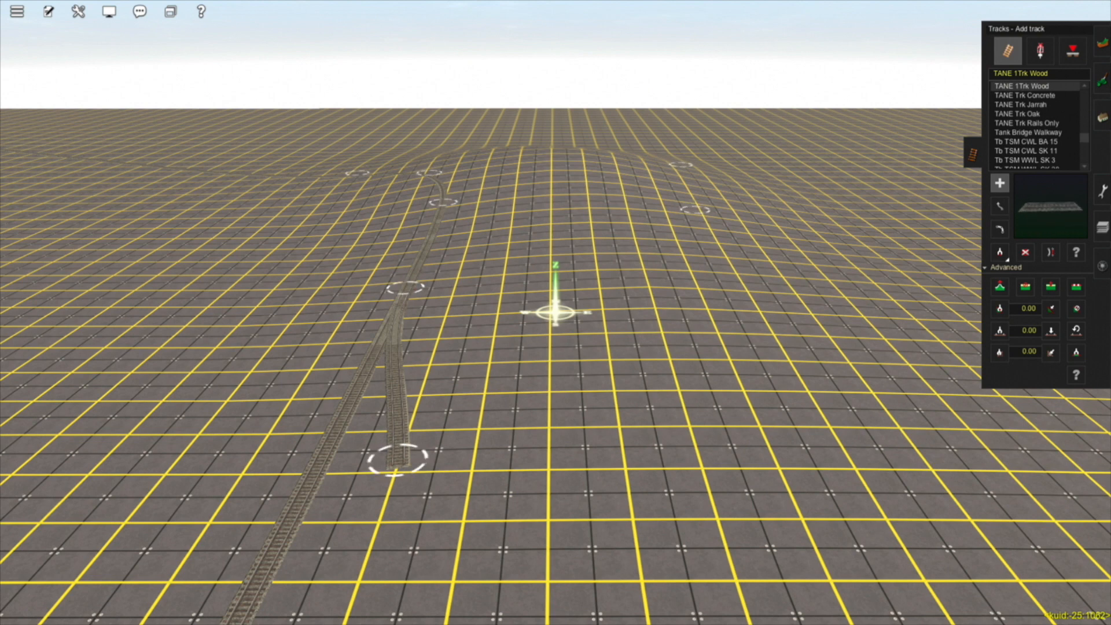
left_click(946, 517)
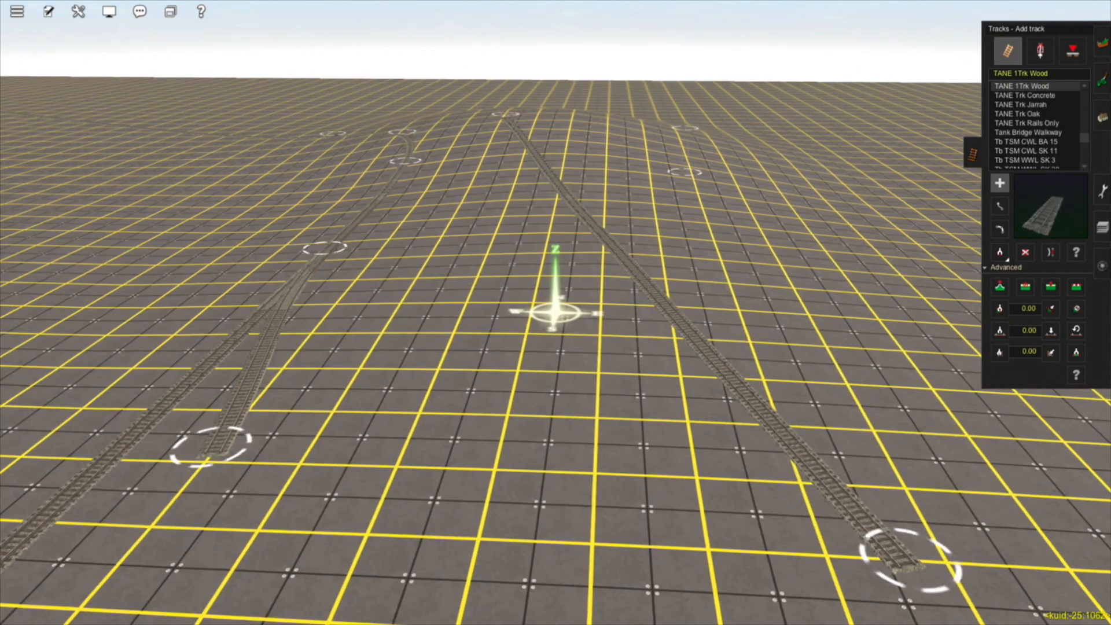
Fix the height of the spline point at the new hill track's lower end using Adjust spline height.
right_click(689, 452)
key("Right")
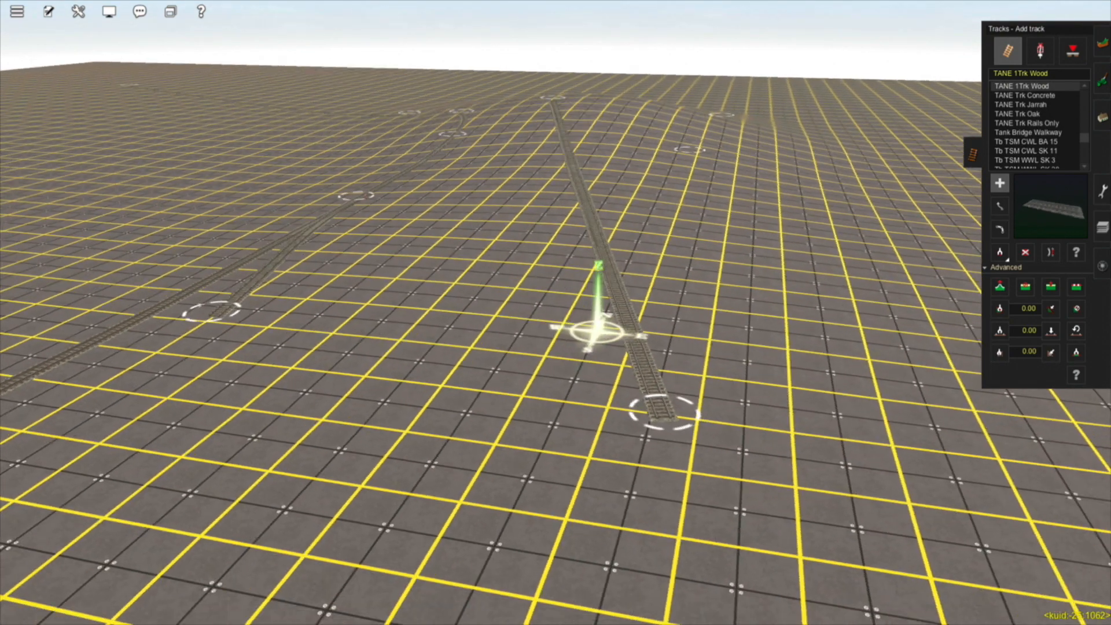
key("Down")
scroll(556, 313, "up", 3)
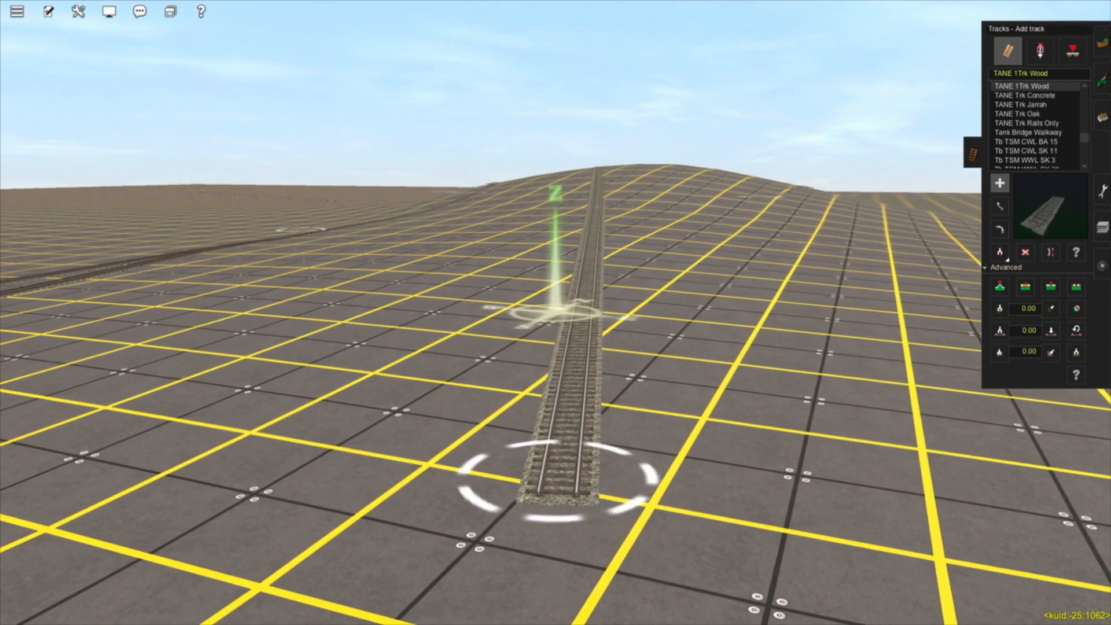
key("Down")
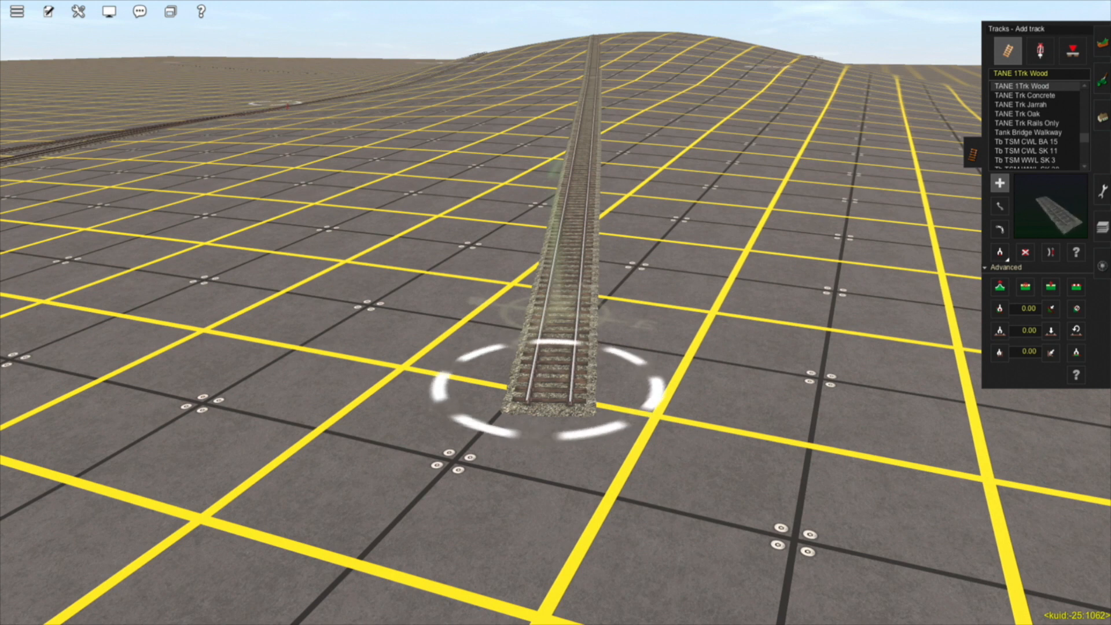
left_click(1000, 287)
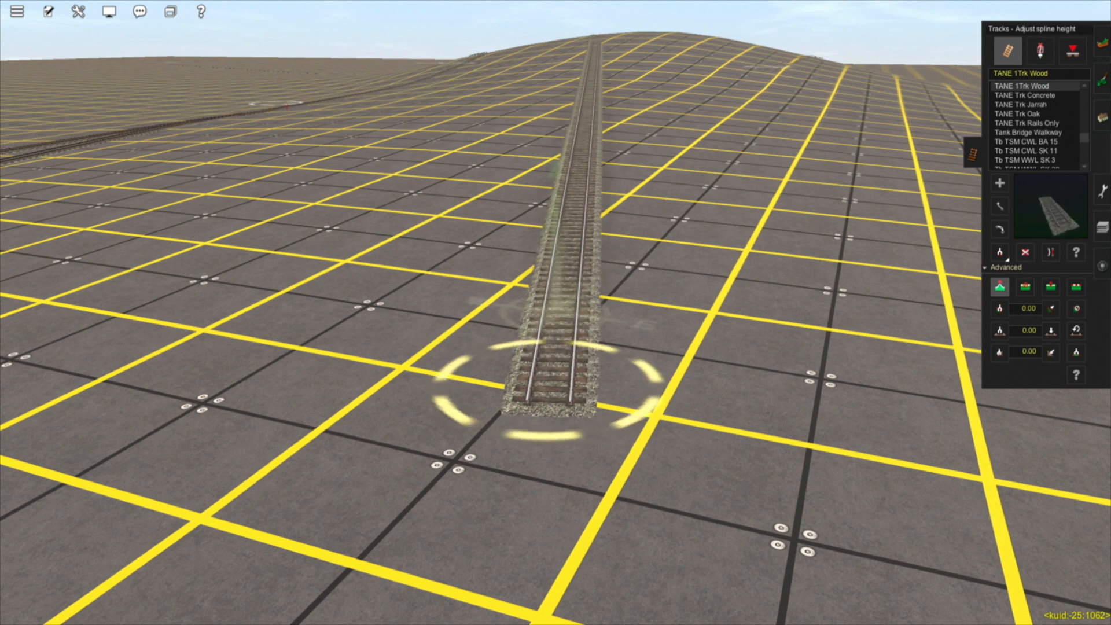
Examine along the new hill track where it runs above or below the surrounding ground.
key("Left")
key("Down")
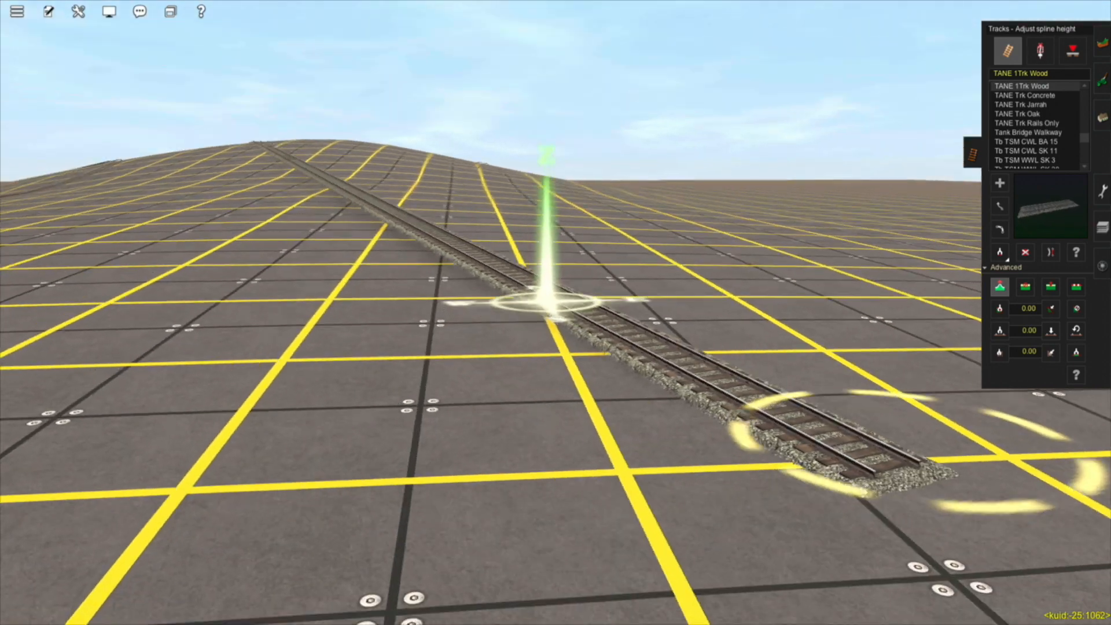
key("Left")
key("Down")
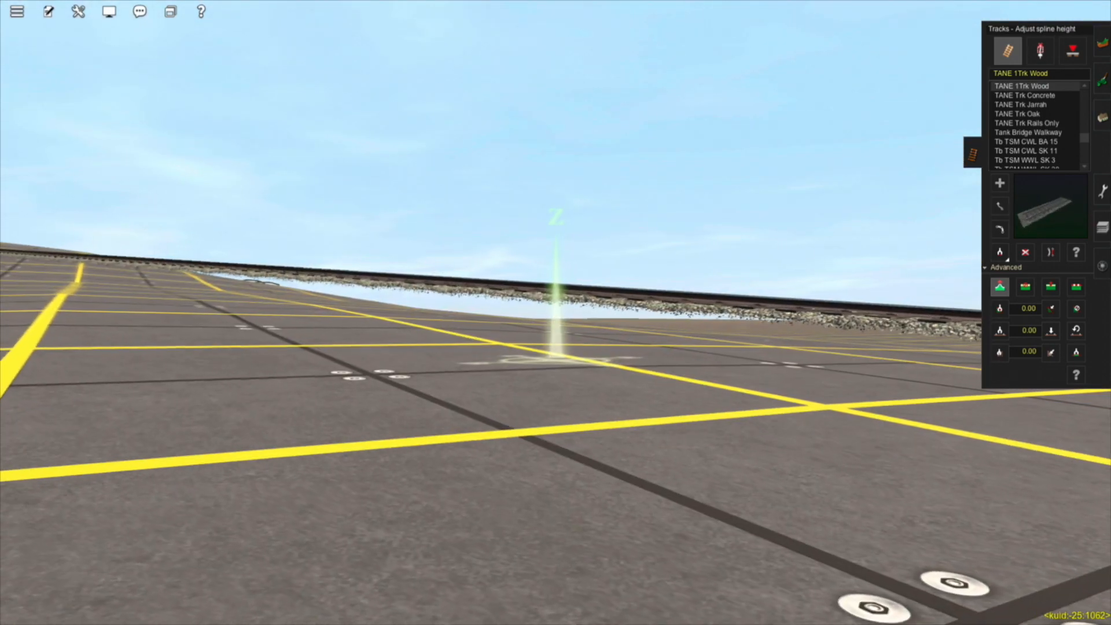
key("Up")
key("Left")
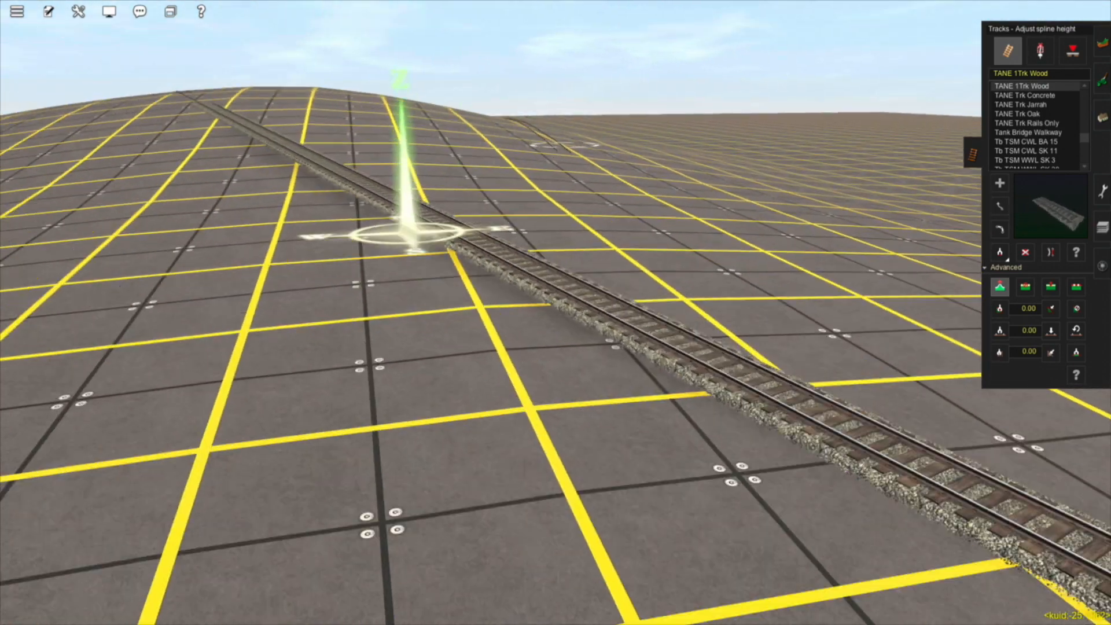
key("Left")
scroll(556, 313, "up", 3)
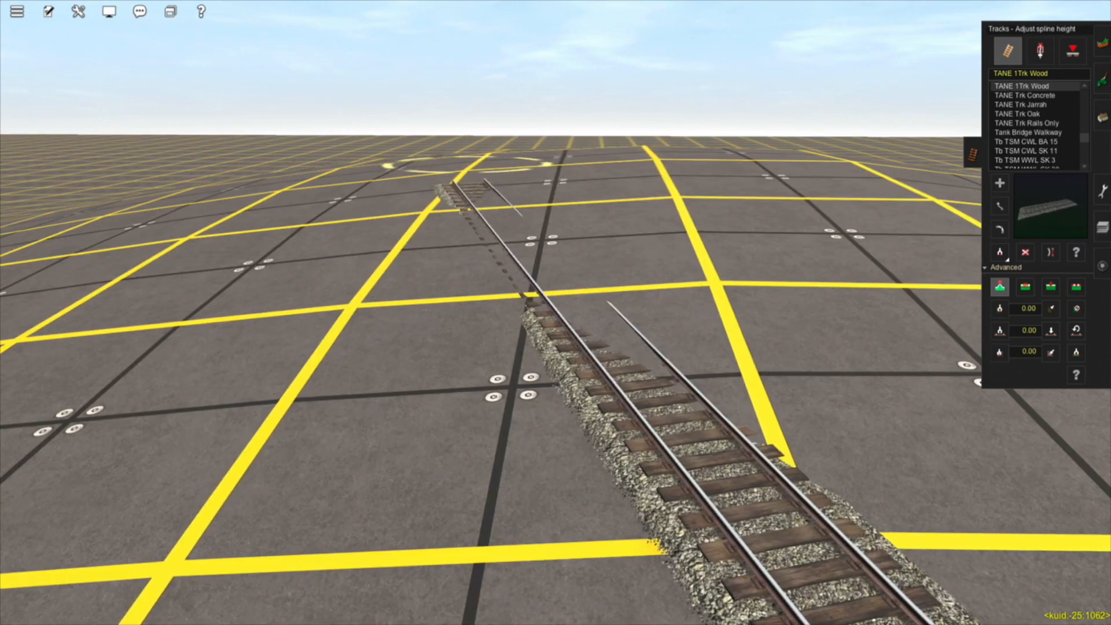
scroll(610, 342, "down", 5)
mouse_move(611, 342)
right_mouse_down()
mouse_move(740, 397)
mouse_move(801, 402)
mouse_move(536, 305)
right_mouse_up()
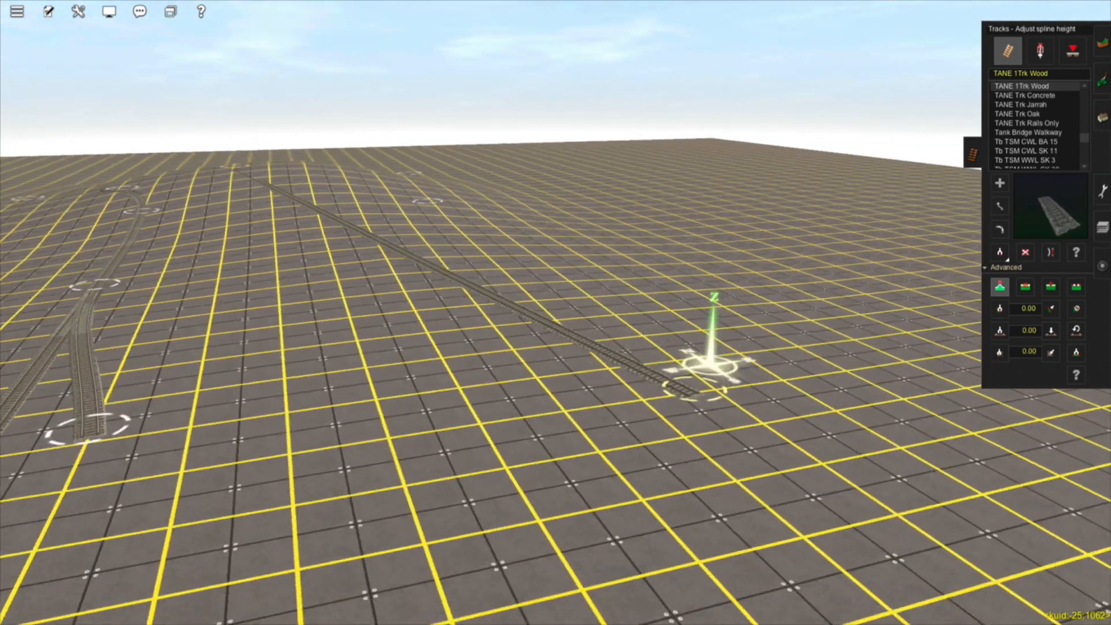
Try a height adjustment on the hill track's lower end point, undo it, and lower the point by about 0.07 m.
key("Left")
scroll(543, 312, "up", 4)
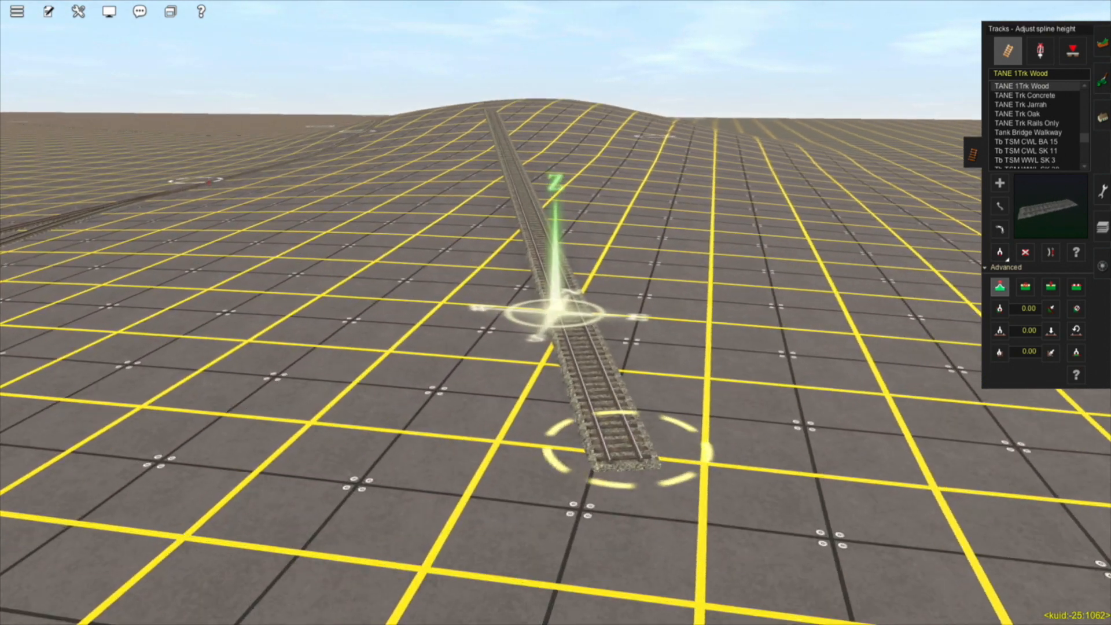
key("Down")
scroll(556, 313, "up", 3)
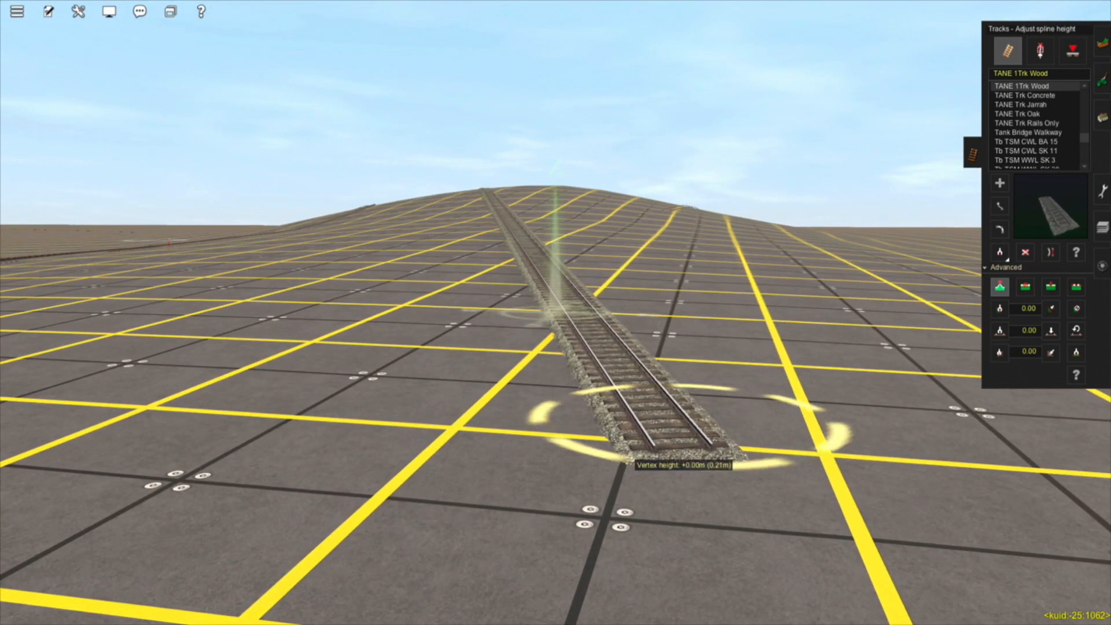
mouse_move(633, 458)
left_mouse_down()
mouse_move(643, 426)
mouse_move(647, 466)
left_mouse_up()
key("ctrl+z")
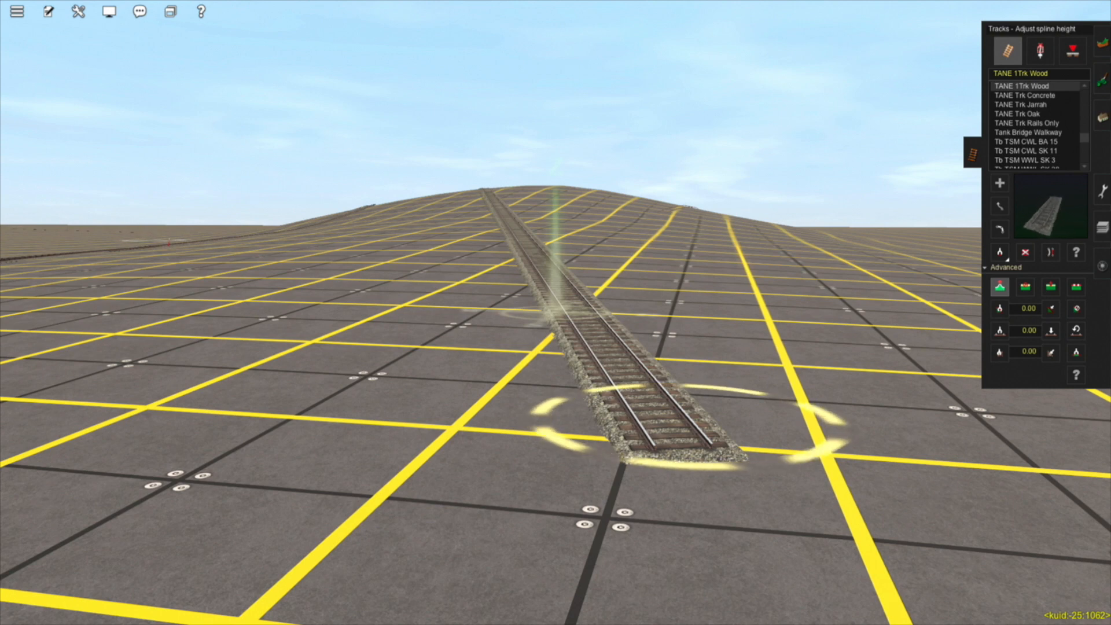
left_click_drag(683, 446, 683, 450)
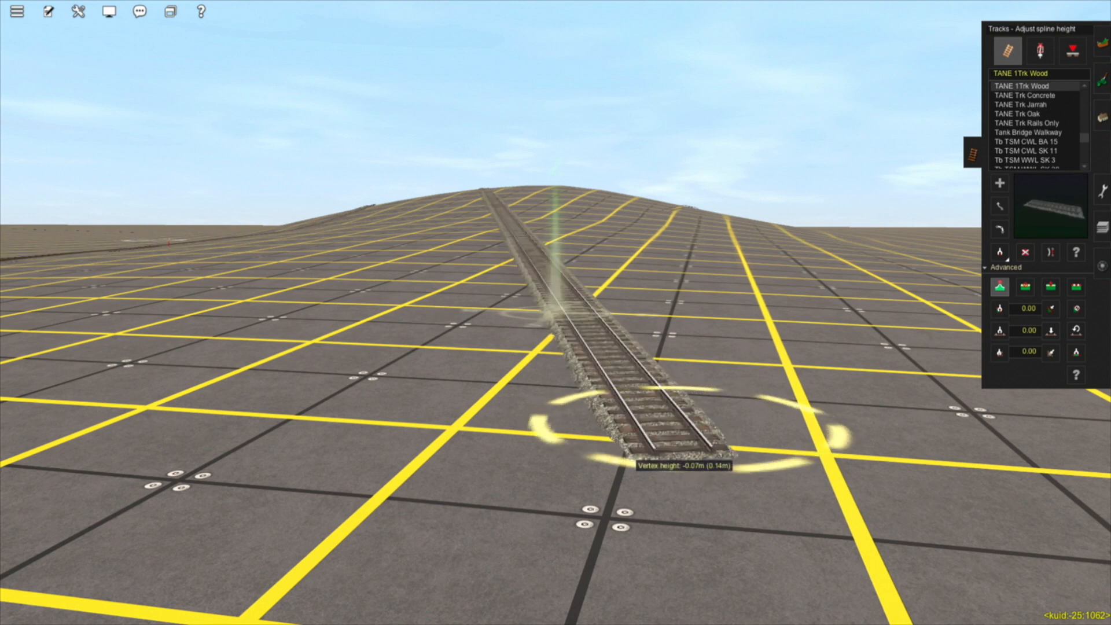
Smooth the terrain to the height of the straight hill track with Smooth spline height.
right_click(622, 298)
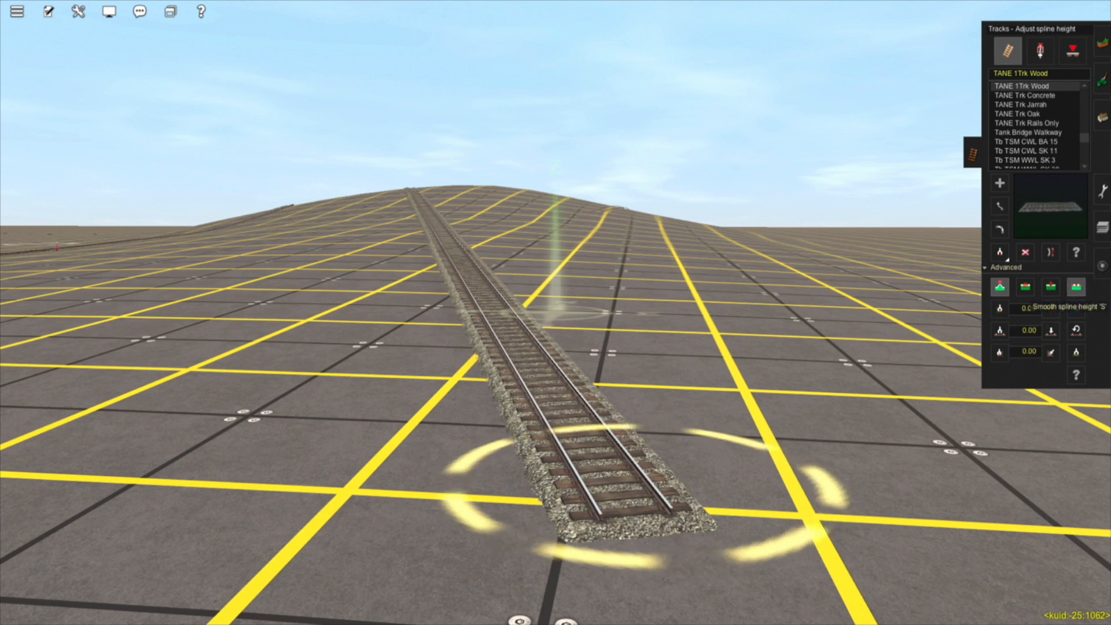
left_click(1077, 287)
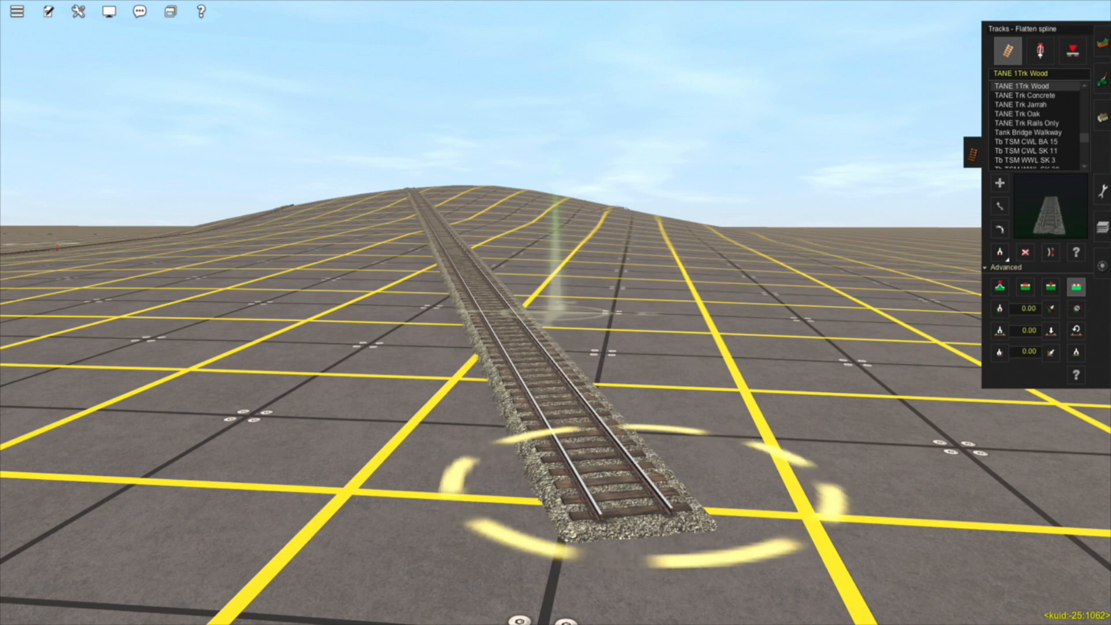
key("Right")
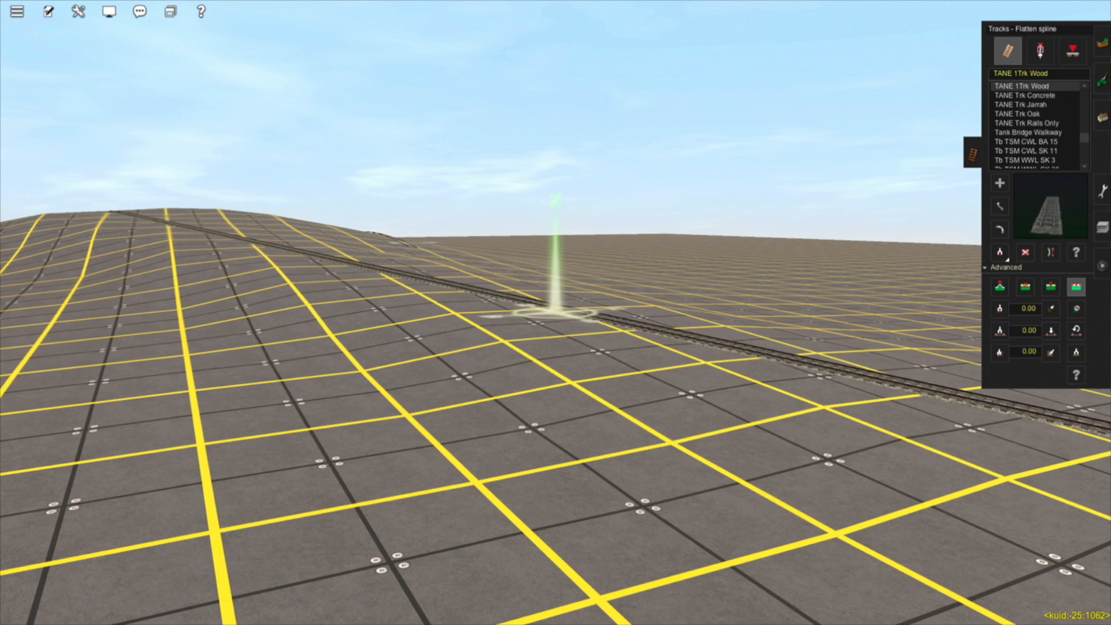
Examine from several sides how the smoothed ground meets the straight track along the slope.
key("Right")
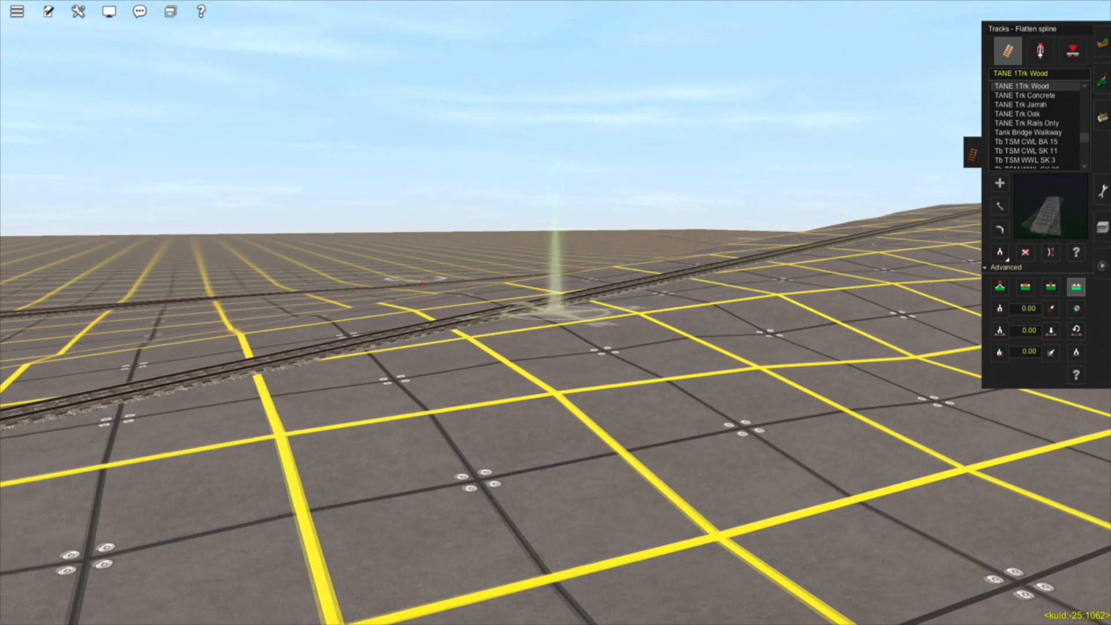
key("Left")
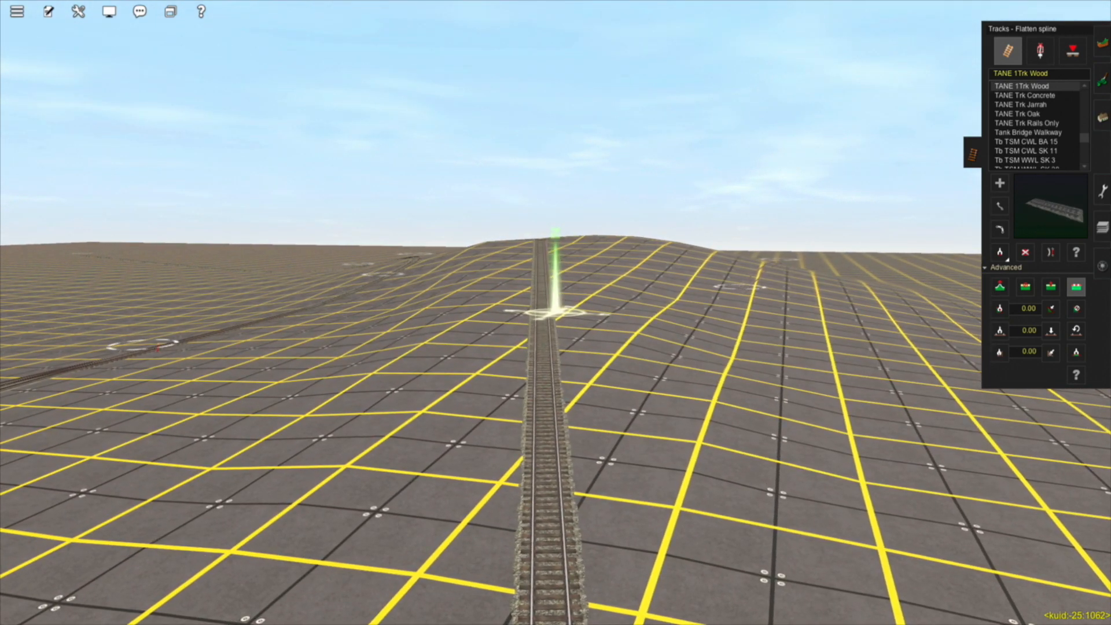
scroll(556, 313, "up", 3)
key("Left")
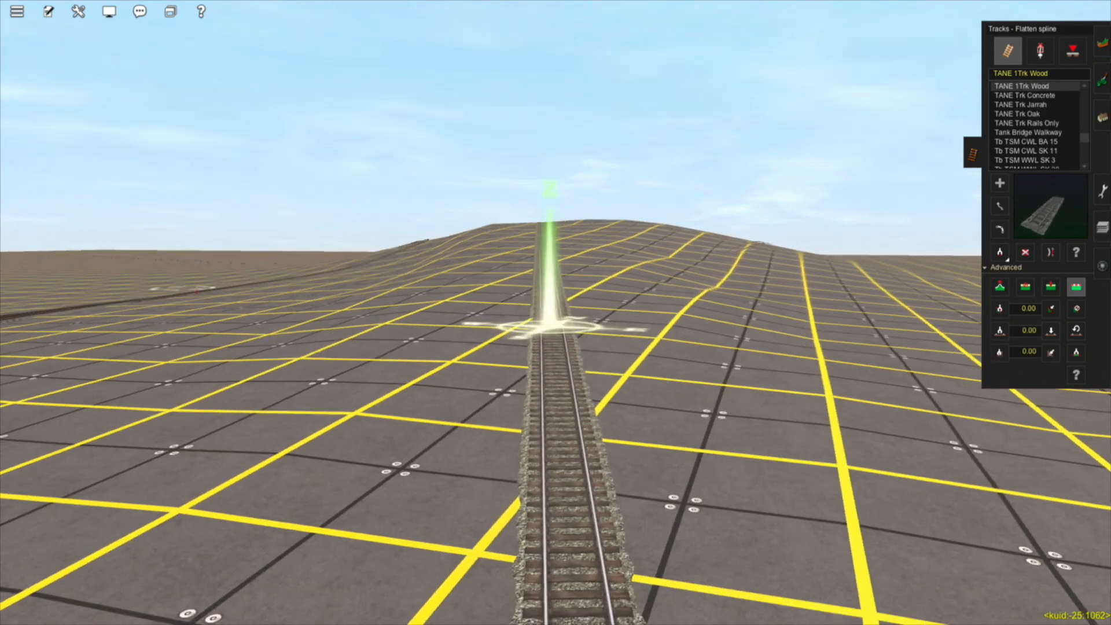
key("Down")
key("Left")
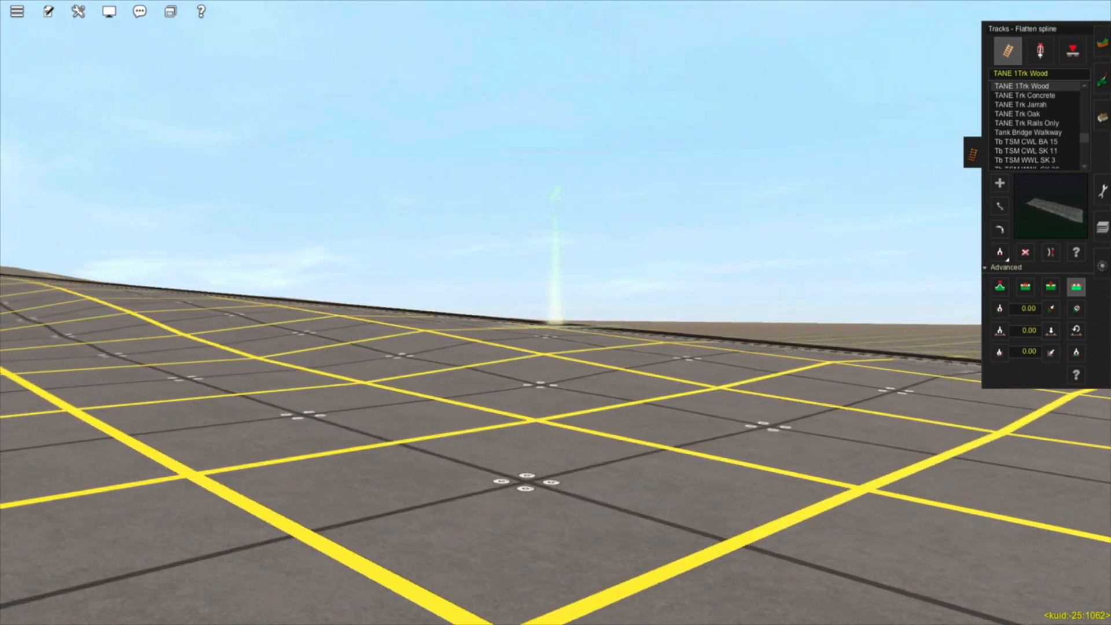
key("Left")
scroll(556, 313, "up", 3)
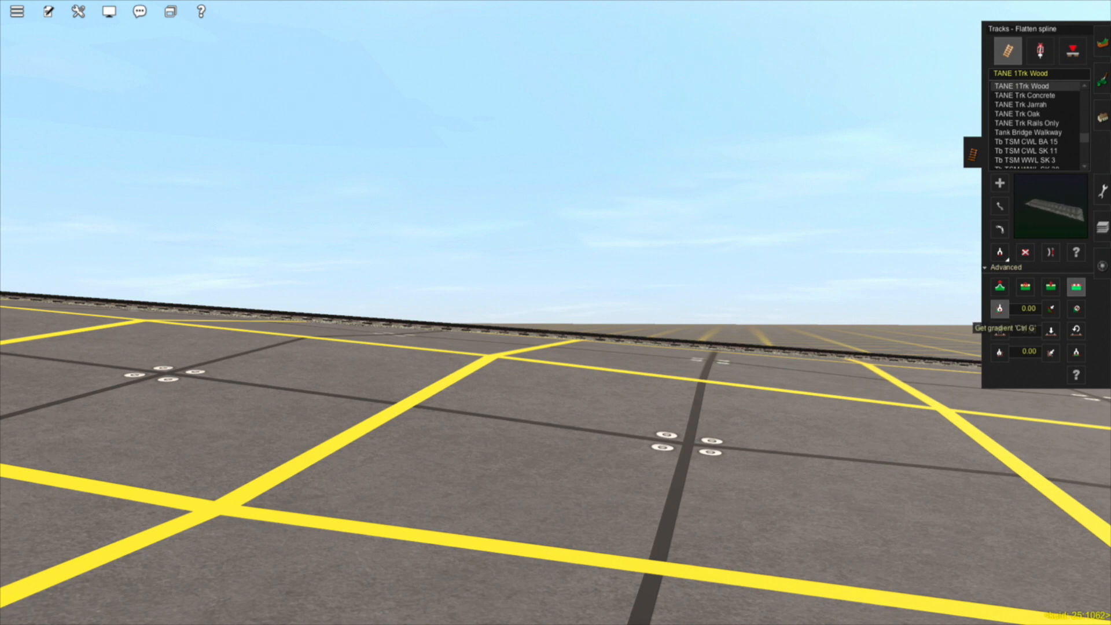
Get the gradient of the straight hill track at its lower end point, sampling it twice.
key("Up")
key("Left")
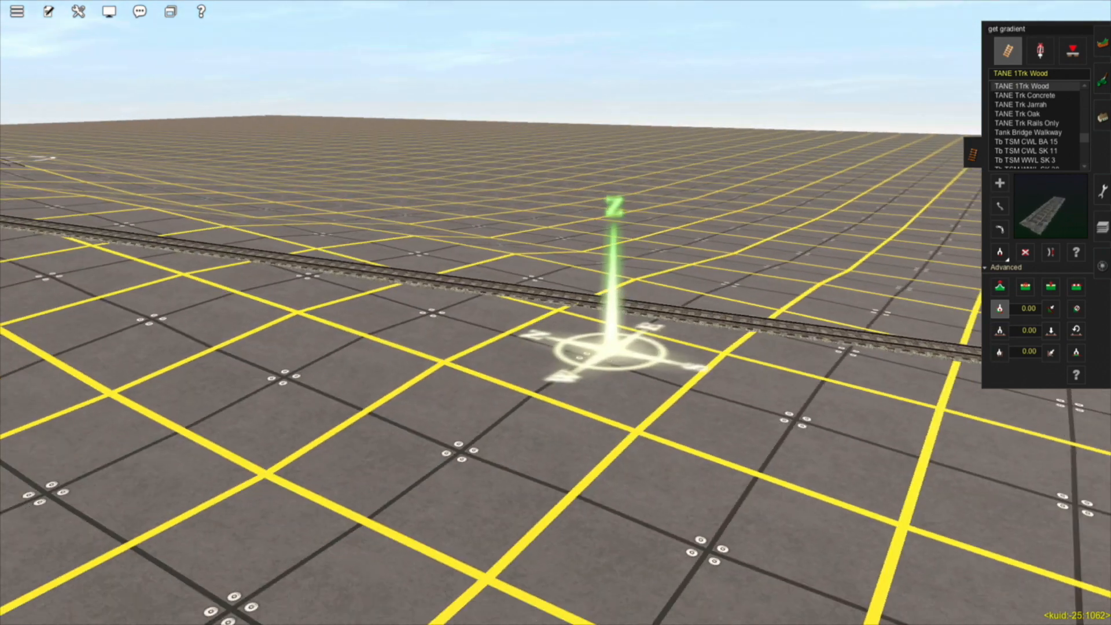
key("Left")
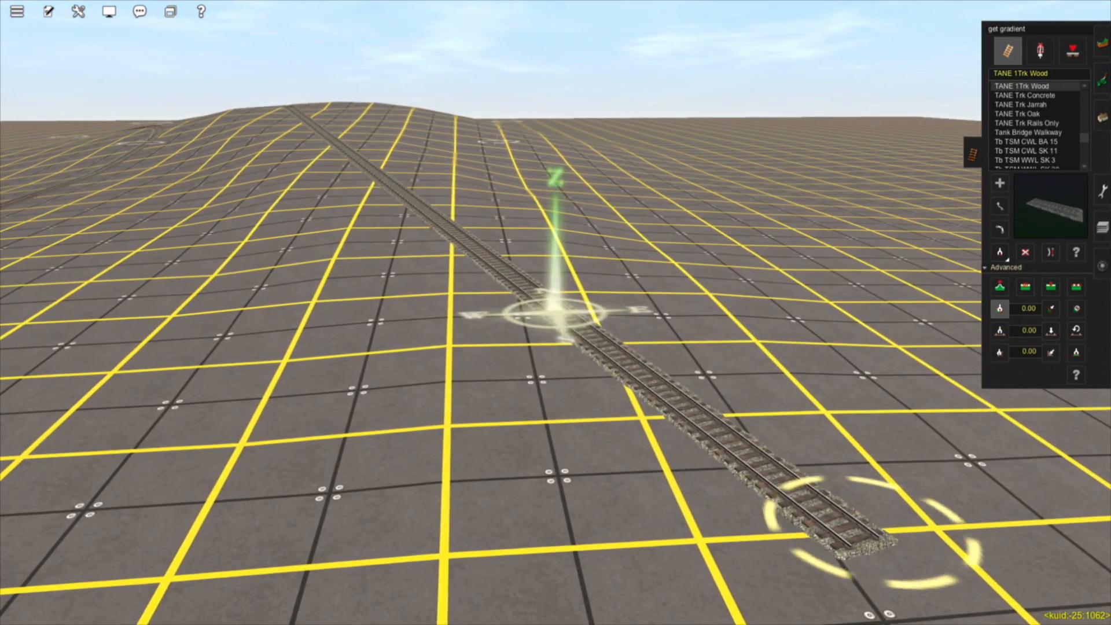
left_click(873, 533)
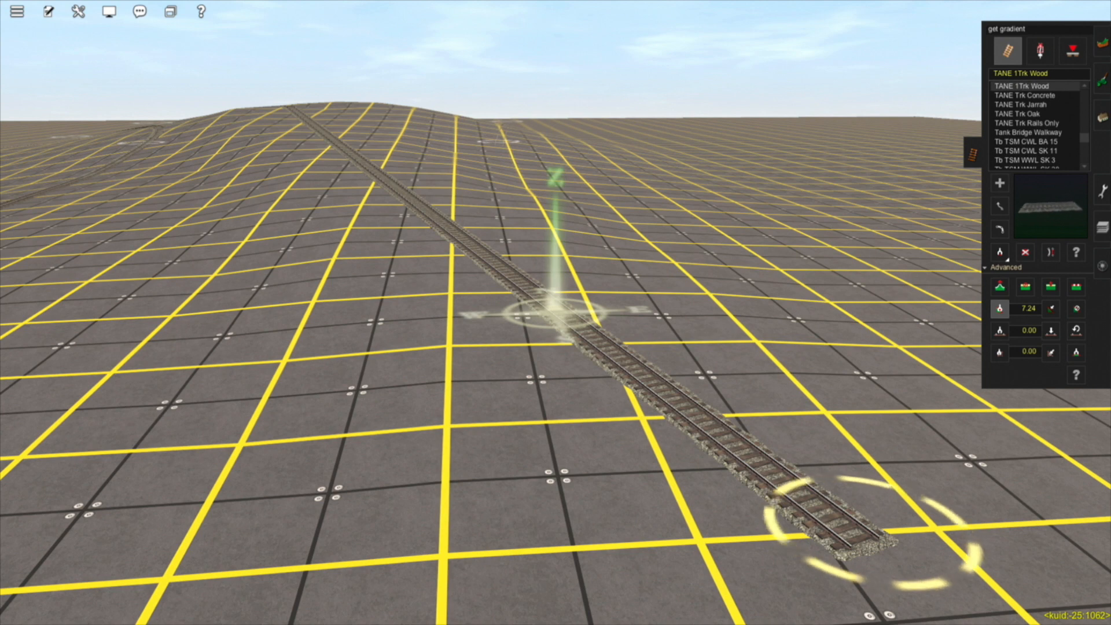
left_click(873, 533)
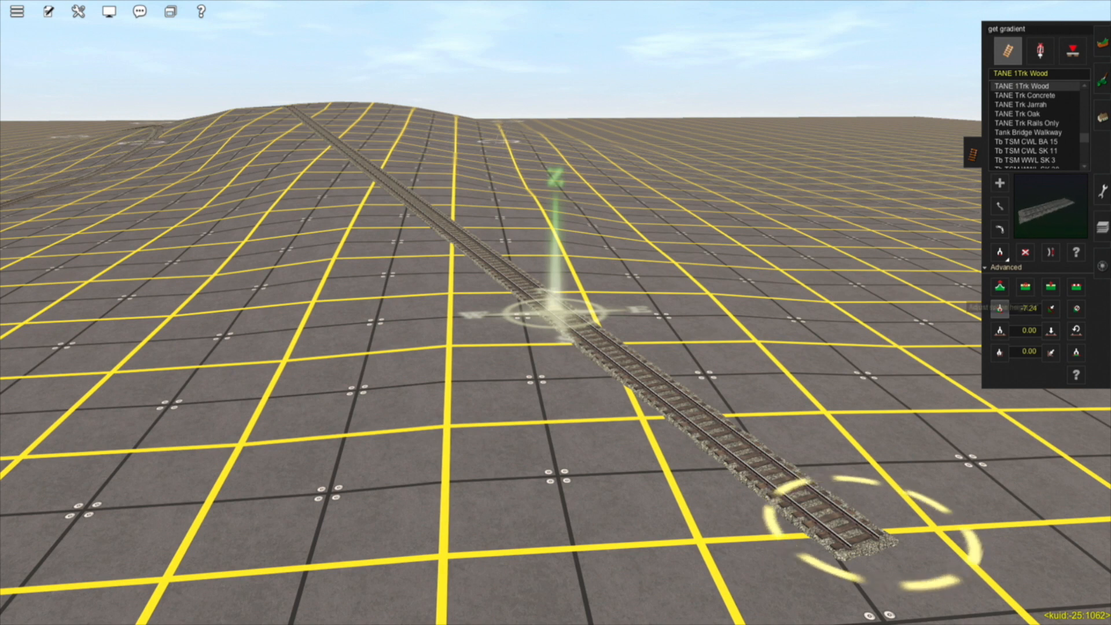
Lower the straight hill track's upper end point below the ground with Adjust spline height.
left_click(999, 287)
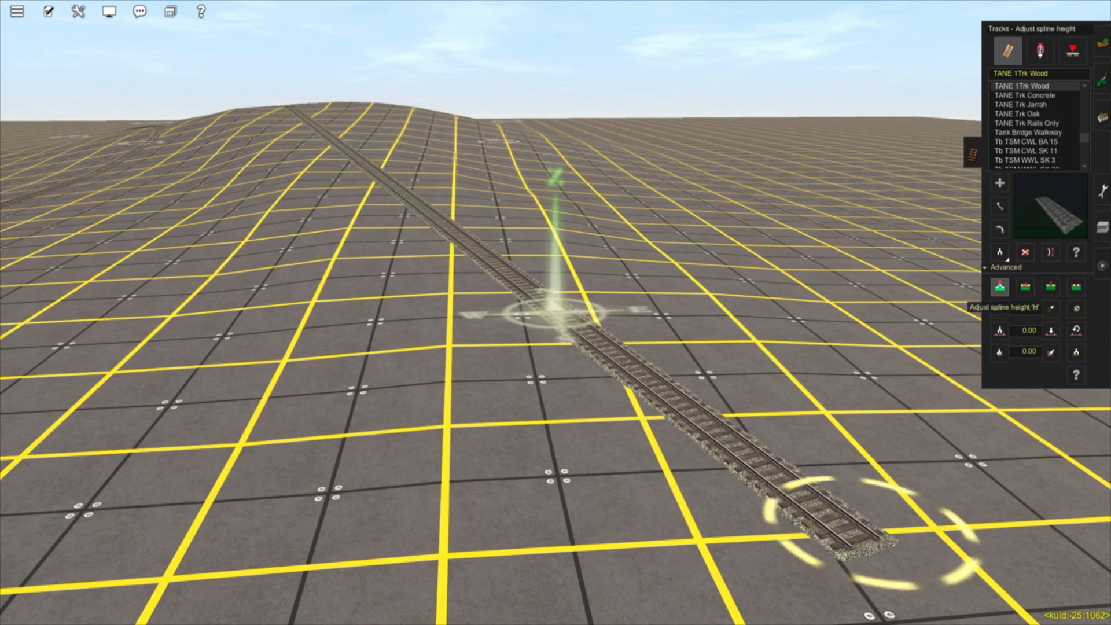
right_click(315, 109)
key("Left")
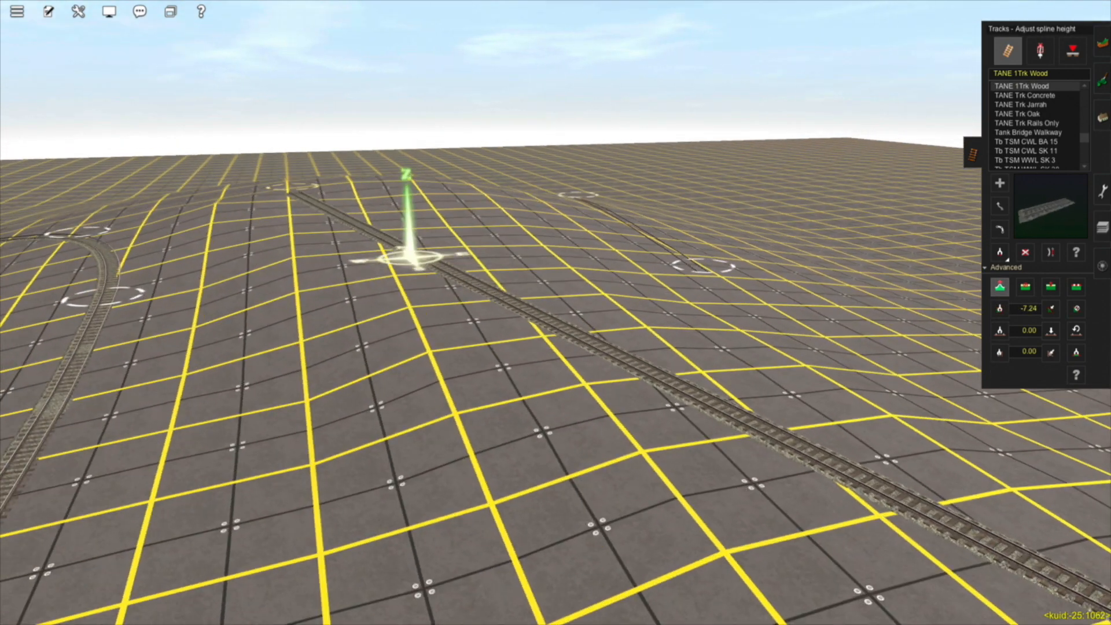
key("Left")
key("Up")
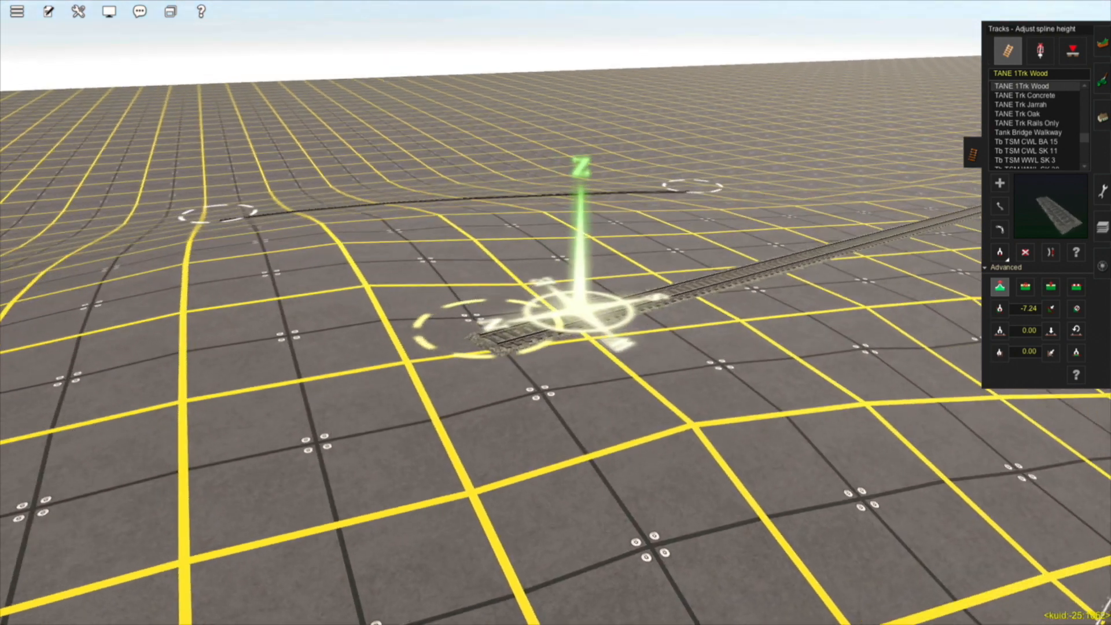
key("Left")
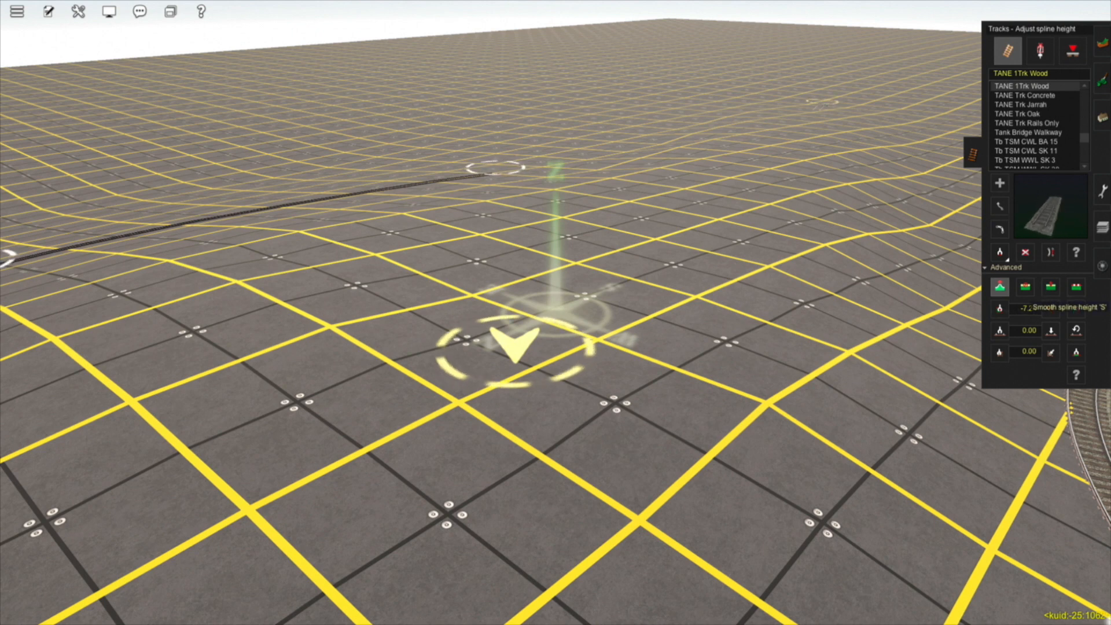
Smooth the terrain to the lowered hill track from its upper end point, and inspect the slope from the side.
left_click(1077, 287)
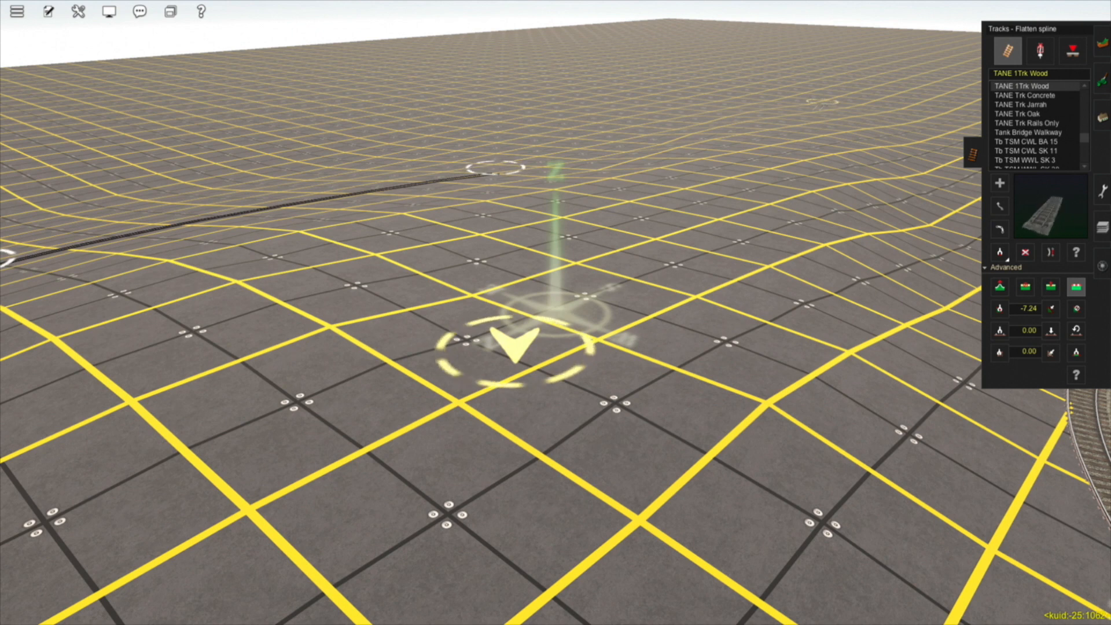
left_click(515, 346)
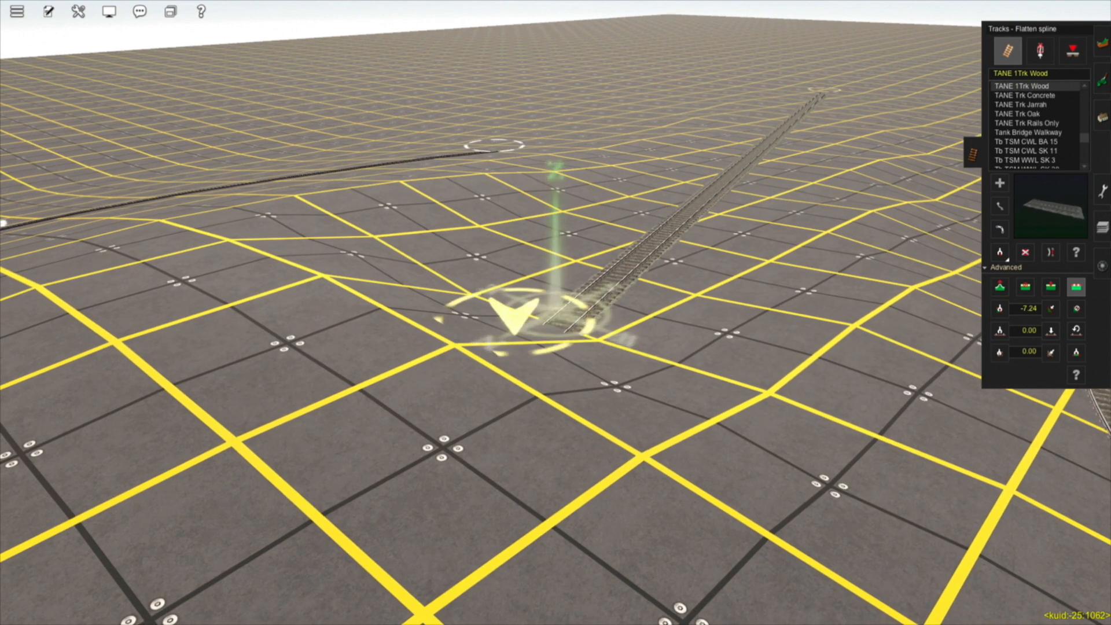
right_click_drag(654, 292, 555, 249)
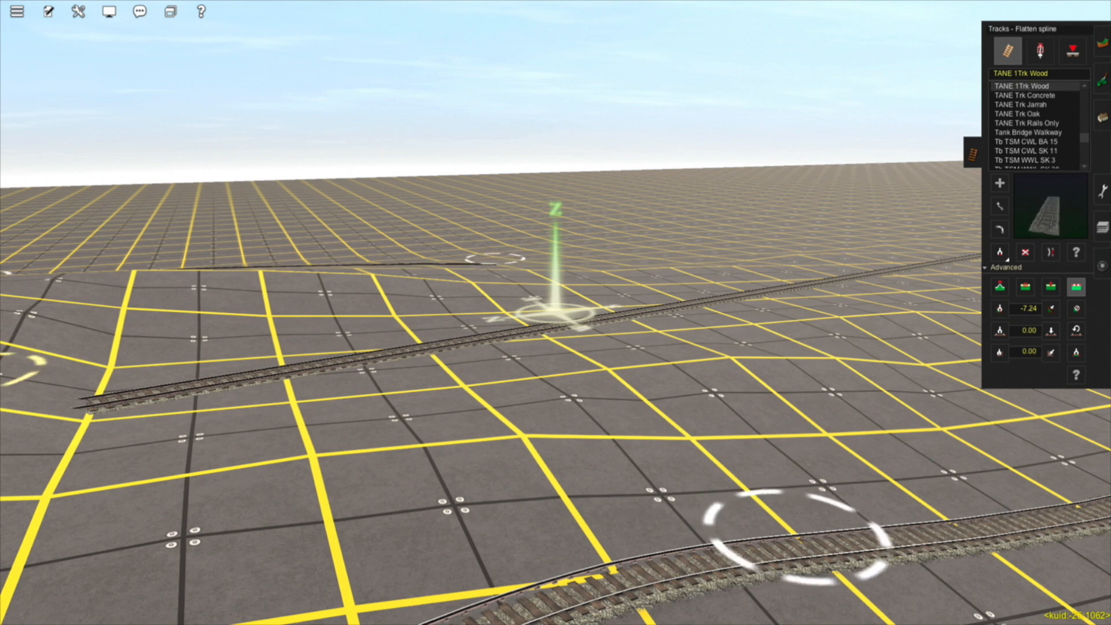
right_click(827, 282)
key("Left")
key("Page_Up")
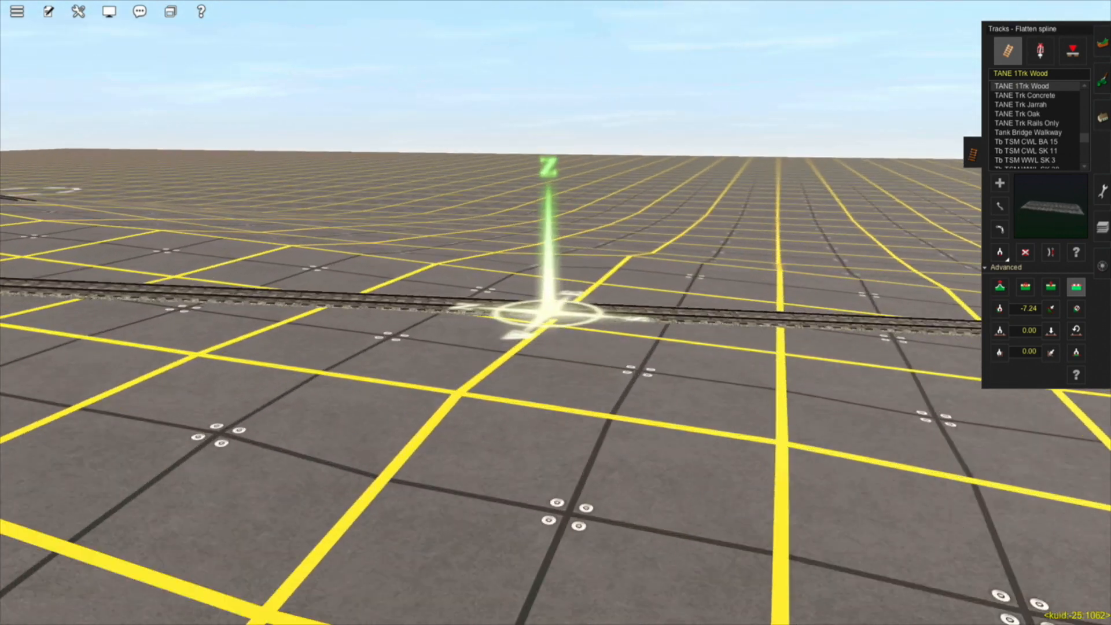
key("Down")
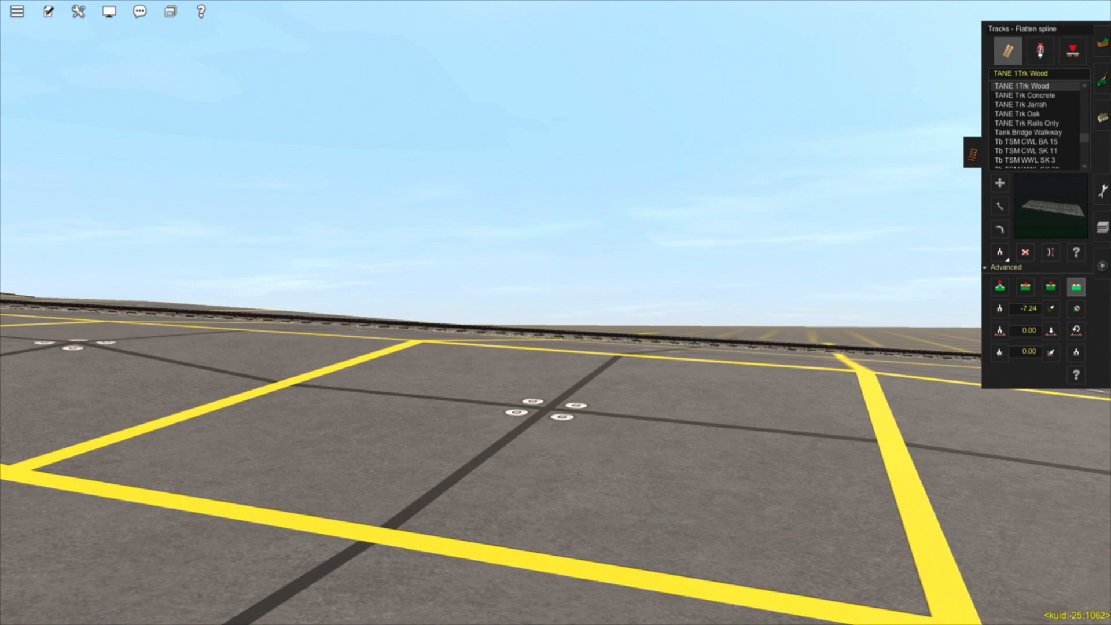
key("Up")
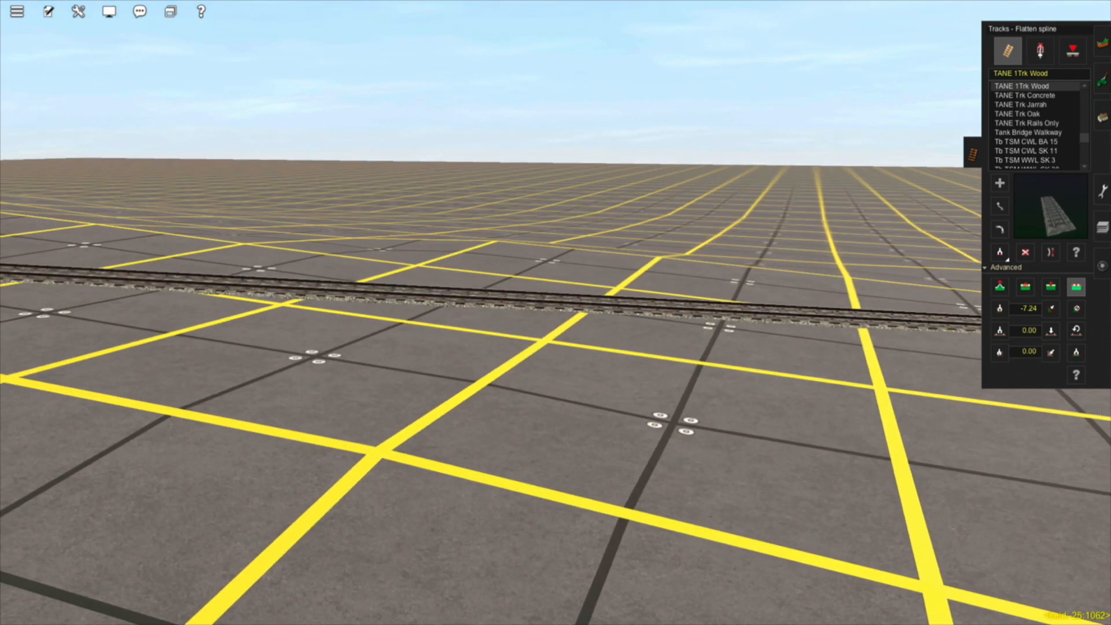
Set the gradient value to 3 and apply it to the straight hill track with Apply gradient.
key("Page_Down")
key("Left")
key("Left")
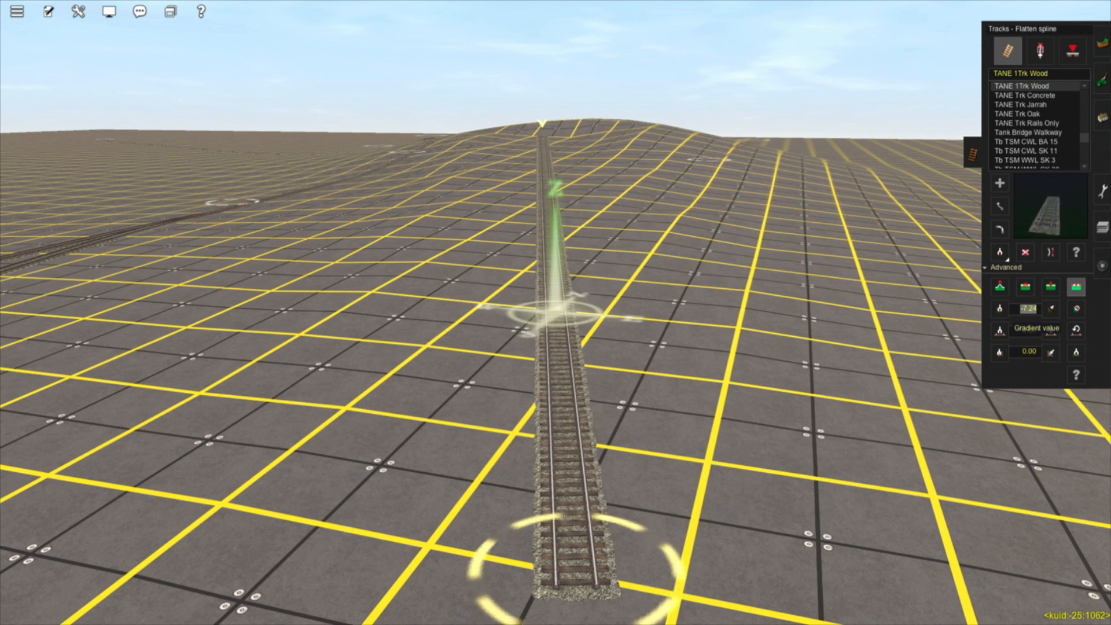
type("3")
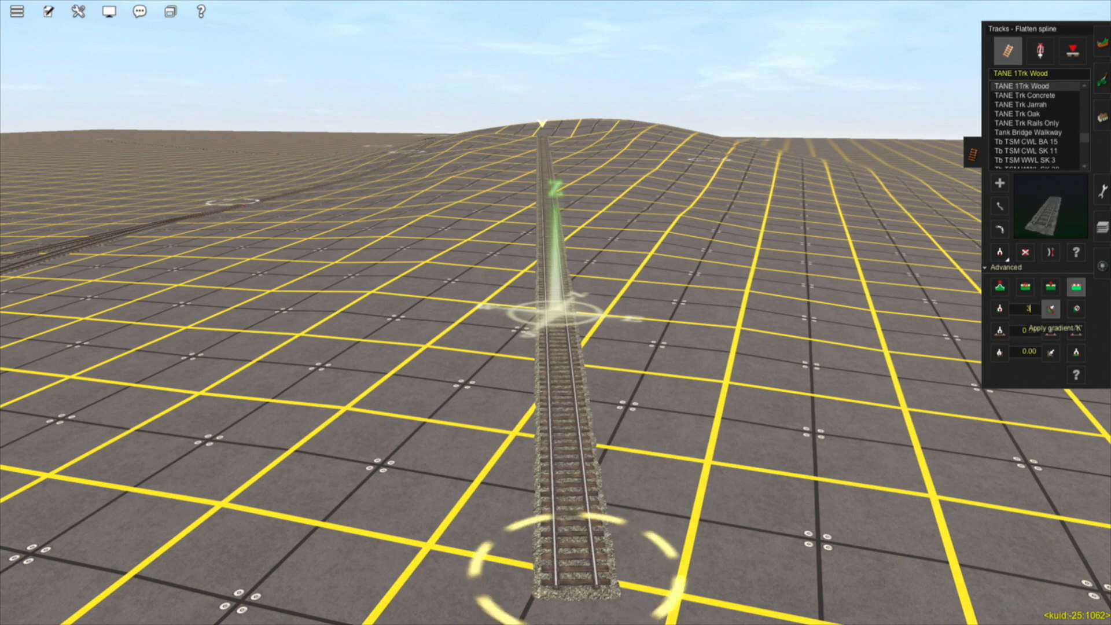
left_click(1051, 310)
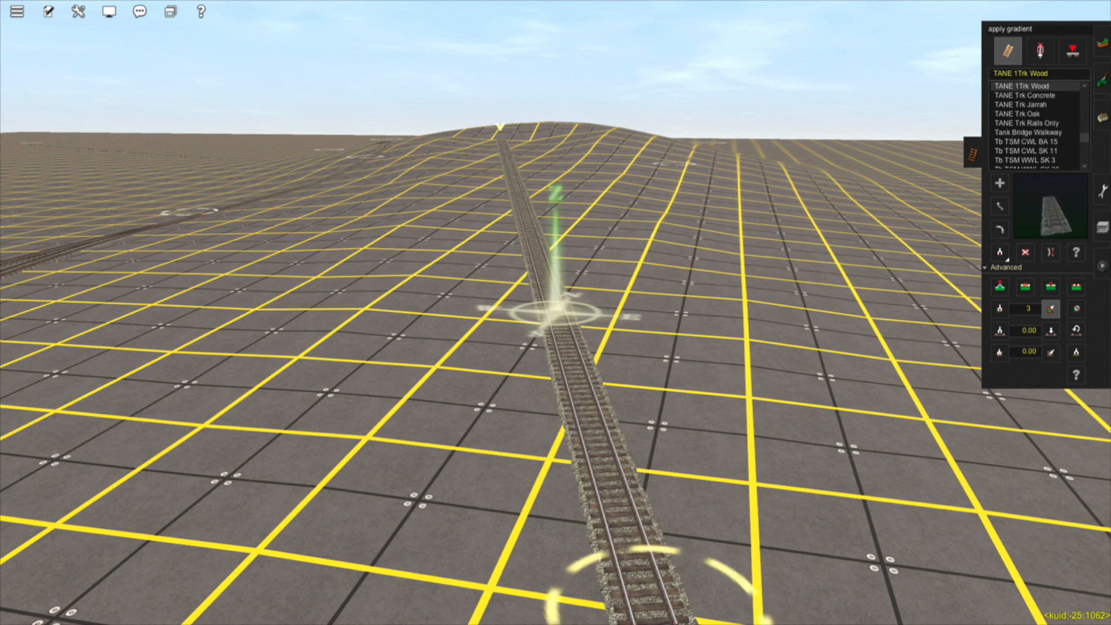
key("Right")
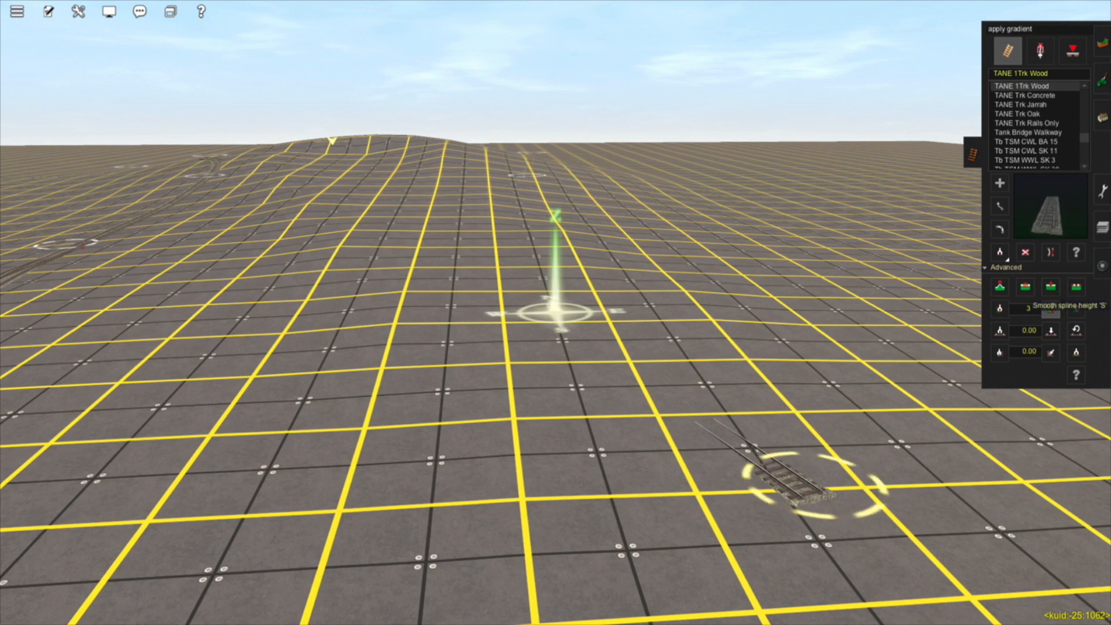
Smooth the terrain to the regraded hill track from its lower end point with Smooth spline height.
left_click(1076, 287)
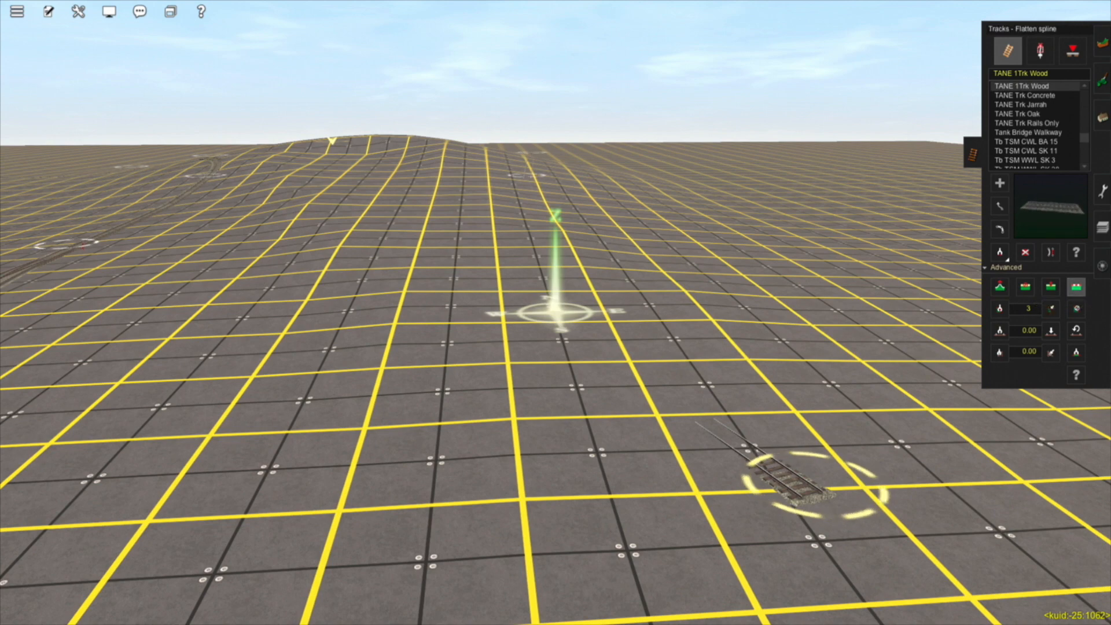
left_click(815, 487)
key("Right")
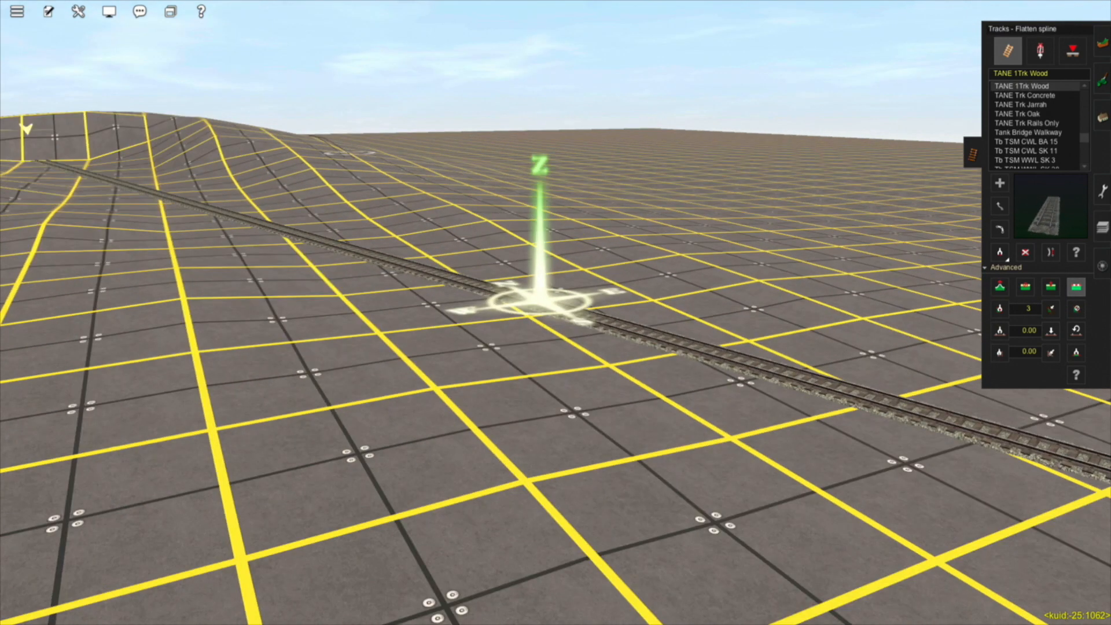
key("Down")
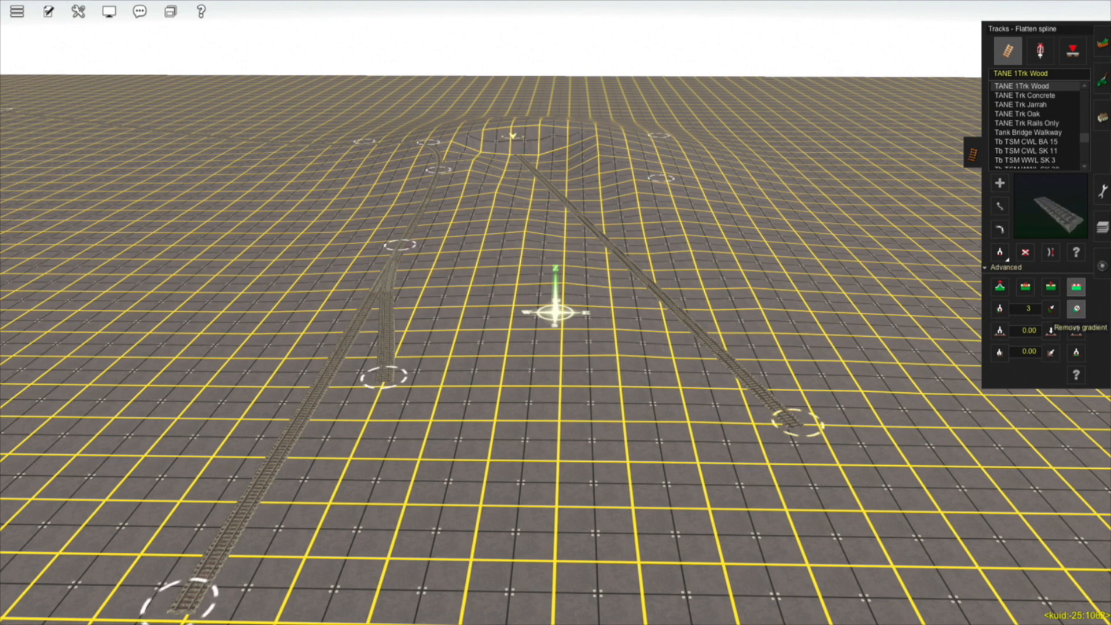
Remove the gradient at the hill track's upper end point and inspect the track's bend there from close up.
left_click(1077, 309)
right_click(637, 348)
right_click(464, 142)
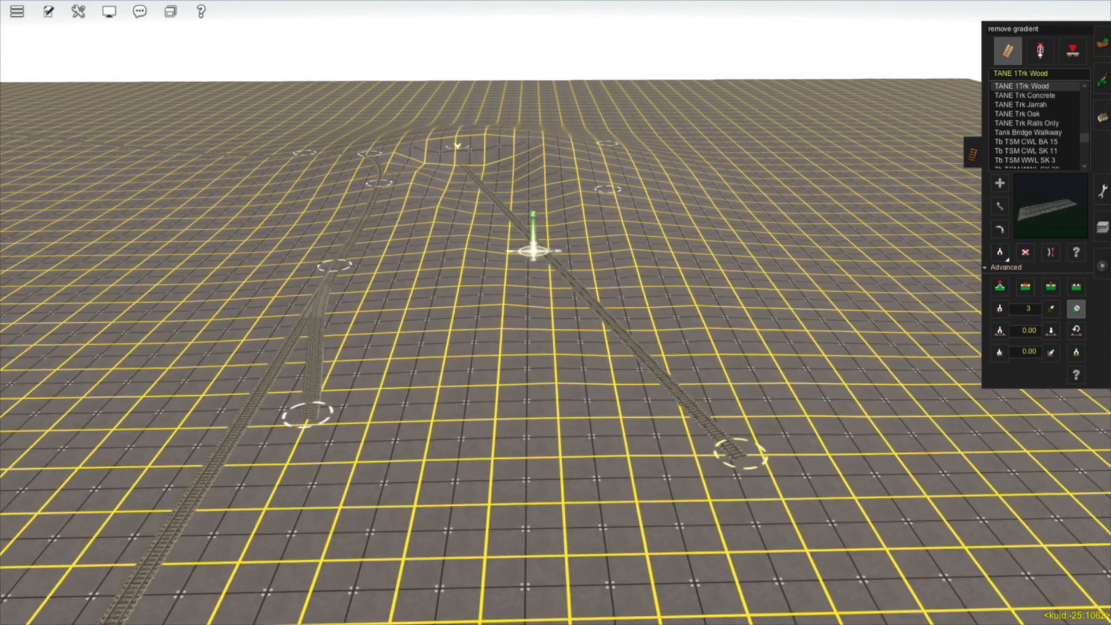
scroll(515, 284, "up", 3)
scroll(515, 284, "up", 4)
left_click(384, 239)
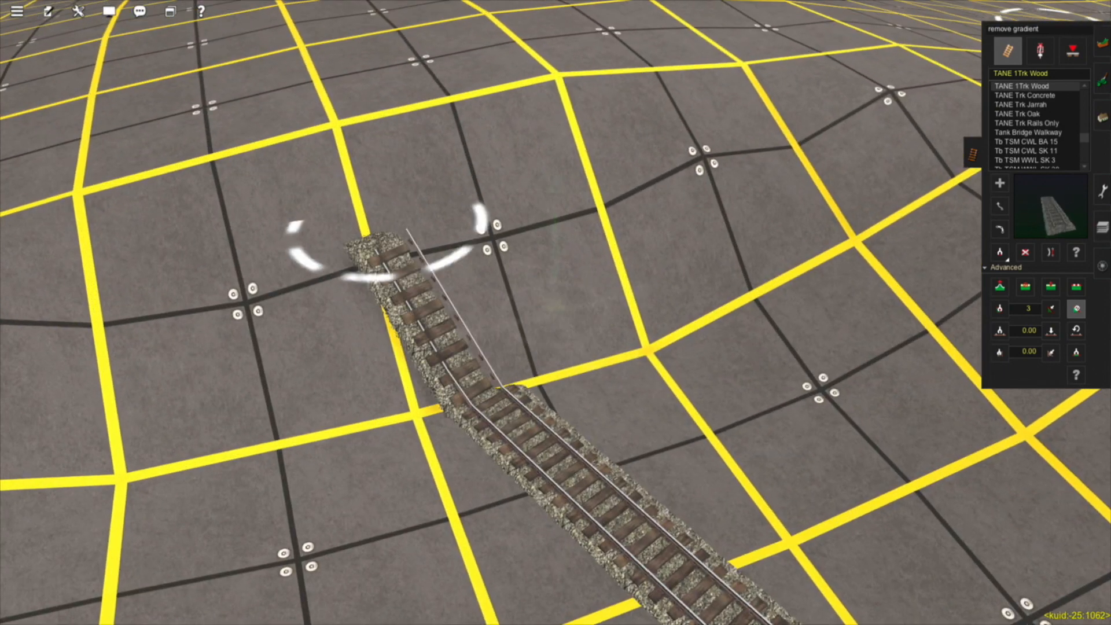
key("Left")
key("Down")
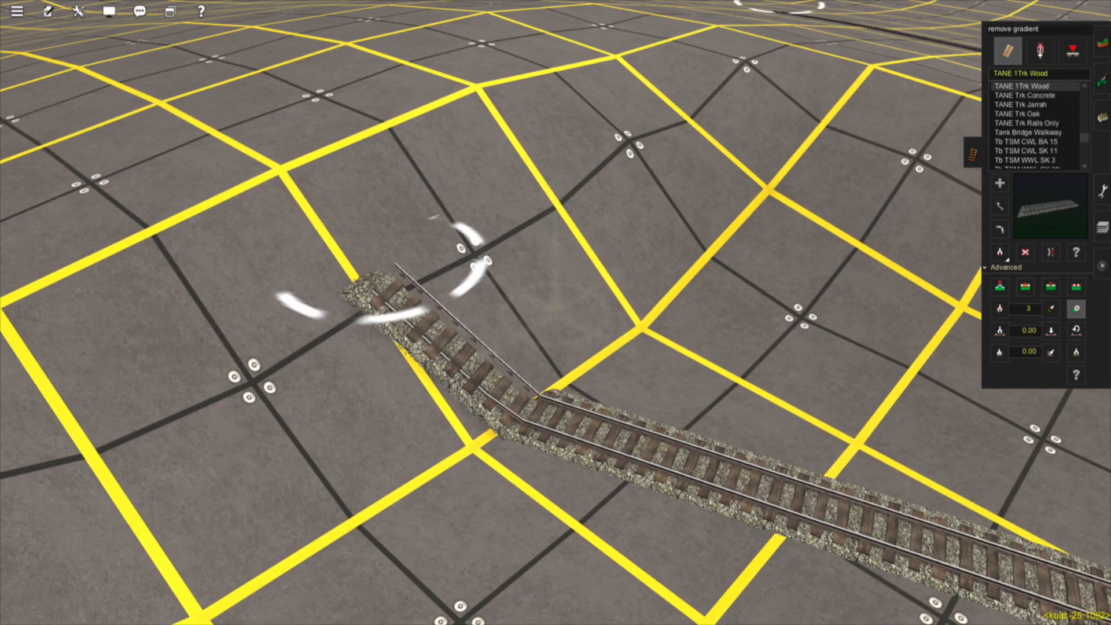
scroll(515, 283, "up", 3)
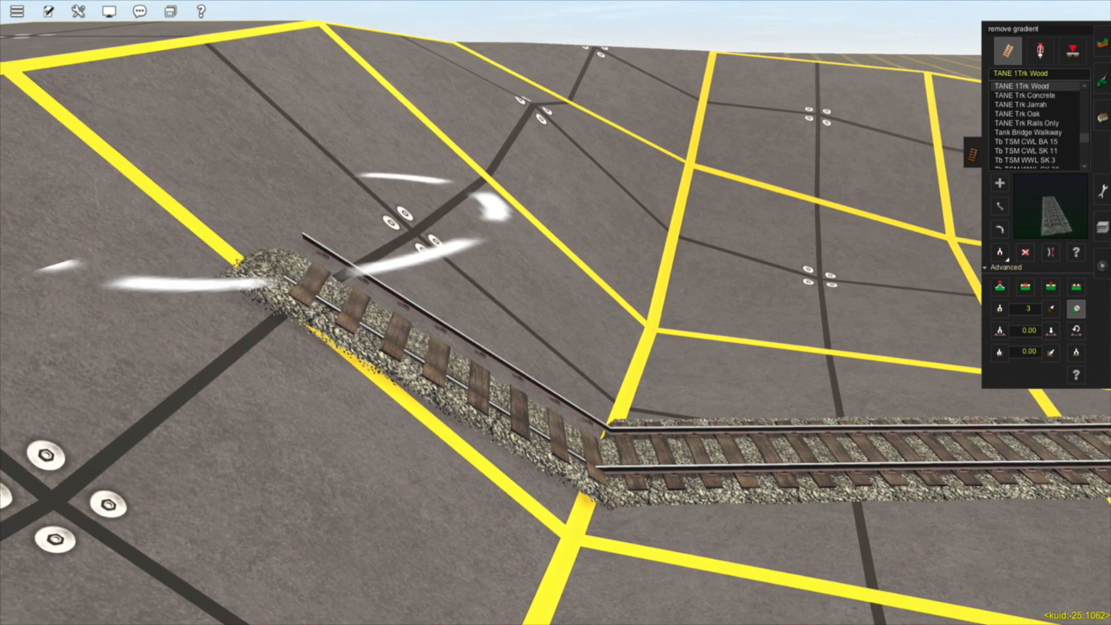
key("Left")
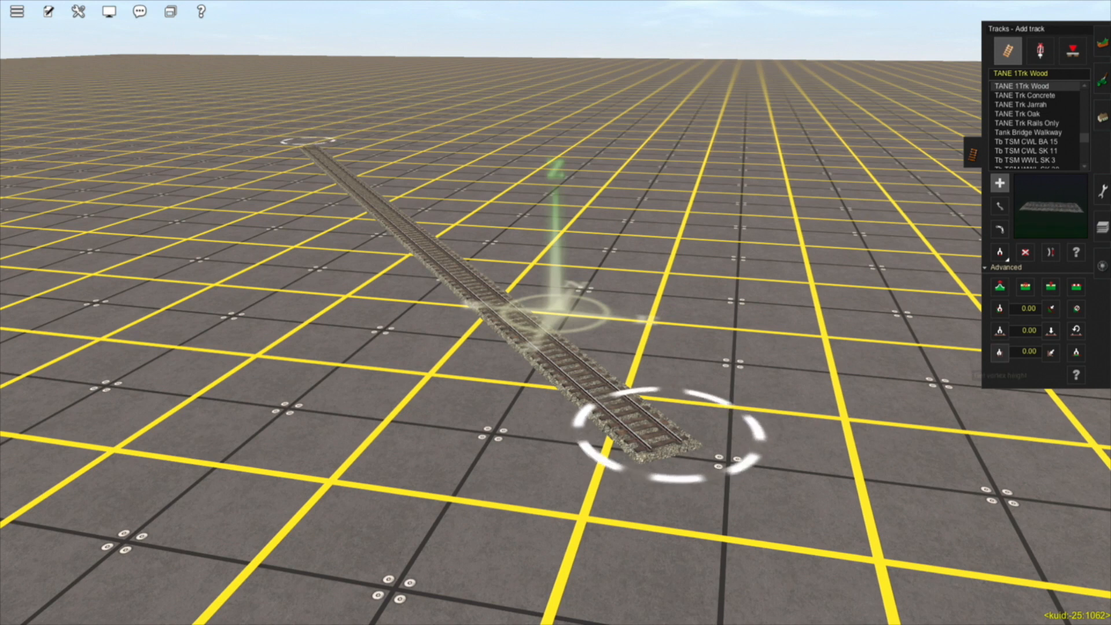
Set the vertex height value to 10 and apply it to both end points of the new straight track.
left_click(1000, 352)
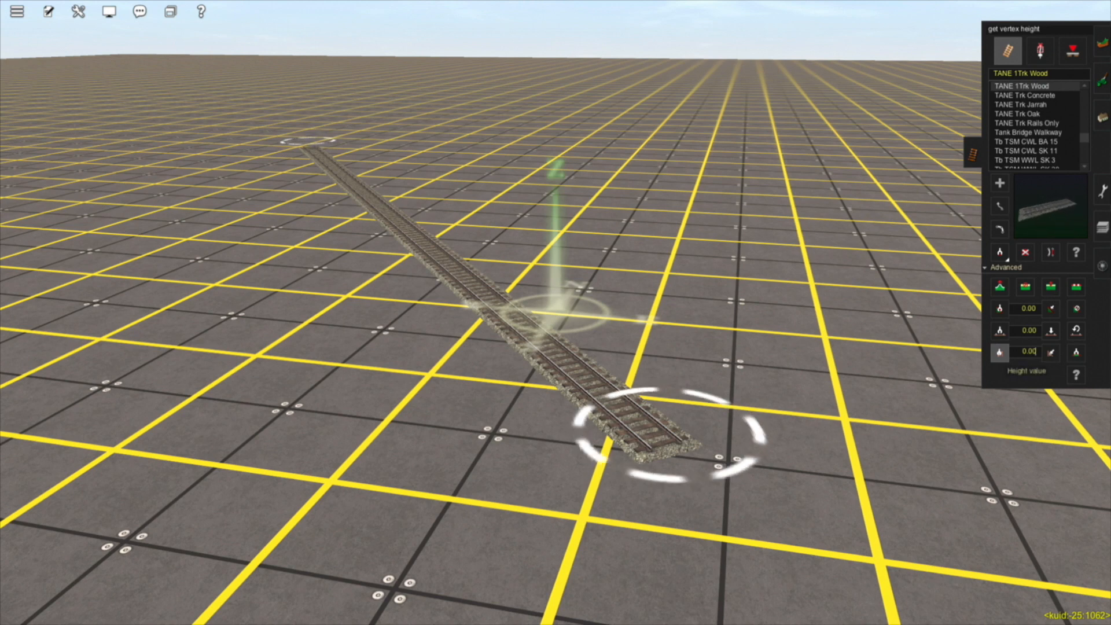
left_click(1030, 352)
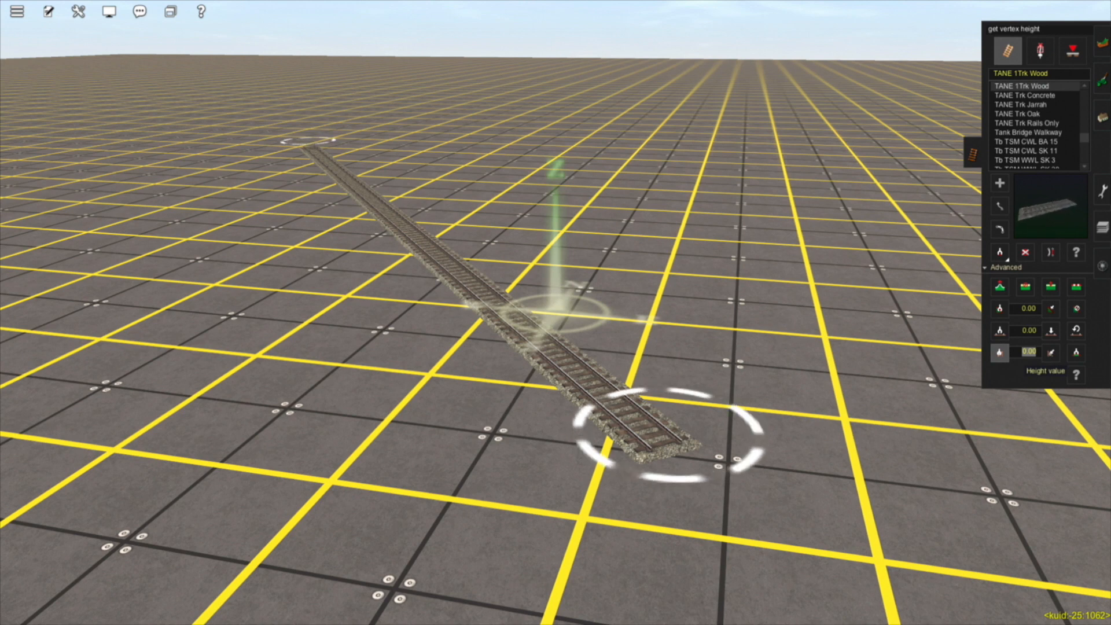
type("10")
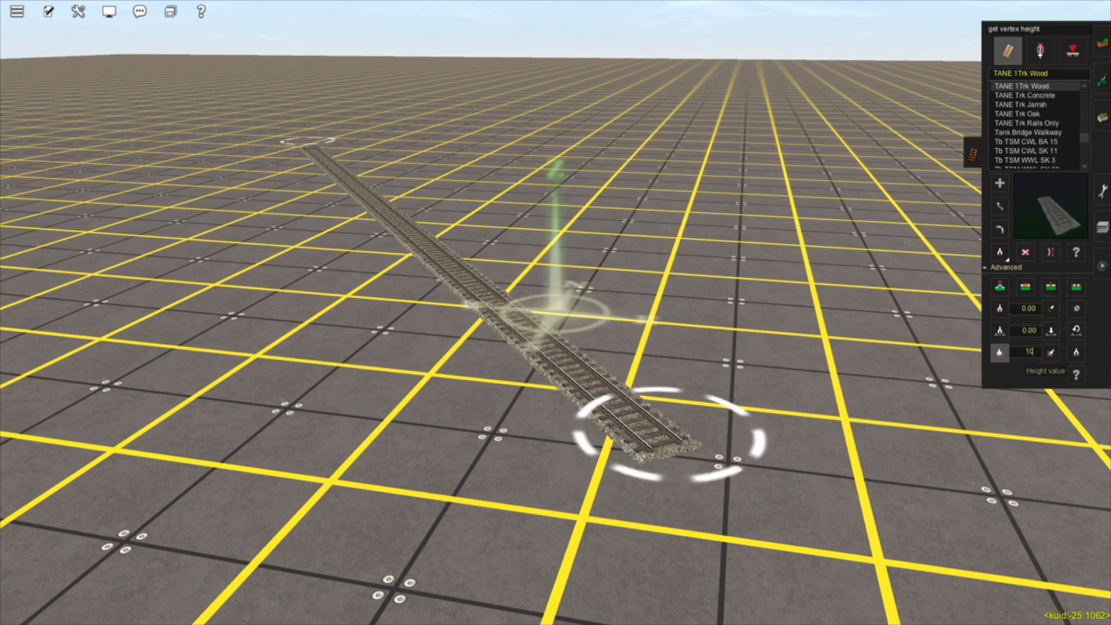
left_click(1052, 352)
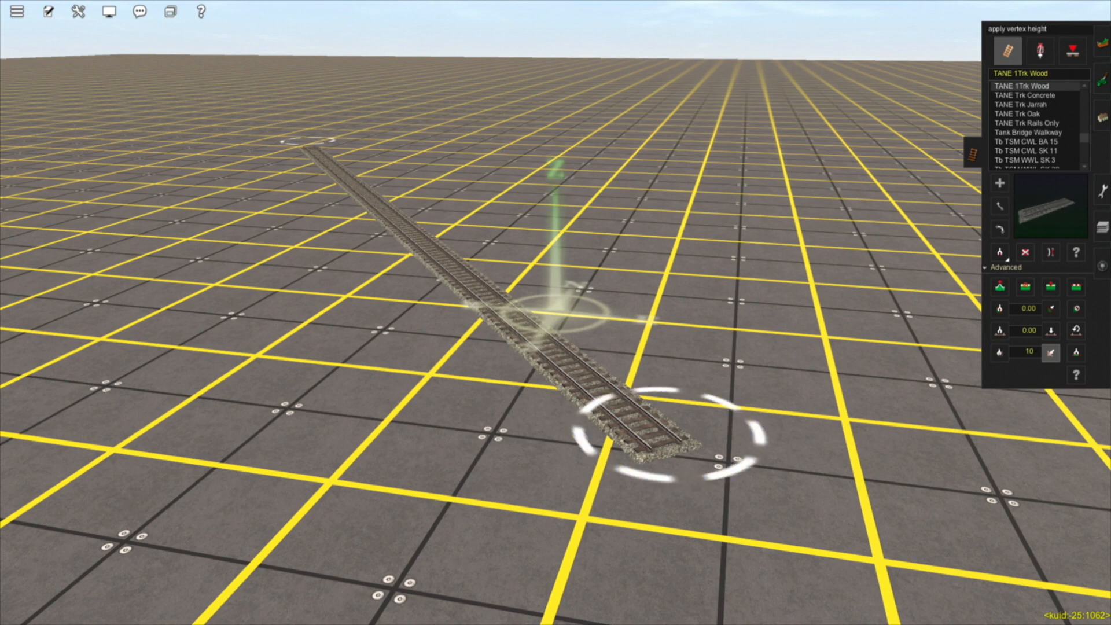
left_click_drag(669, 435, 686, 217)
left_click(308, 141)
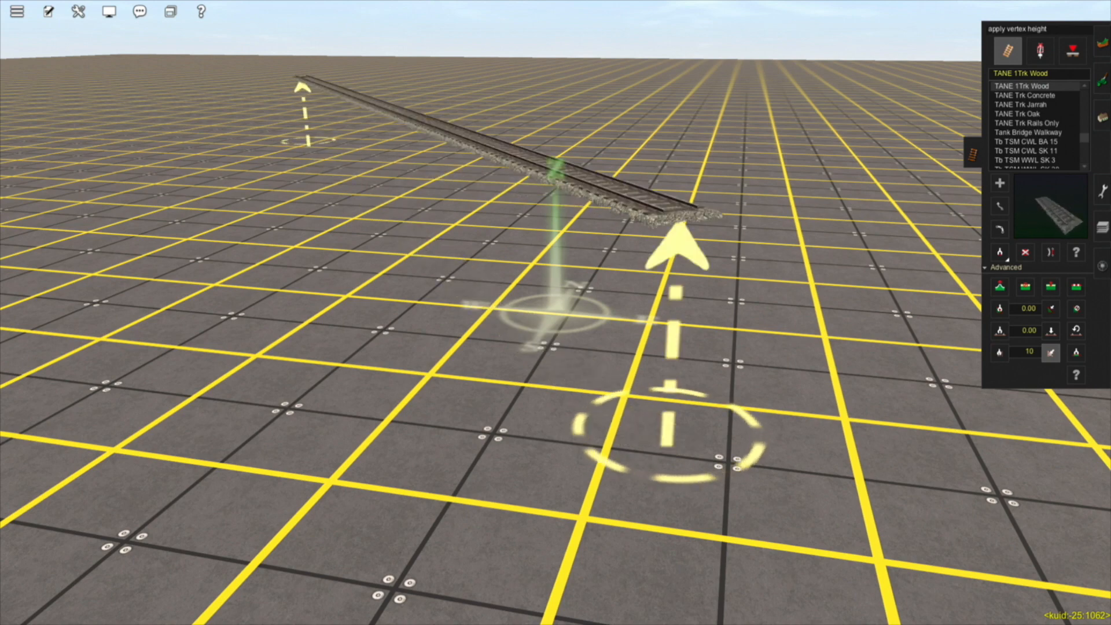
View the raised track from the side and activate the track properties and spline point properties tools in turn.
right_click(528, 276)
key("Left")
key("Left")
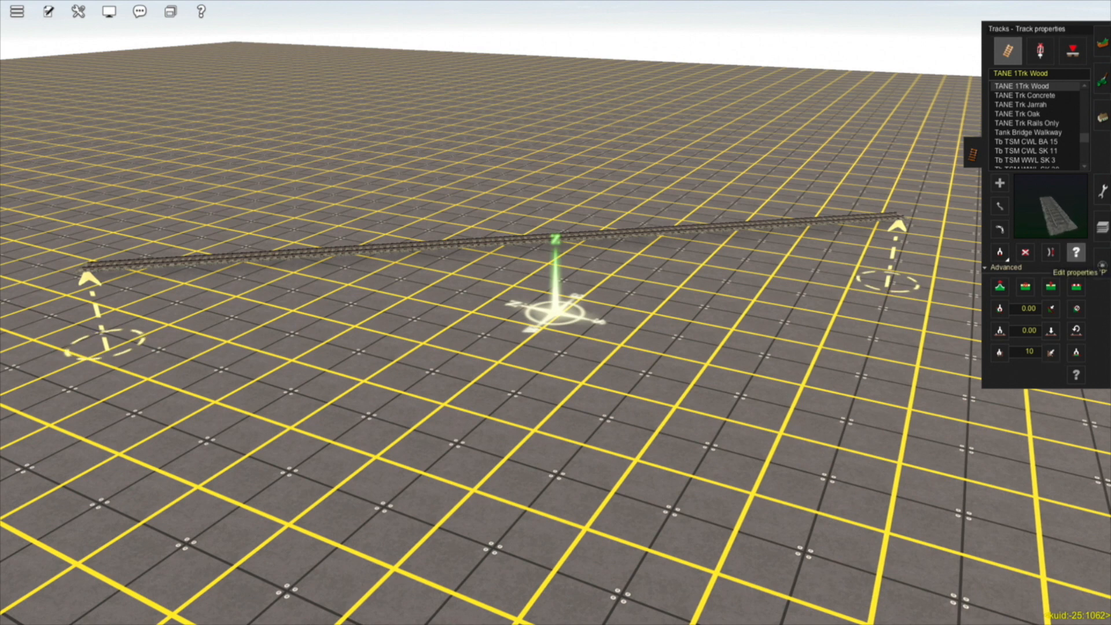
left_click(1076, 253)
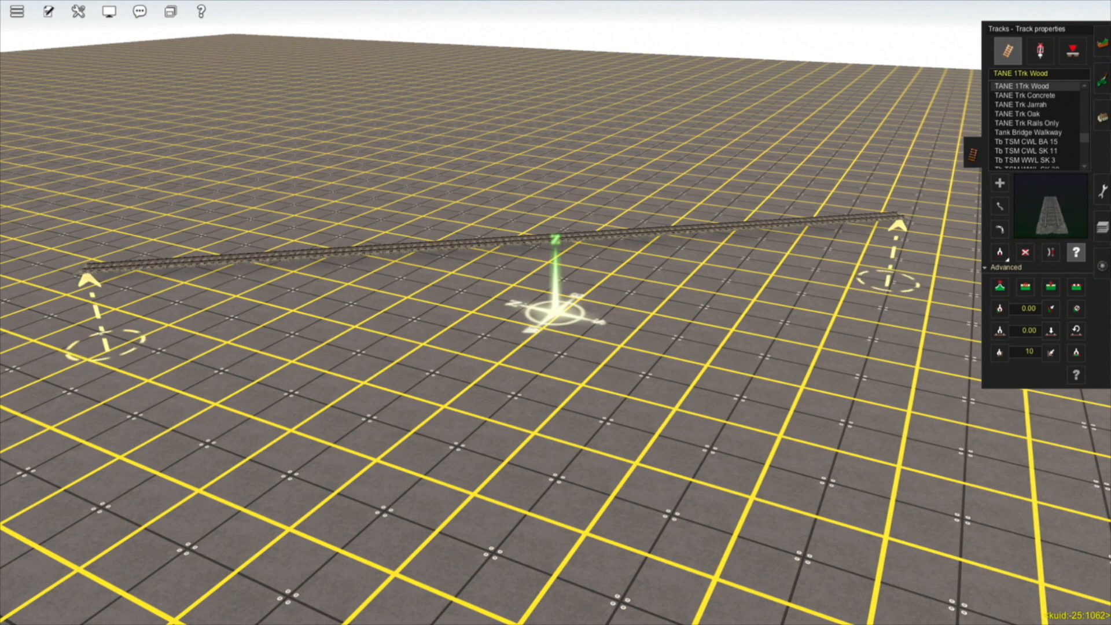
left_click(1076, 375)
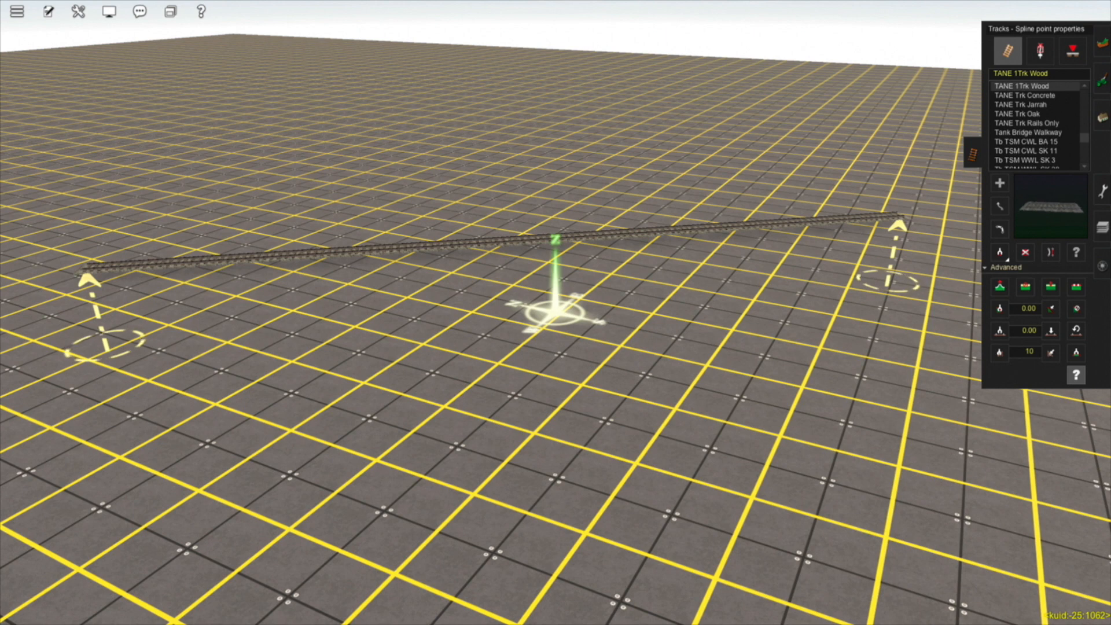
Read the curve radius of the raised straight track with Show curve radius.
key("Escape")
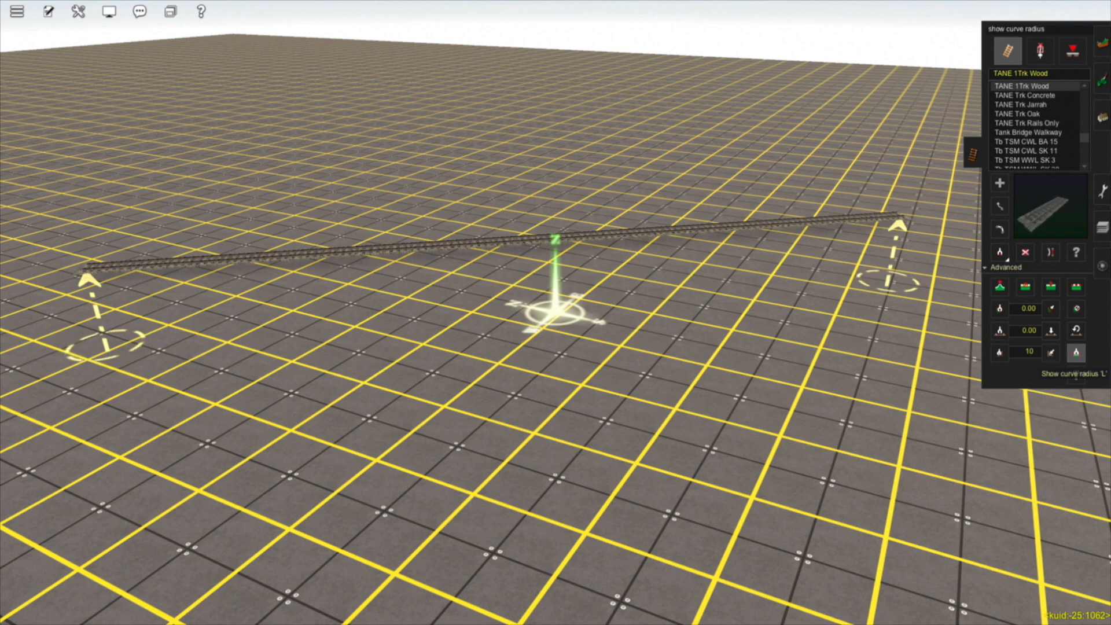
left_click(1076, 353)
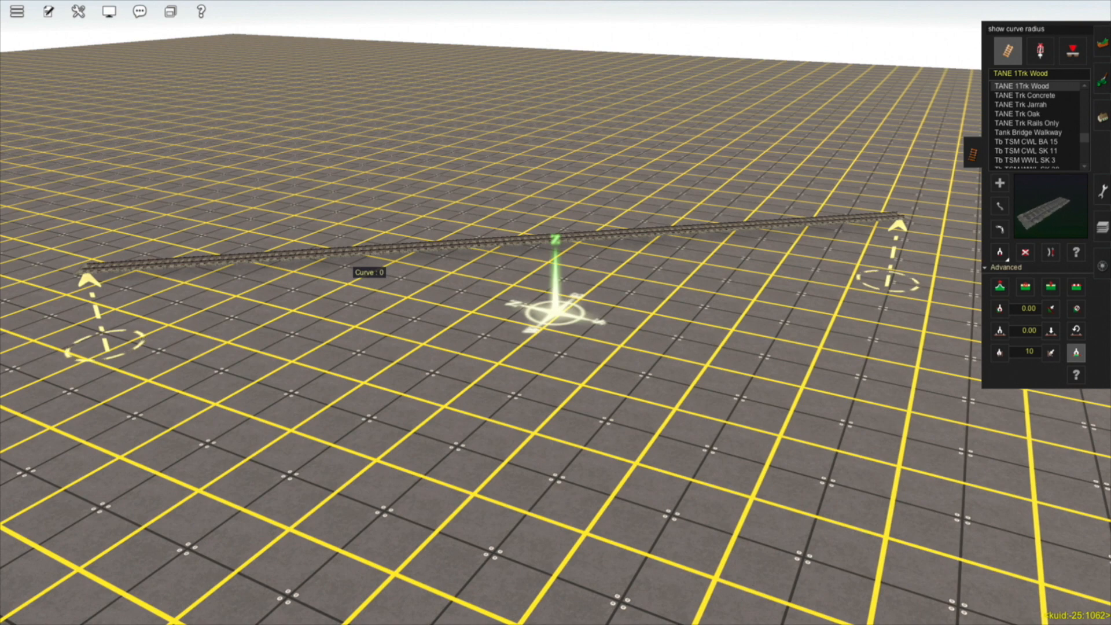
scroll(281, 261, "down", 3)
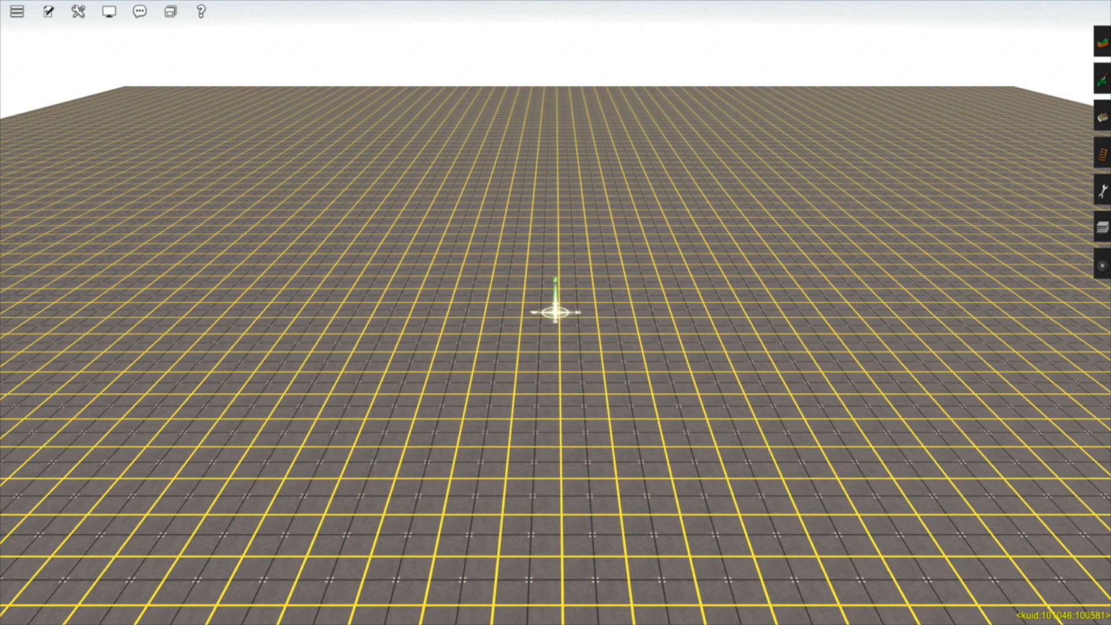
Switch from track editing to the object tools and activate their spline mode for adding fences and similar splines.
left_click(1103, 117)
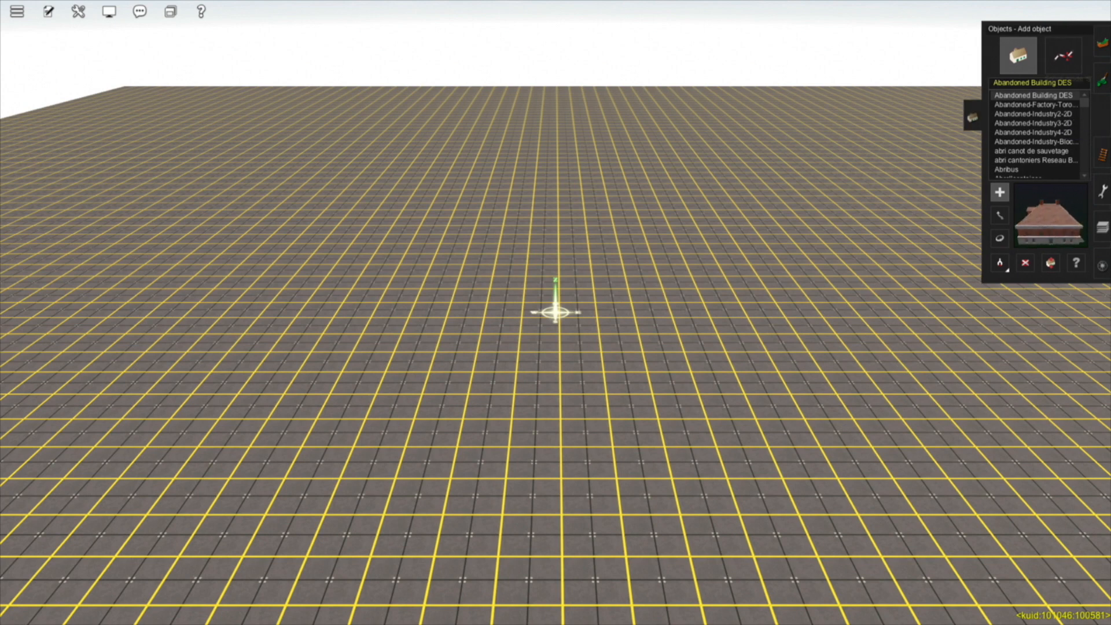
left_click(1064, 55)
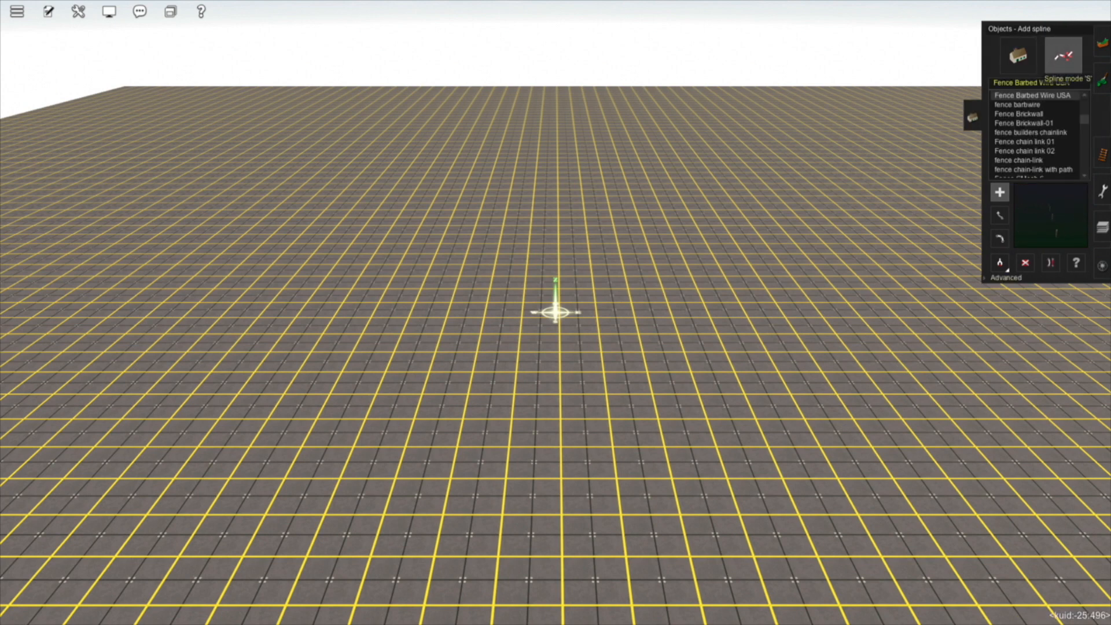
Browse the spline list, choose Platform Narrow as the spline to place, and expand the advanced spline options.
scroll(1037, 135, "down", 15)
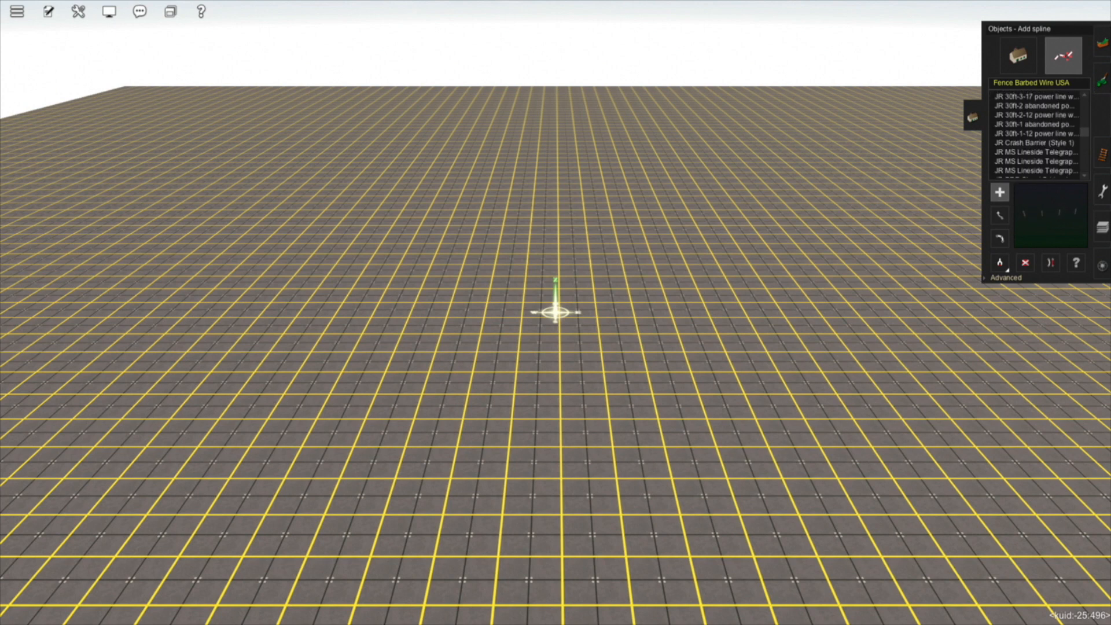
scroll(1036, 135, "down", 10)
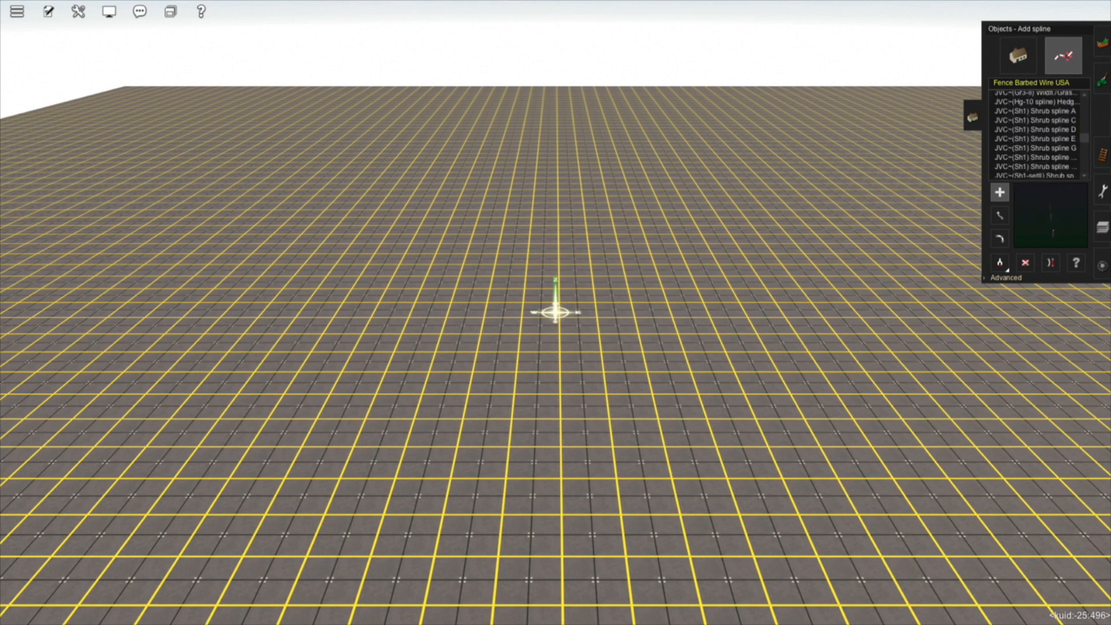
scroll(1036, 134, "down", 15)
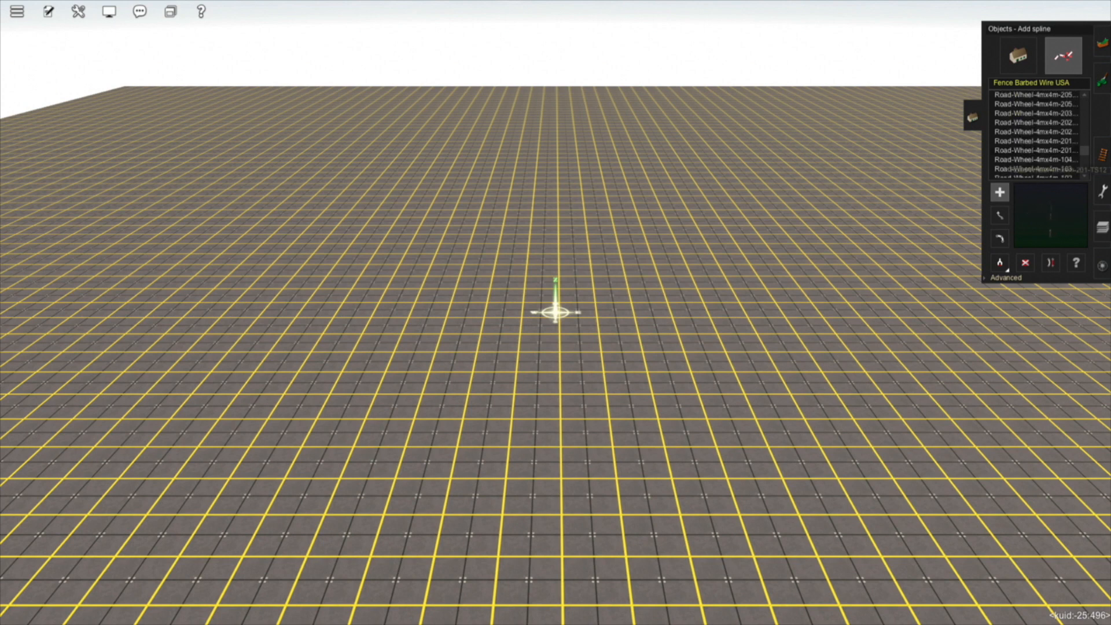
scroll(1036, 134, "down", 5)
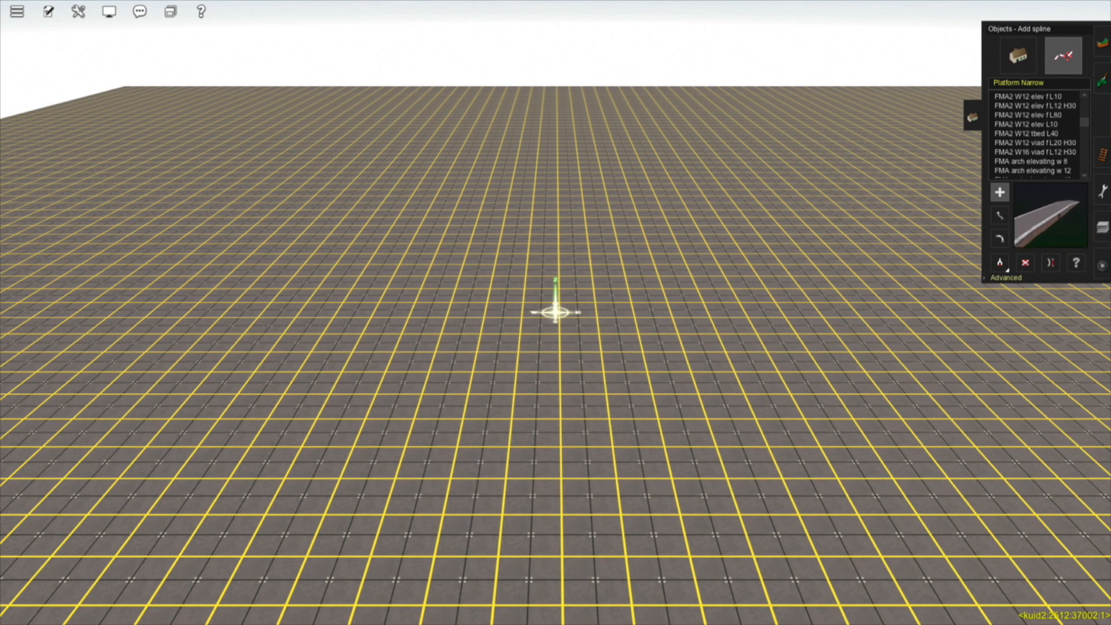
left_click(1006, 278)
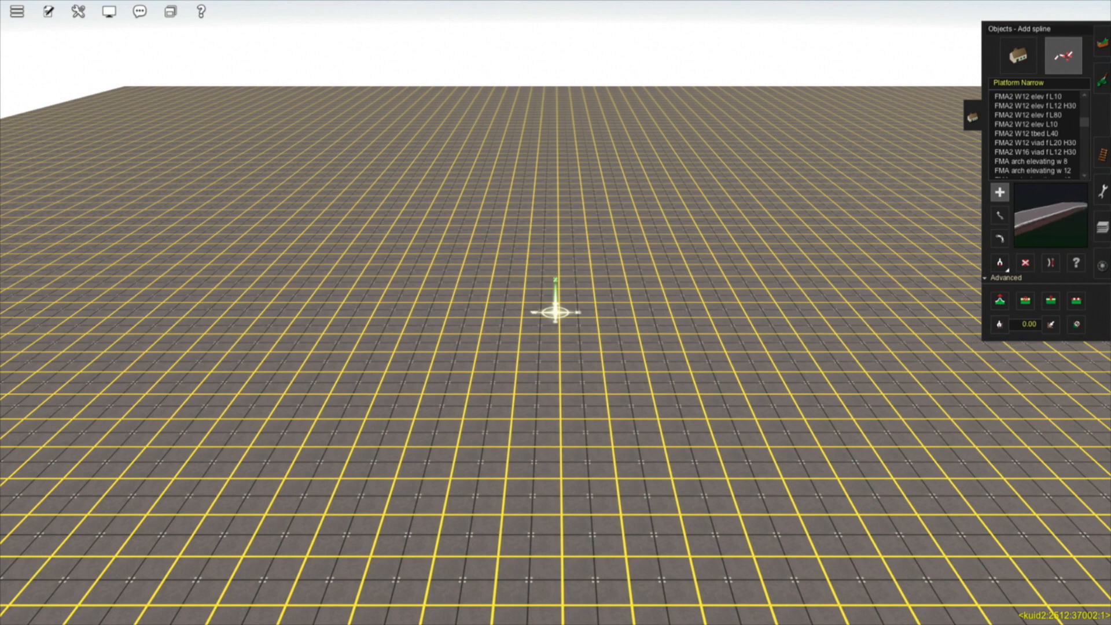
Lay a bent Platform Narrow spline through three points on the empty grid and straighten its nearest section.
left_click(614, 446)
left_click(605, 328)
left_click(584, 293)
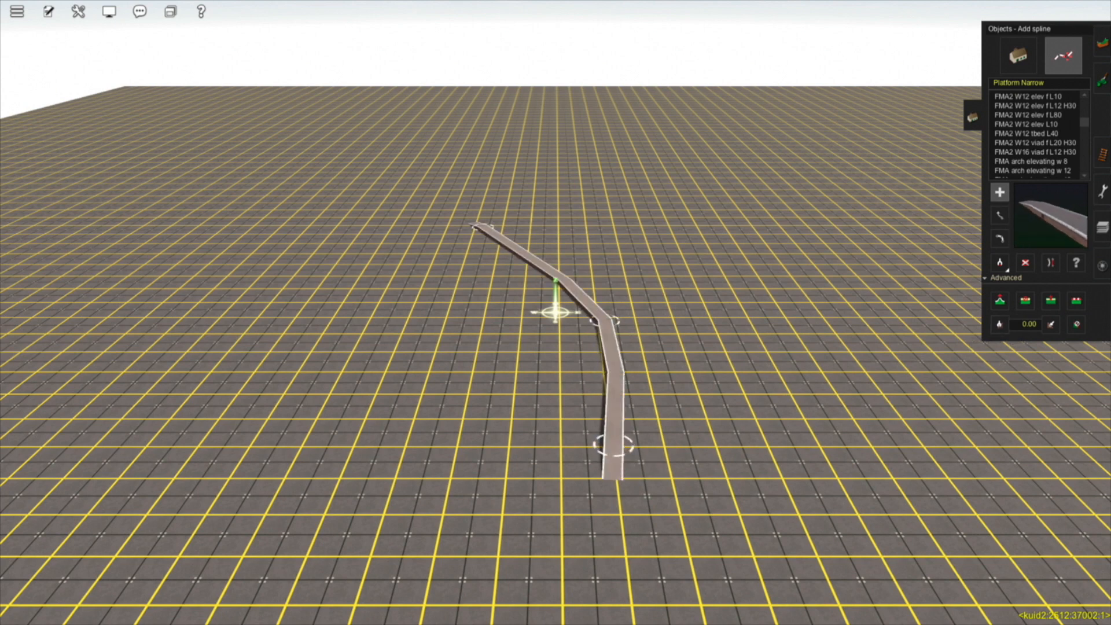
left_click(1052, 263)
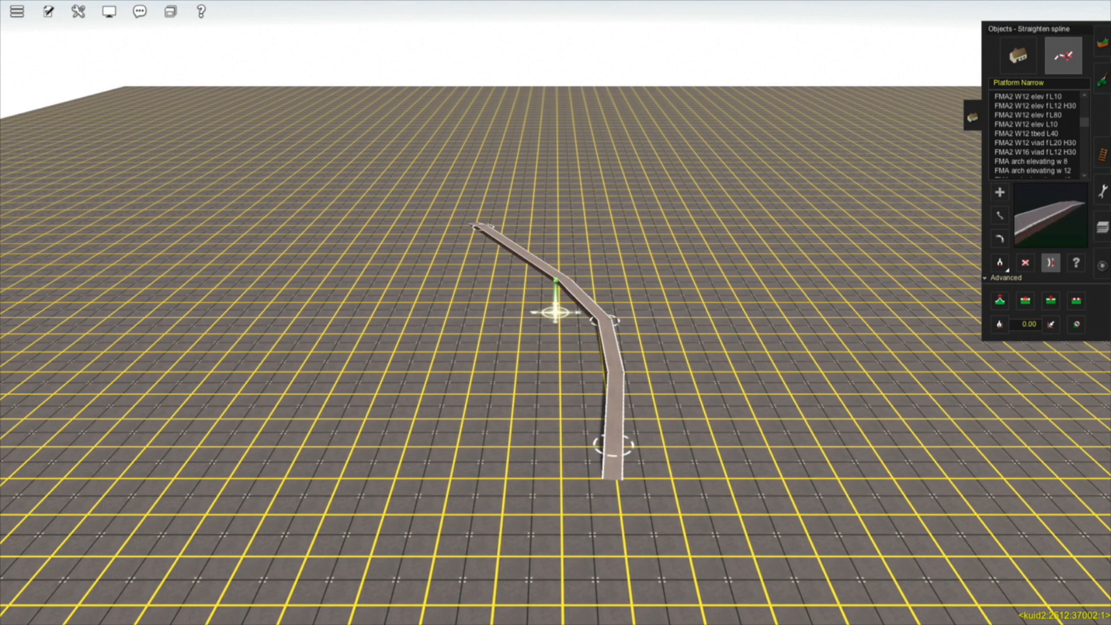
left_click(614, 382)
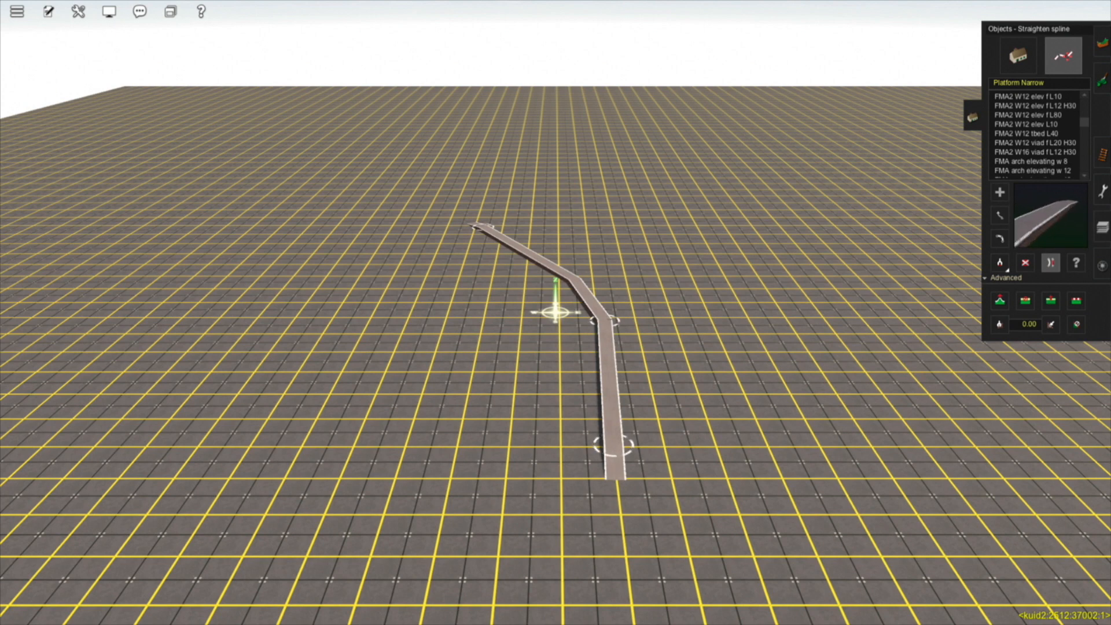
Add a second Platform Narrow spline that branches off the straightened section and curves away to the right, and inspect the junction up close.
left_click(1000, 192)
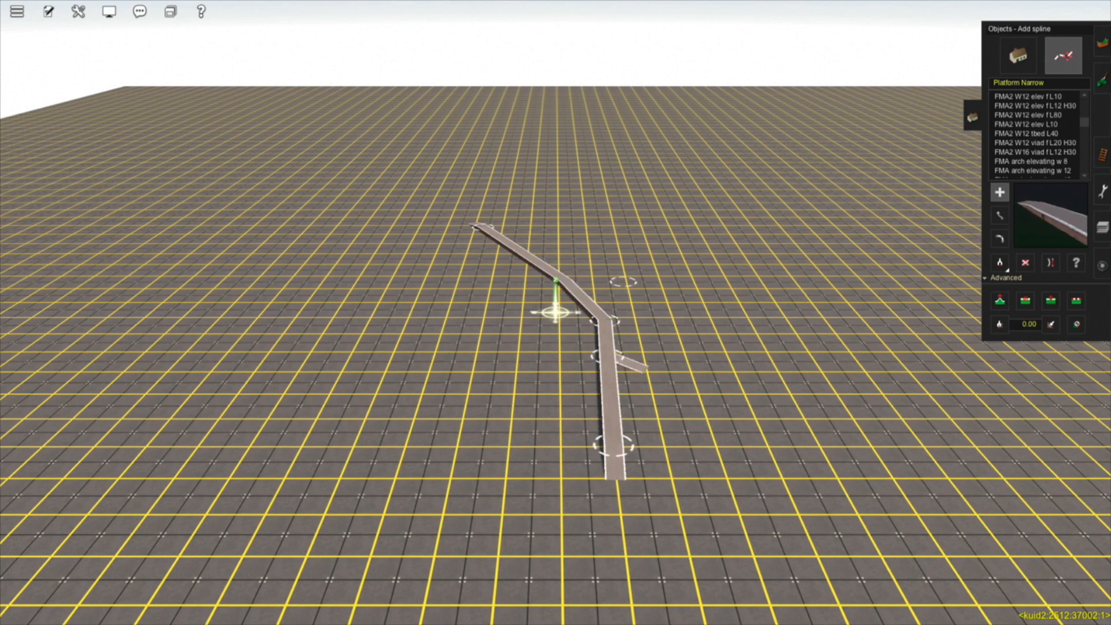
left_click_drag(684, 233, 834, 214)
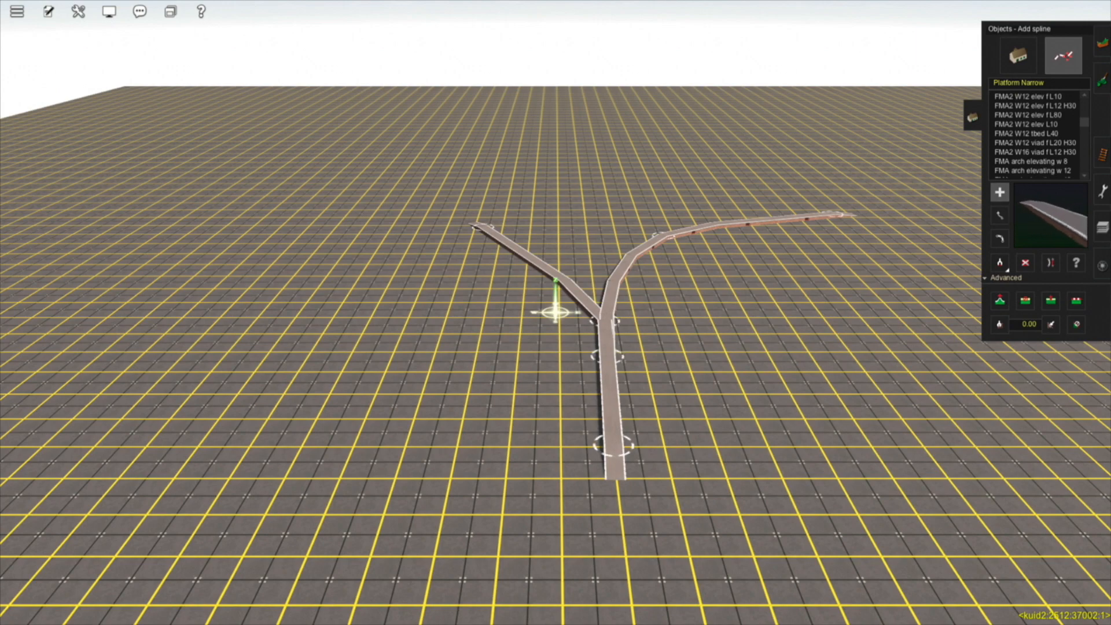
key("Left")
scroll(555, 312, "up", 6)
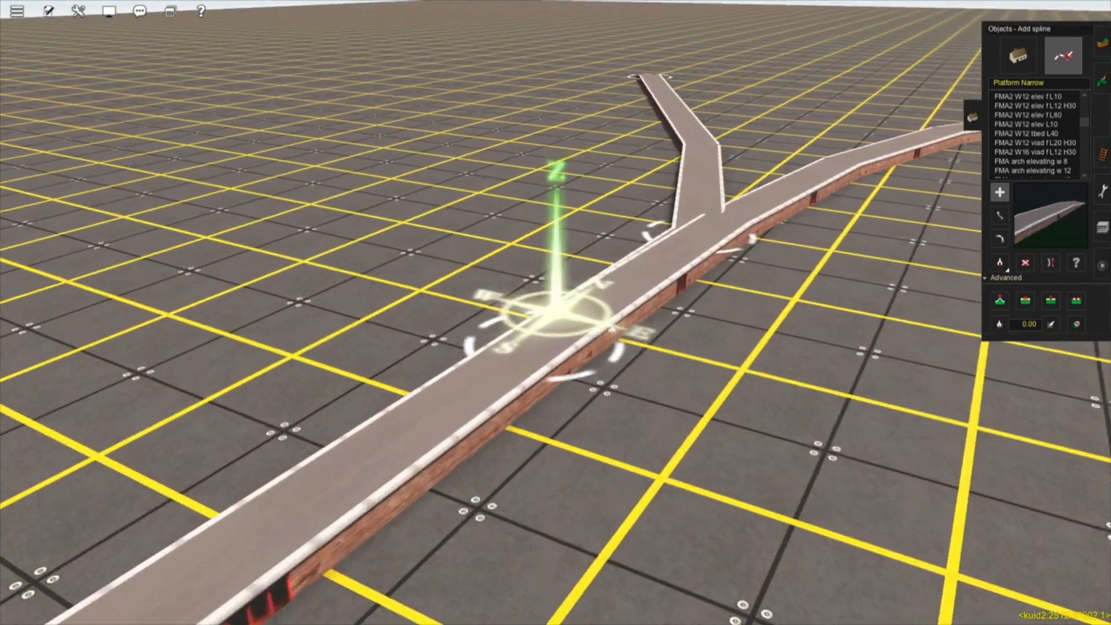